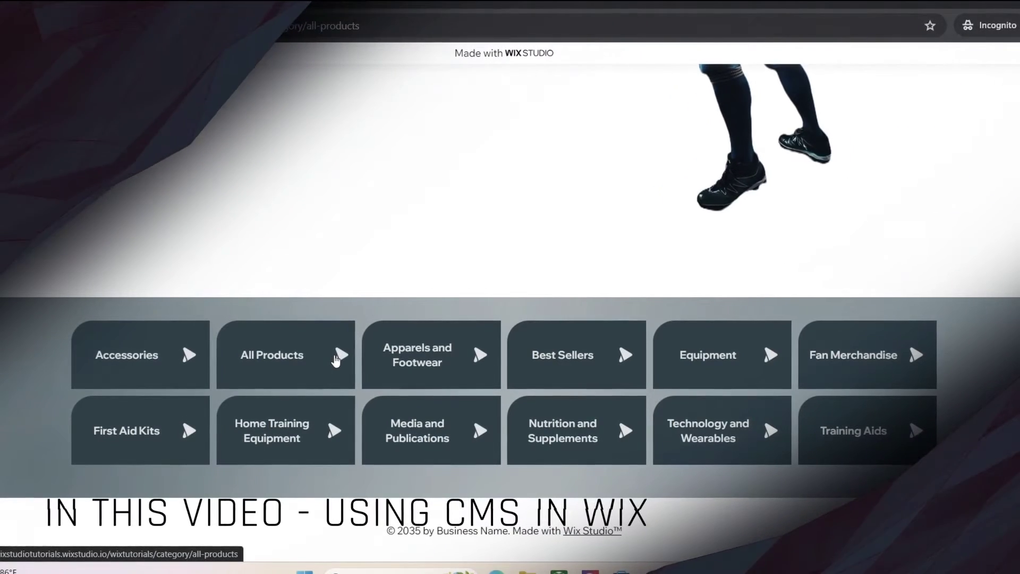
Step: Open the All Products category page and scroll through it
left_click(335, 357)
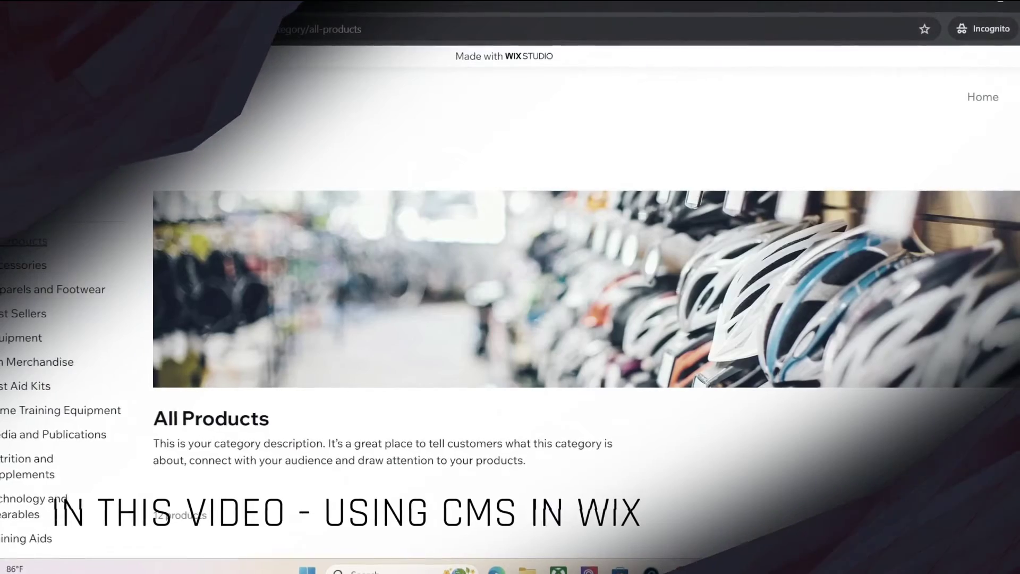
scroll(510, 297, "down", 10)
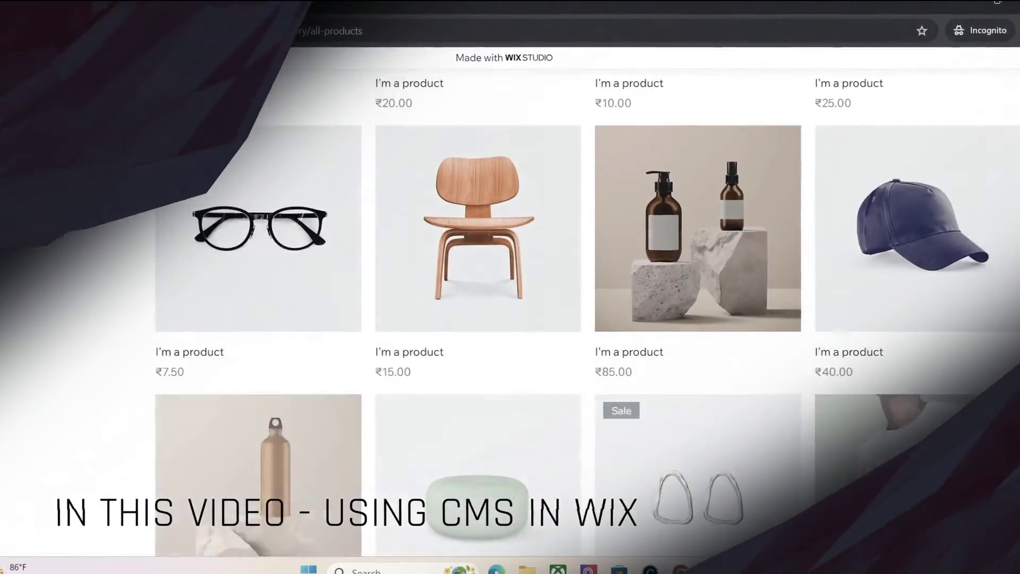
scroll(510, 298, "down", 2)
scroll(510, 298, "up", 10)
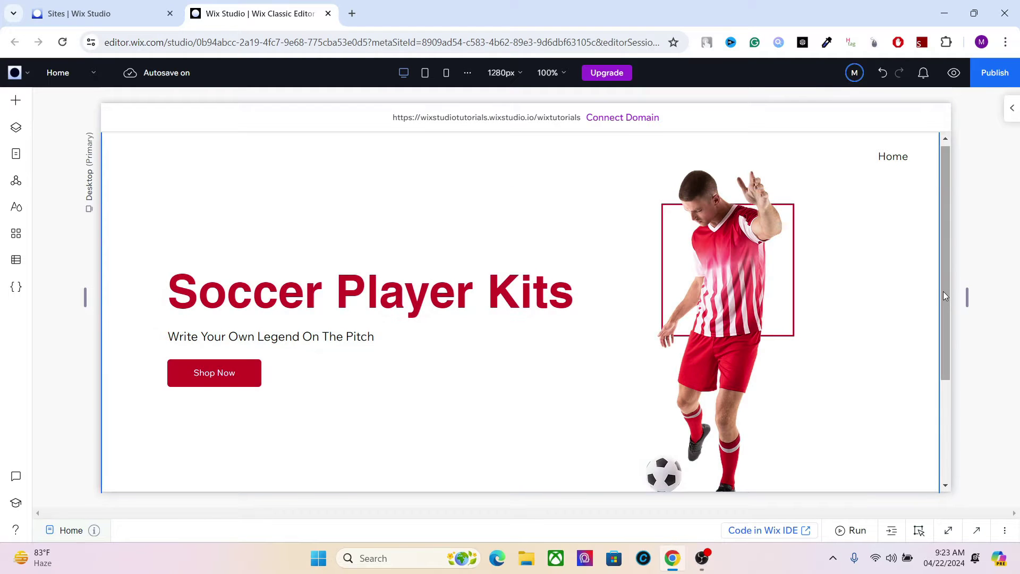
Step: Scroll the Home page canvas down and add a blank section above the footer
mouse_move(943, 291)
left_mouse_down()
mouse_move(945, 323)
mouse_move(941, 284)
left_mouse_up()
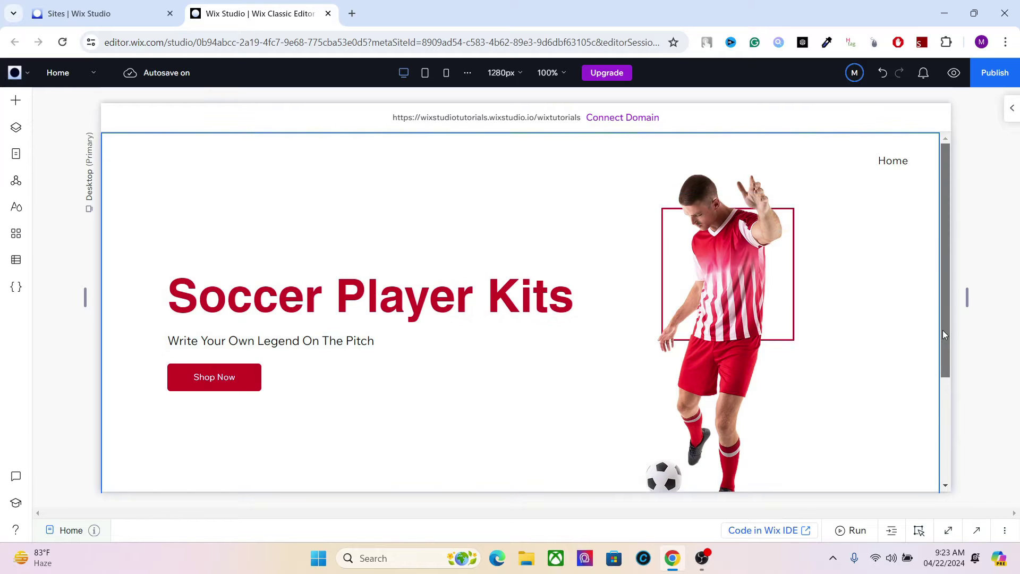
left_click_drag(942, 329, 943, 433)
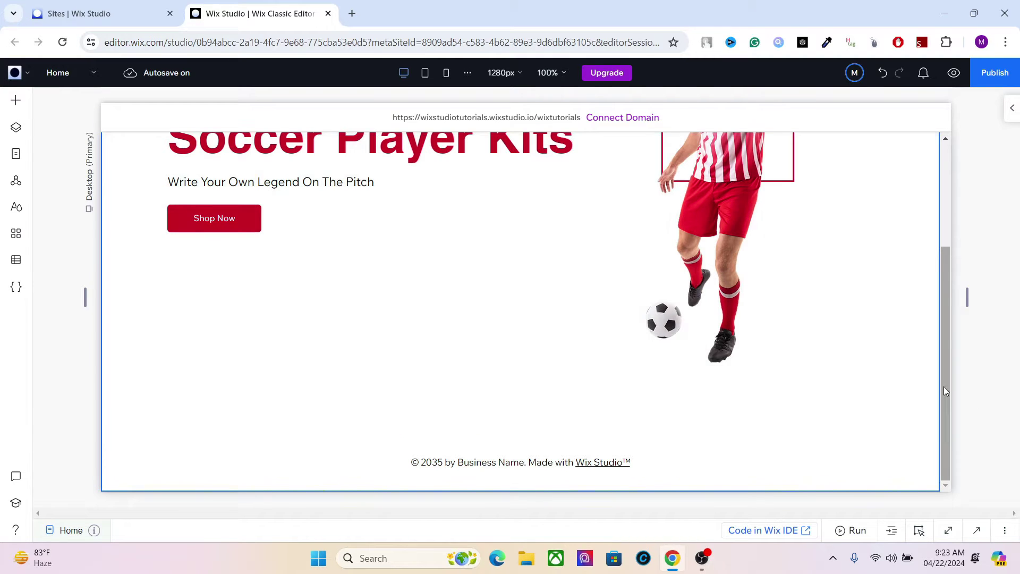
mouse_move(943, 386)
left_mouse_down()
mouse_move(951, 365)
mouse_move(948, 395)
left_mouse_up()
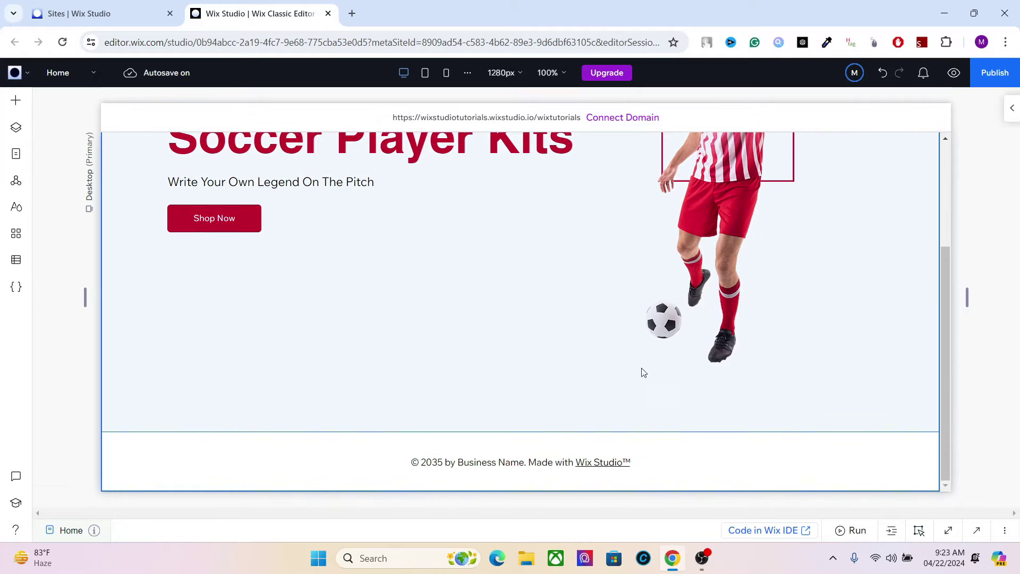
left_click(531, 431)
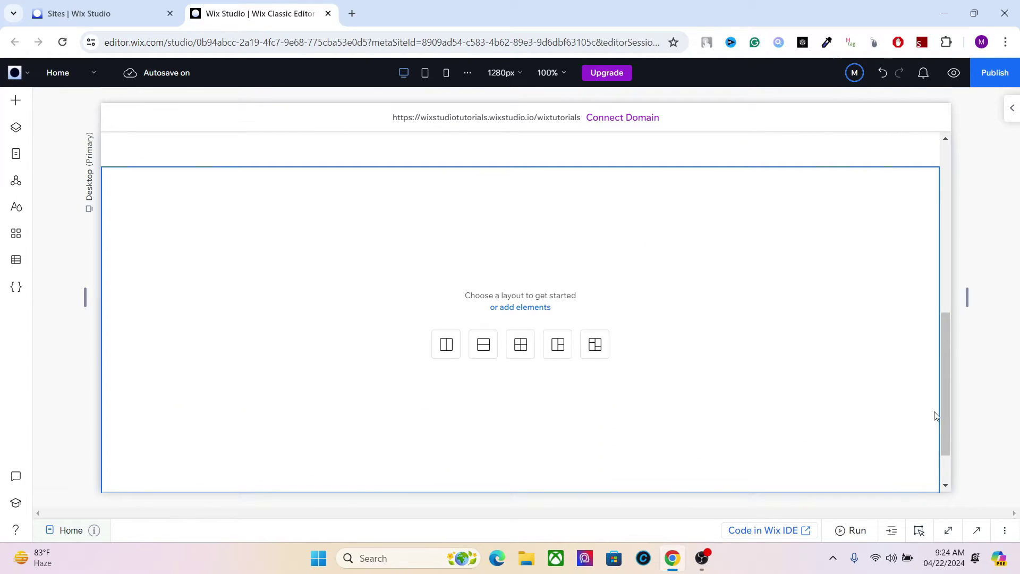
Step: Shorten the new section and add a Cards repeater from Layout Tools > Repeaters
scroll(944, 423, "down", 2)
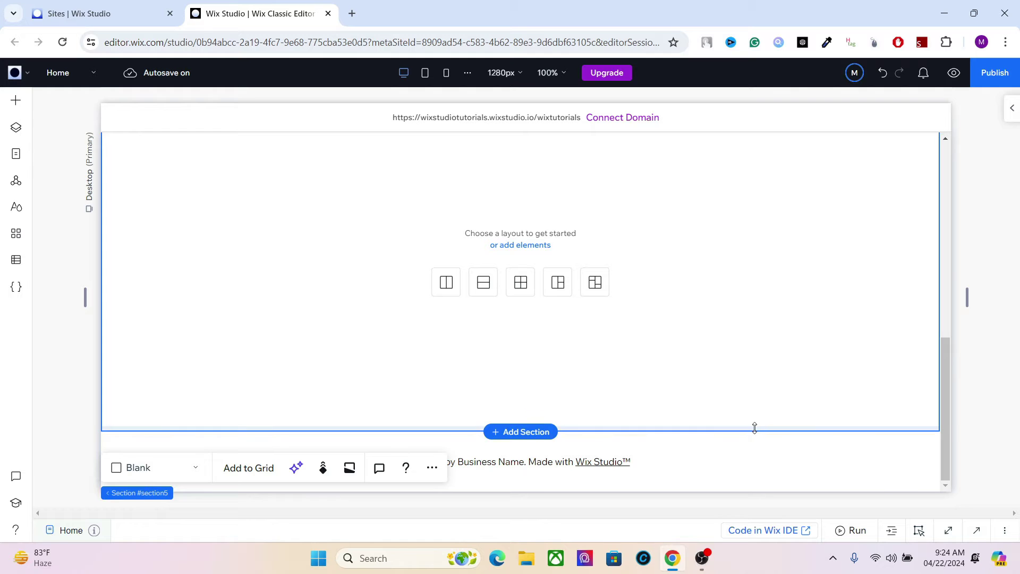
left_click_drag(754, 428, 761, 249)
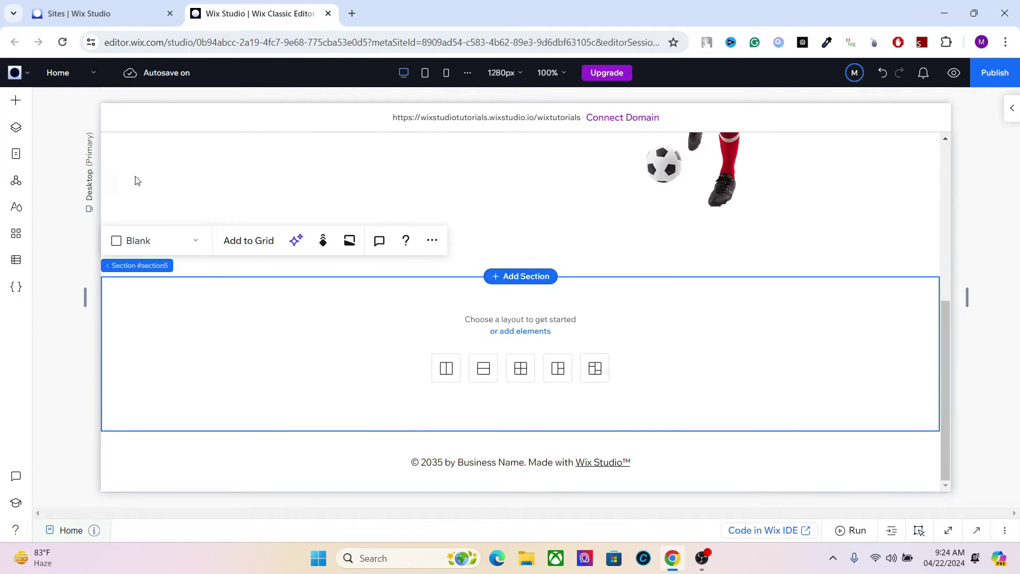
left_click(10, 103)
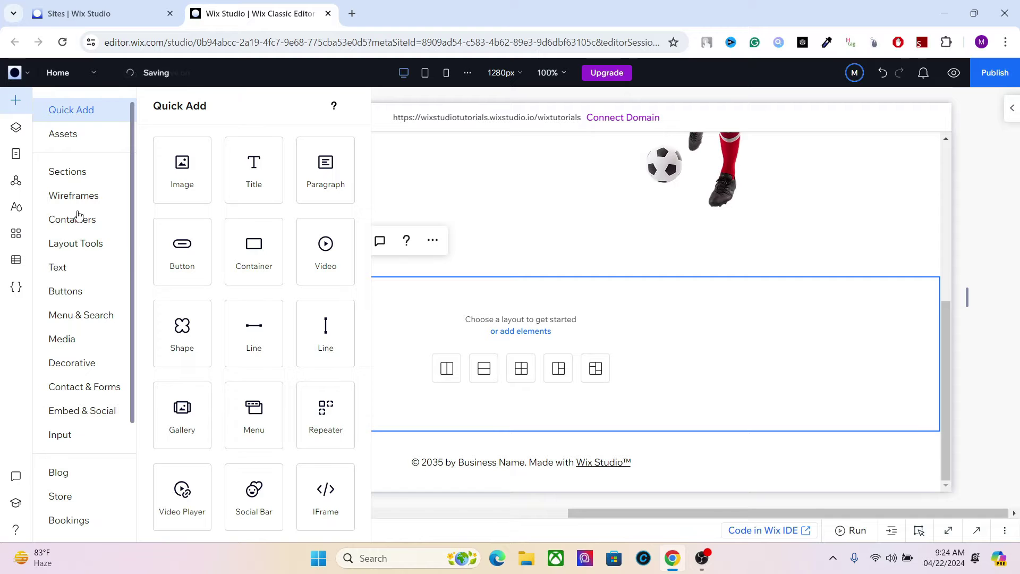
left_click(75, 243)
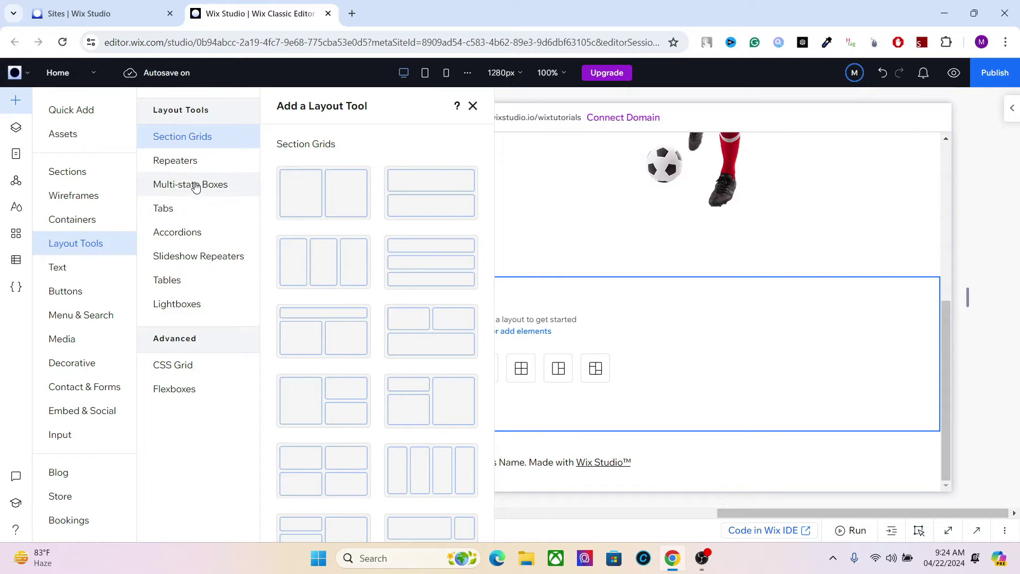
left_click(193, 160)
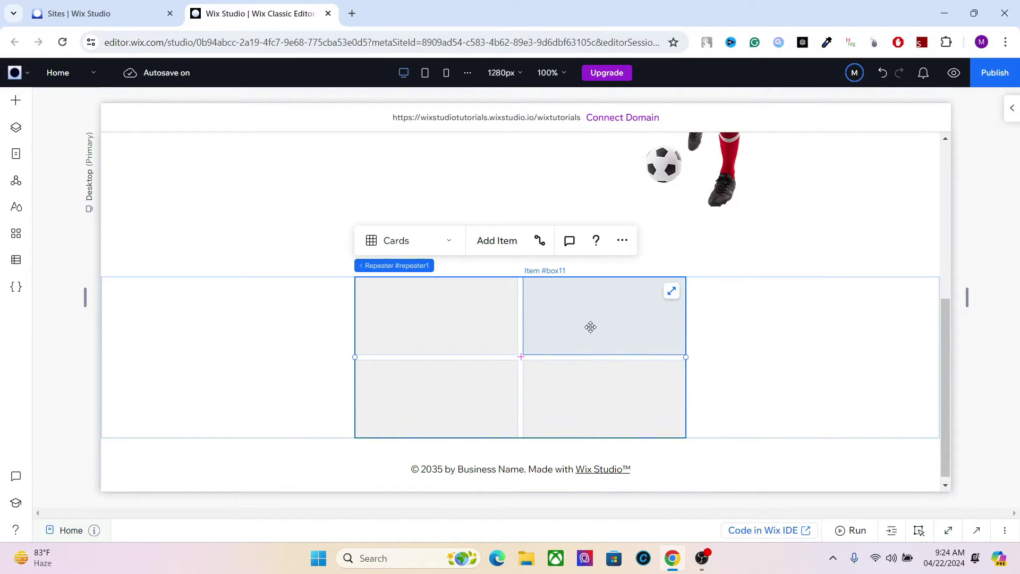
Step: Click through the individual repeater cards, then select the whole repeater
left_click(434, 311)
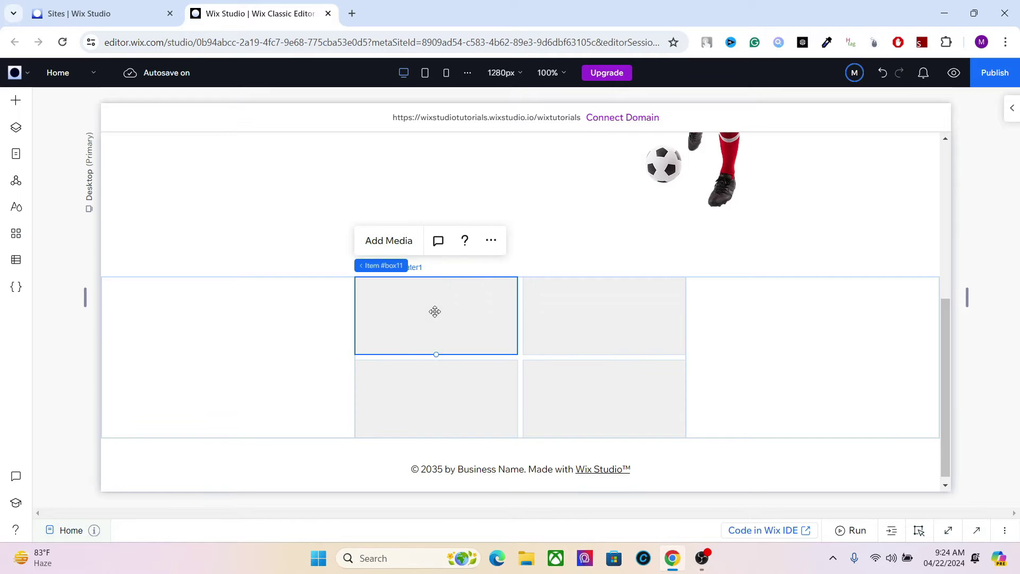
left_click(600, 336)
left_click(486, 322)
left_click(668, 339)
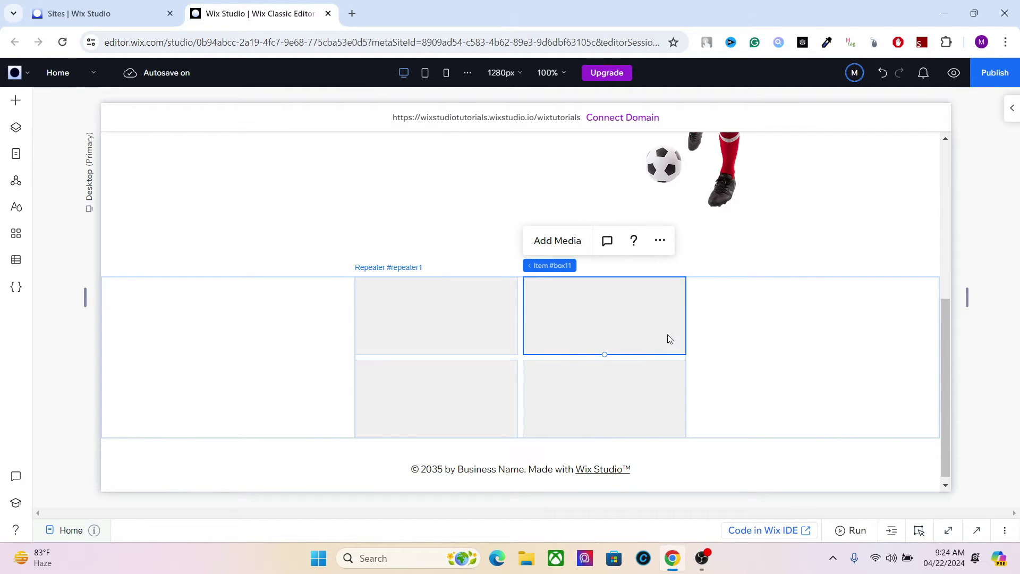
left_click(509, 316)
left_click(594, 334)
left_click(603, 405)
left_click(469, 405)
left_click(556, 378)
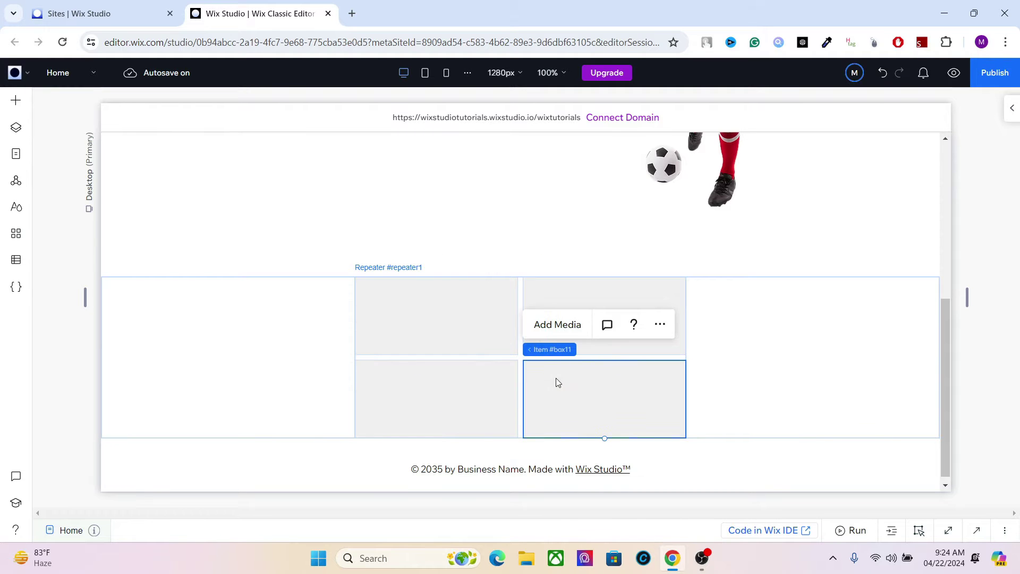
left_click(697, 313)
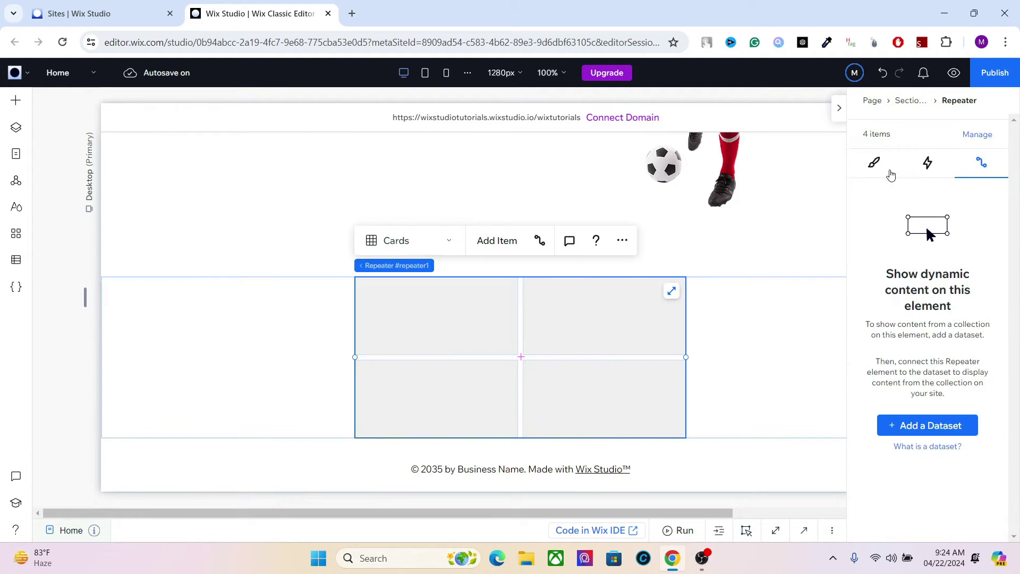
Step: Set the repeater's Design layout to 4 items per row
left_click(876, 169)
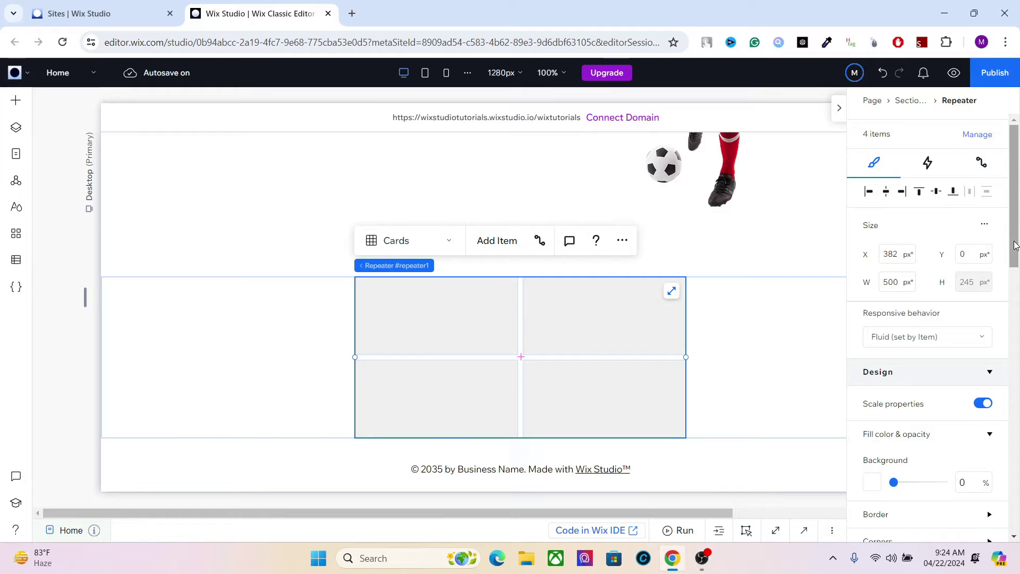
left_click_drag(1015, 244, 1017, 372)
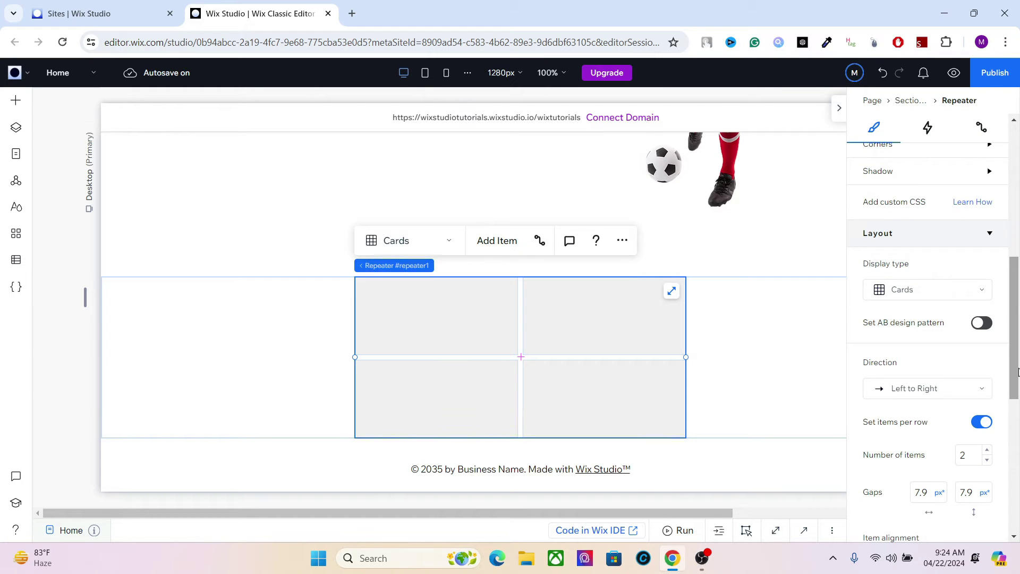
scroll(993, 358, "down", 2)
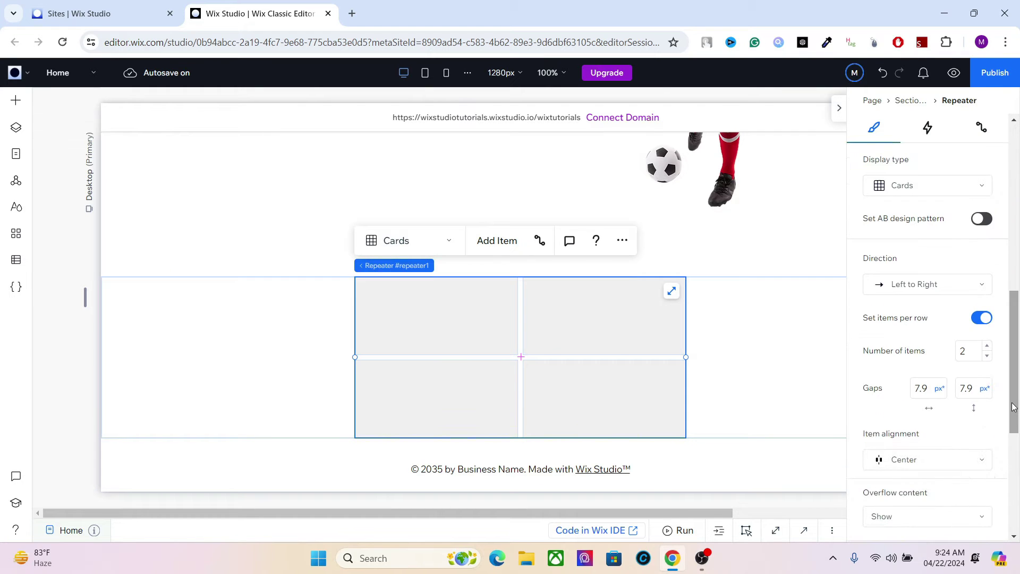
left_click(988, 353)
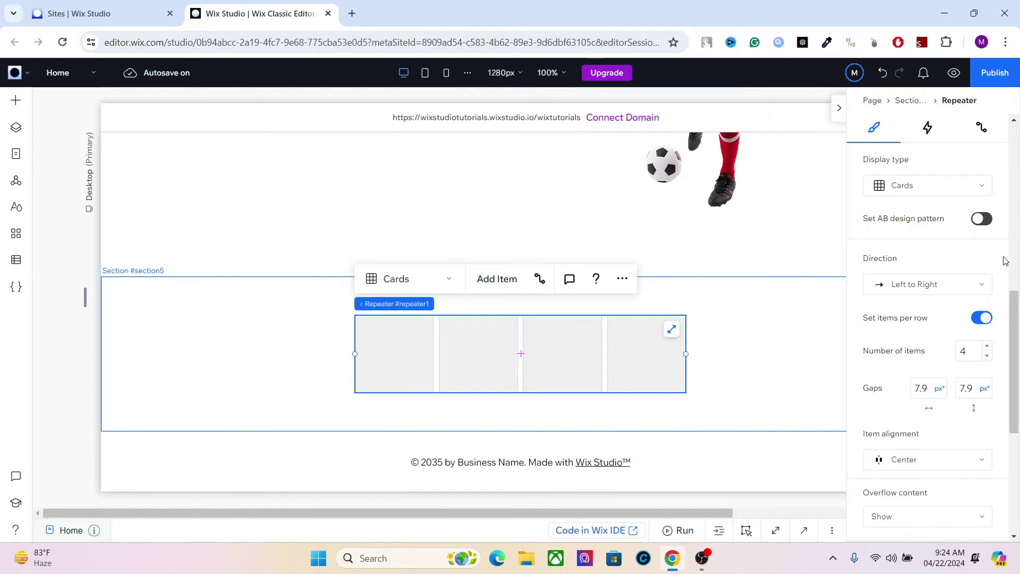
Step: Set the repeater width to 80% and align it to the horizontal centre
scroll(982, 260, "up", 8)
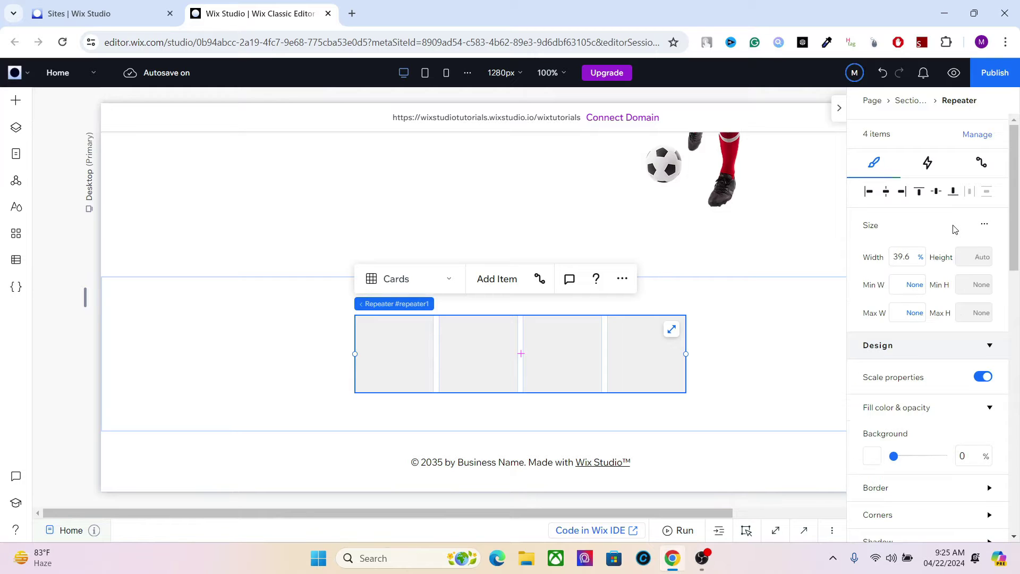
left_click(983, 224)
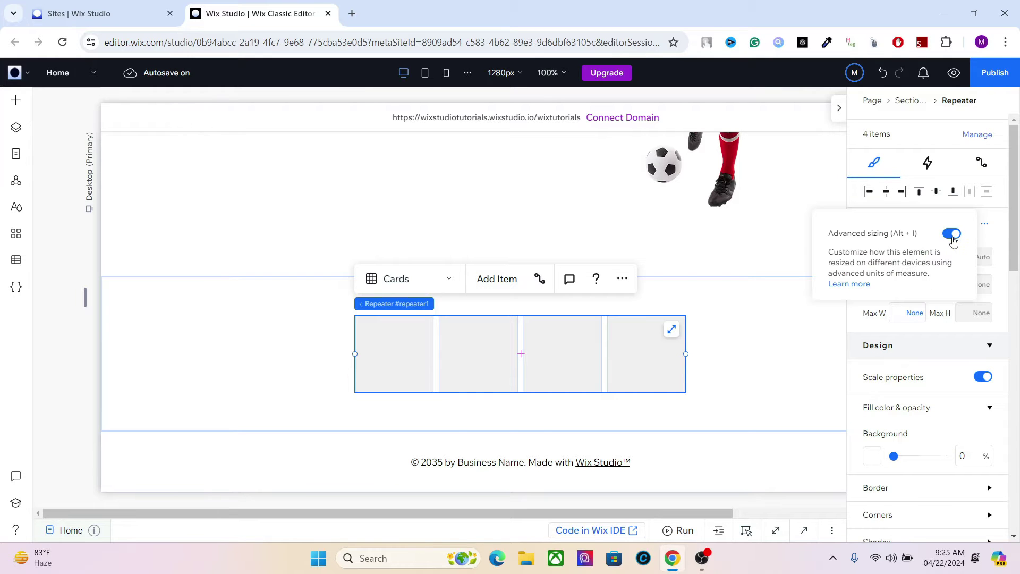
left_click(1002, 241)
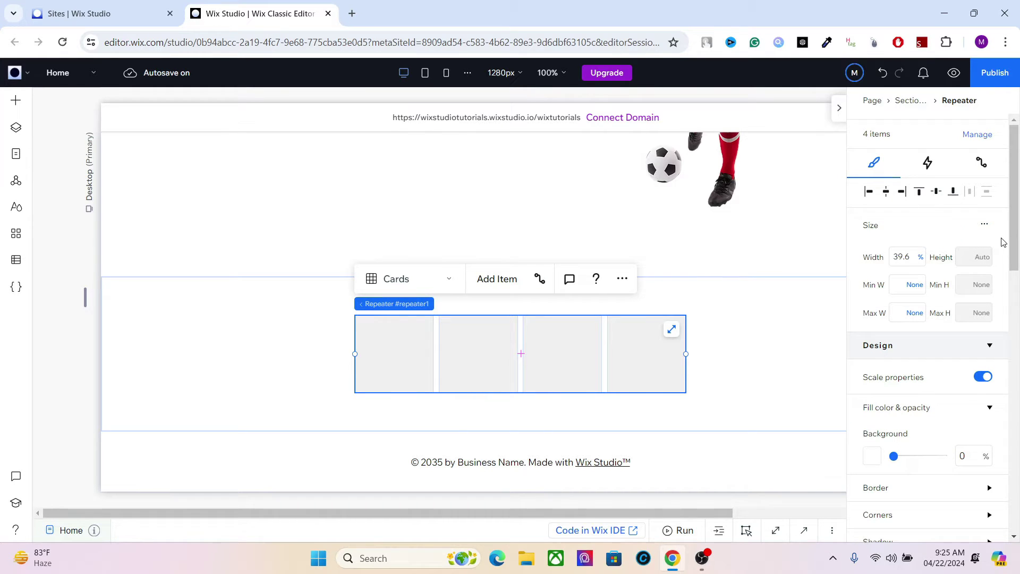
left_click(897, 259)
type("80")
key("Return")
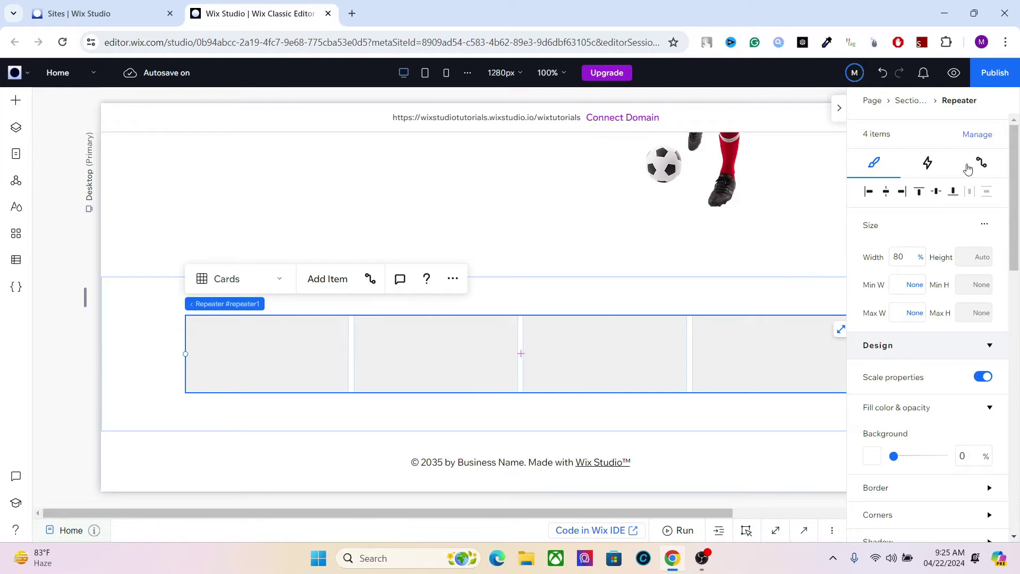
left_click(886, 192)
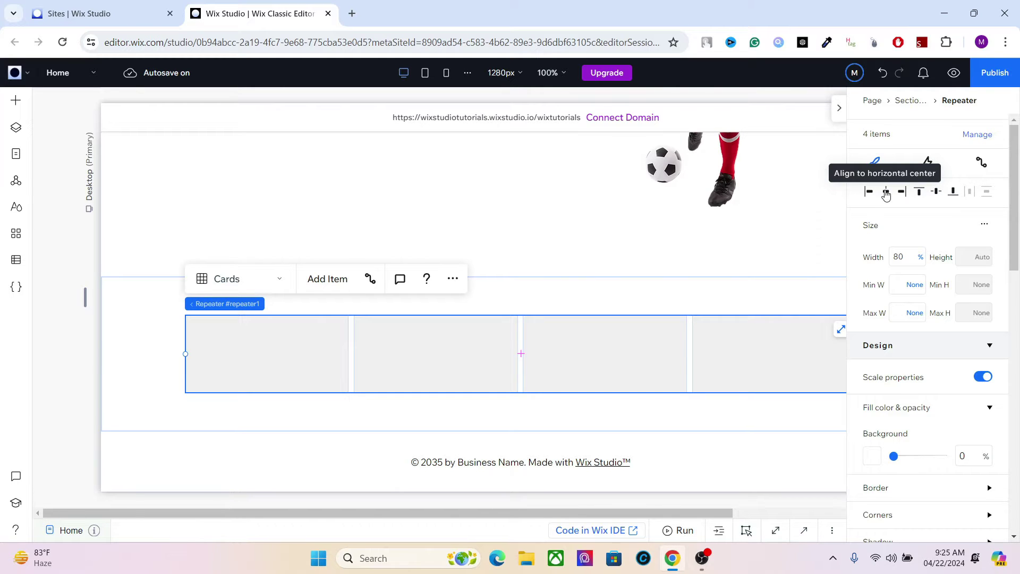
Step: Select the whole repeater and raise its cards per row to 6
left_click(756, 300)
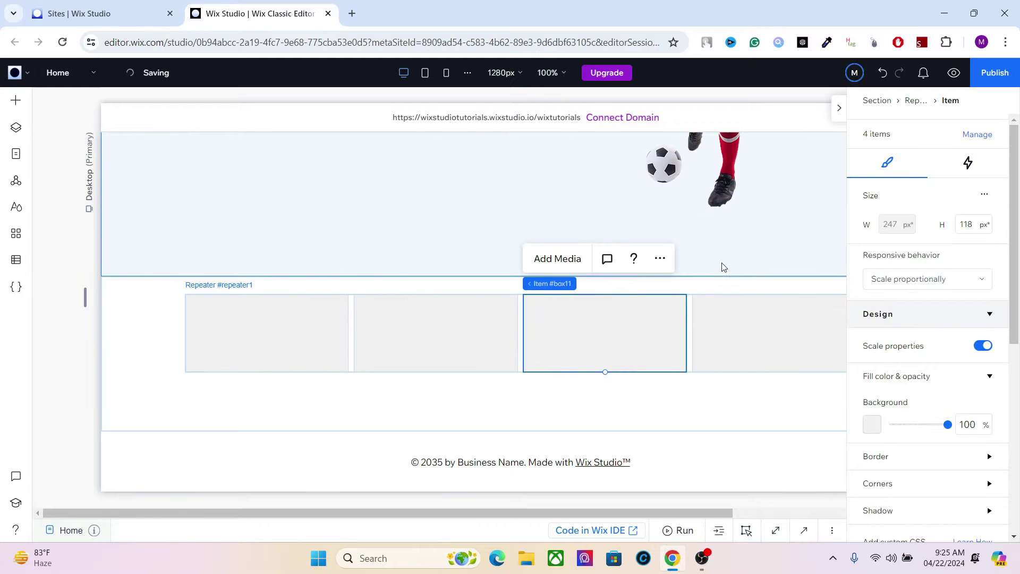
left_click(694, 279)
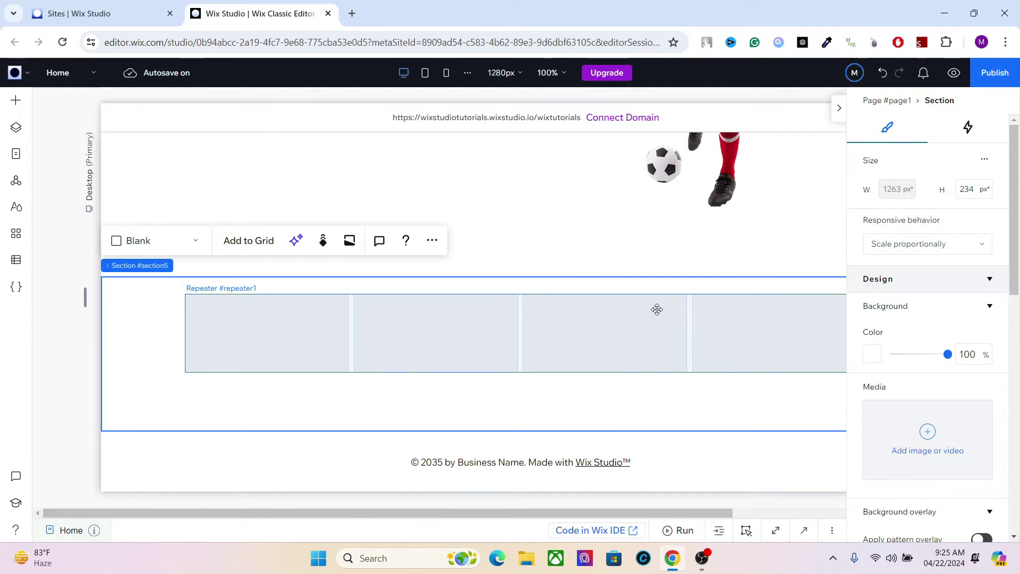
left_click(655, 307)
left_click_drag(1010, 266, 986, 400)
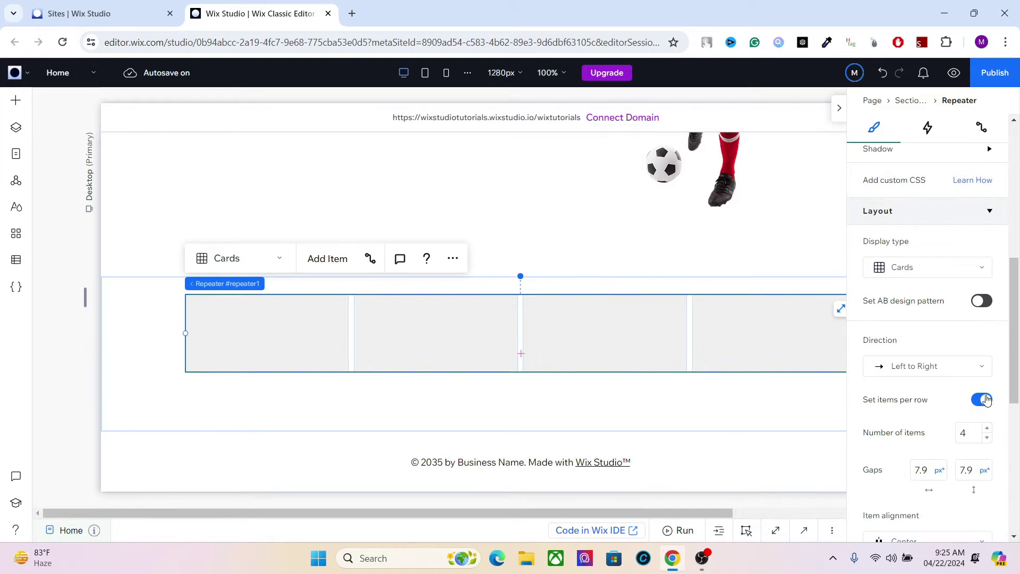
left_click(987, 428)
left_click(987, 429)
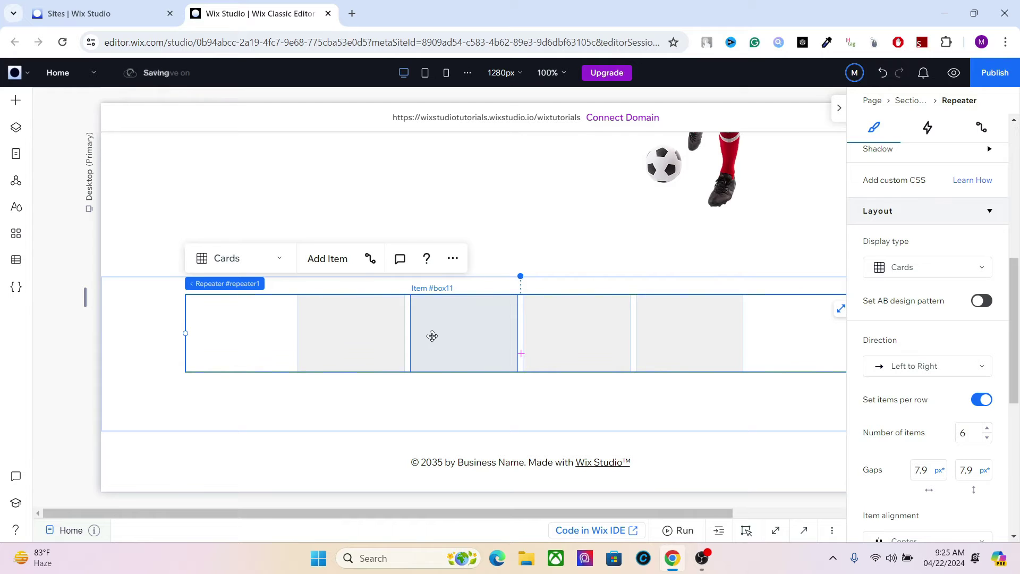
Step: Add a seventh card to the repeater, then undo it with Ctrl+Z
left_click(334, 261)
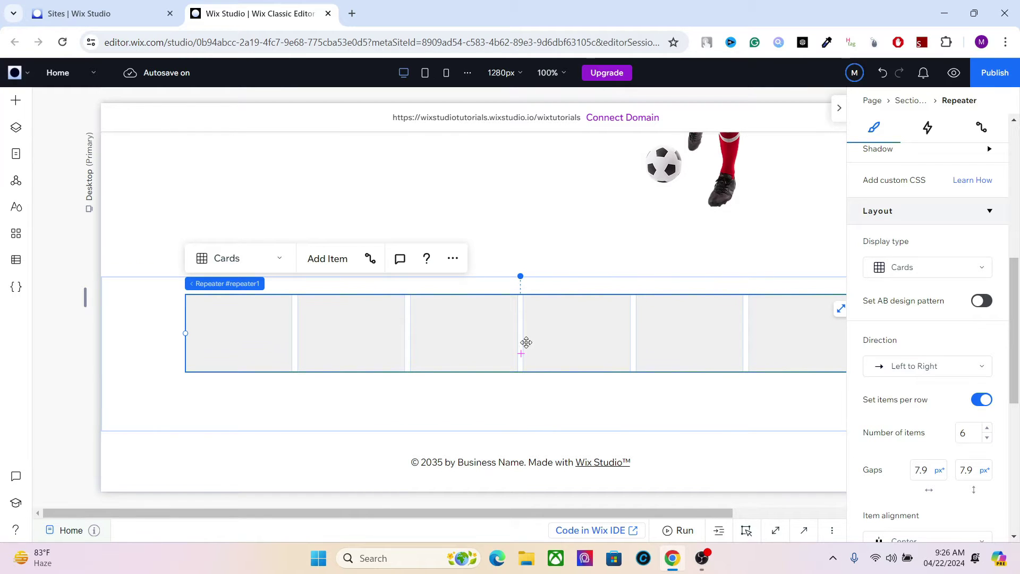
left_click(333, 260)
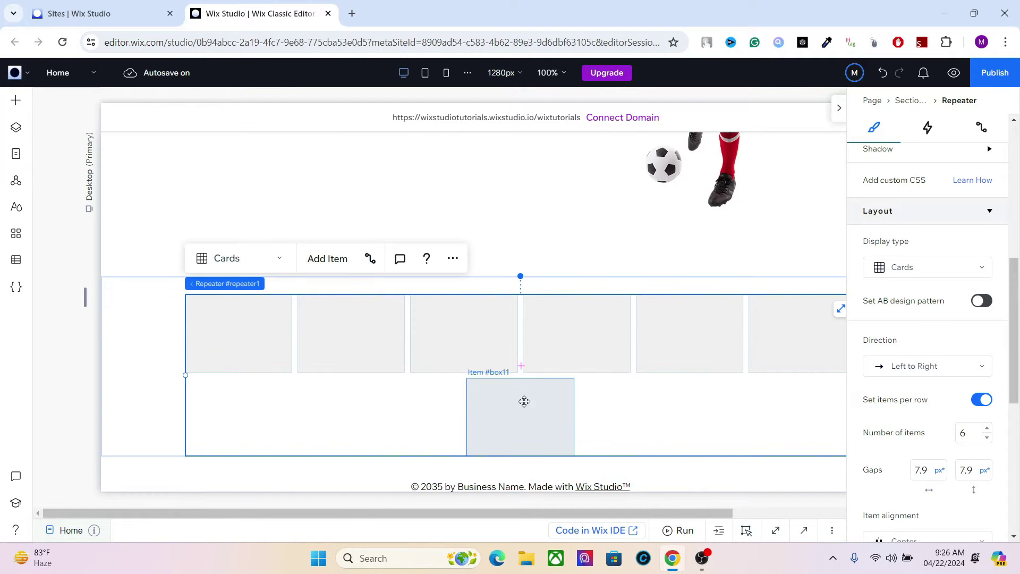
left_click(533, 398)
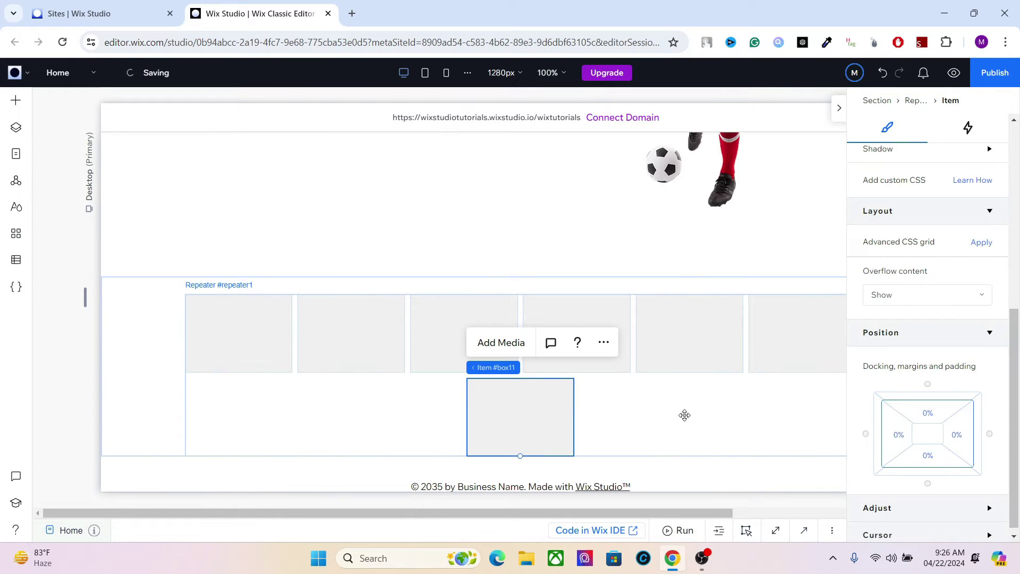
key("ctrl+z")
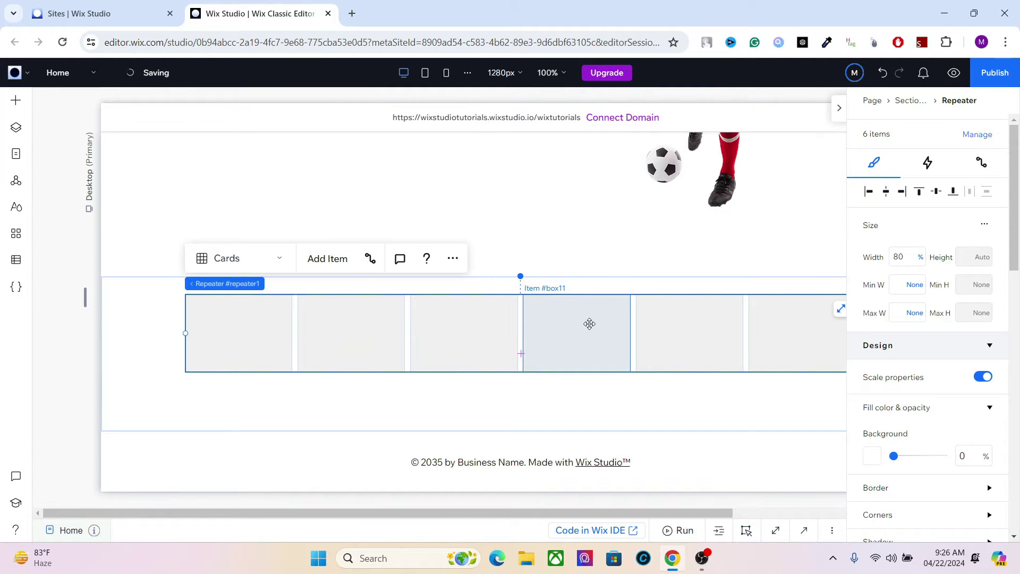
left_click(348, 330)
left_click(280, 320)
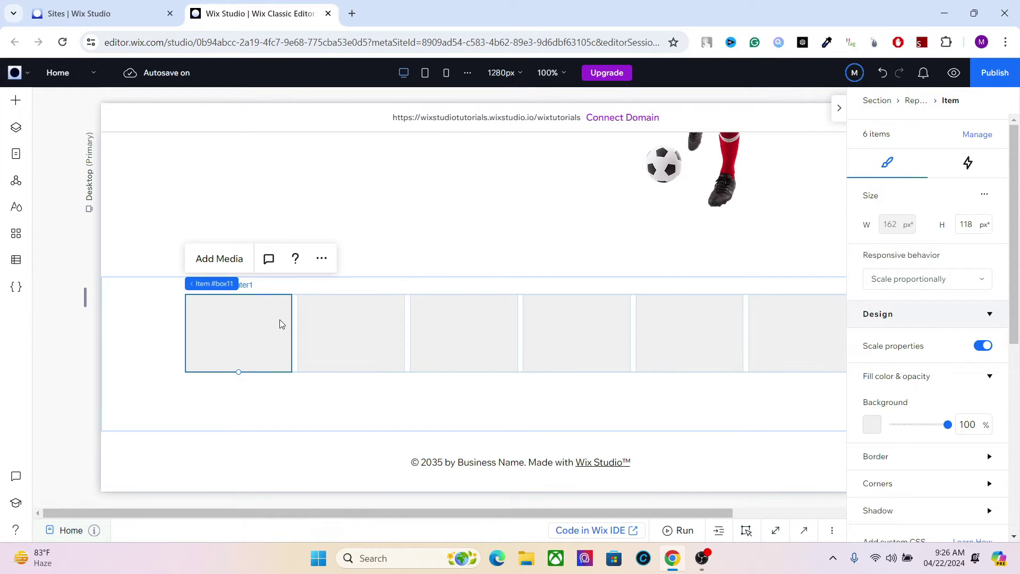
left_click(370, 335)
left_click(491, 343)
left_click(572, 339)
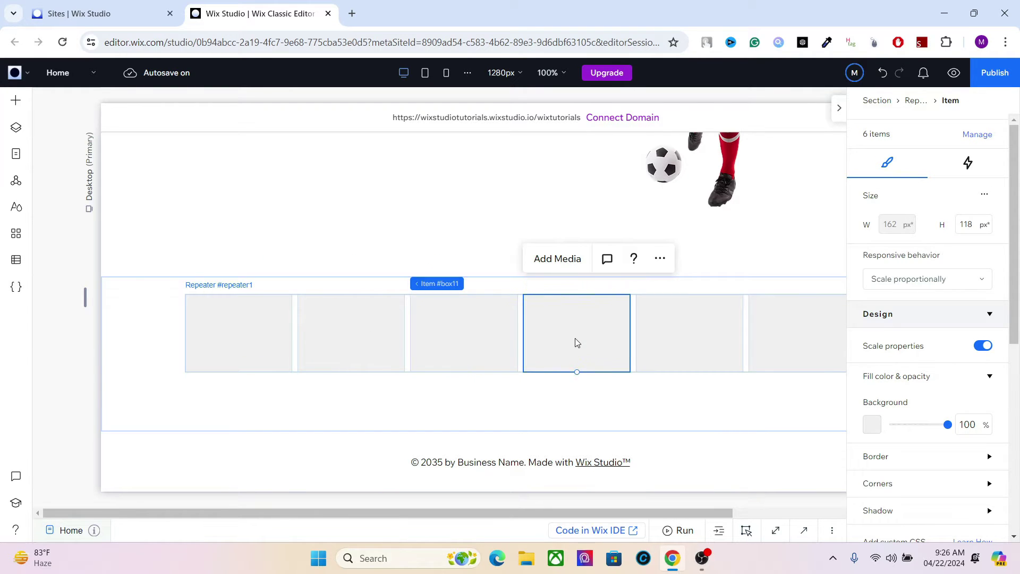
left_click(673, 333)
left_click(771, 331)
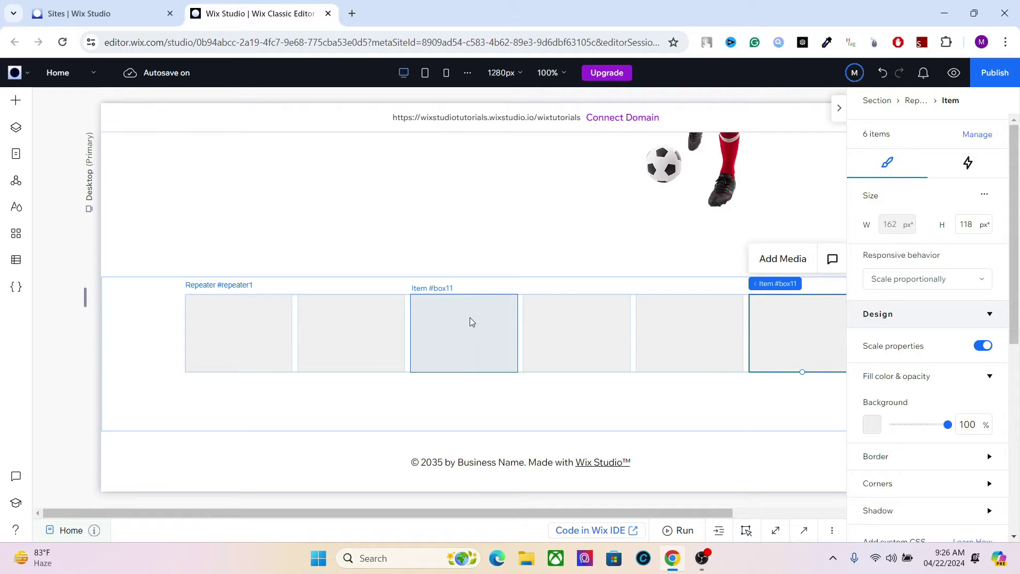
left_click(359, 327)
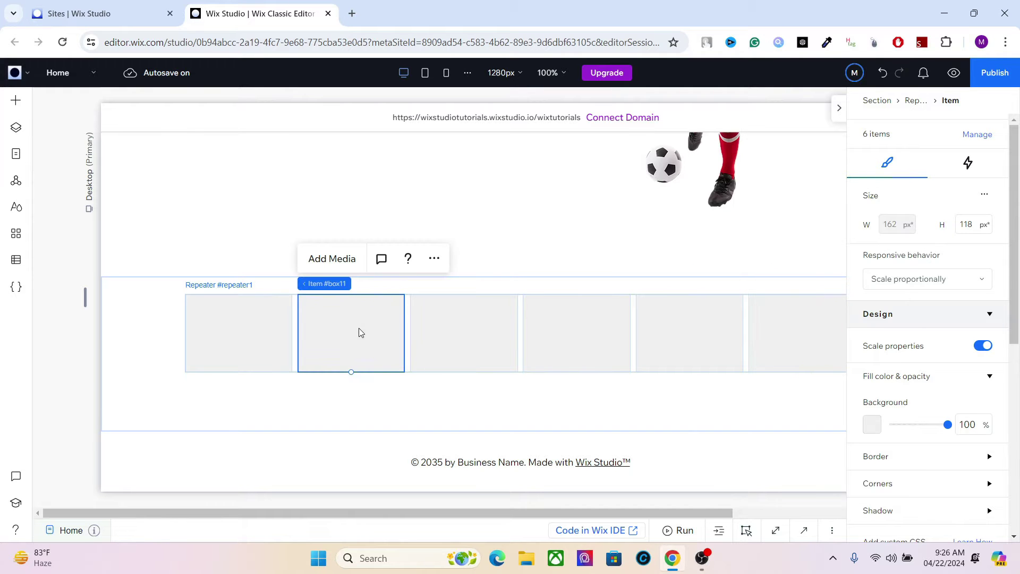
left_click(238, 334)
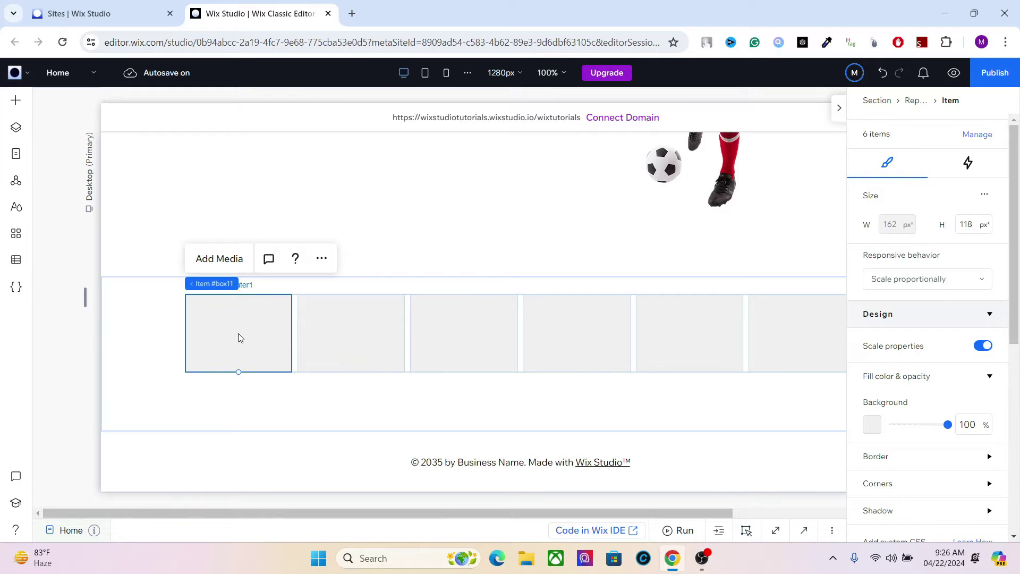
left_click(448, 322)
left_click(555, 321)
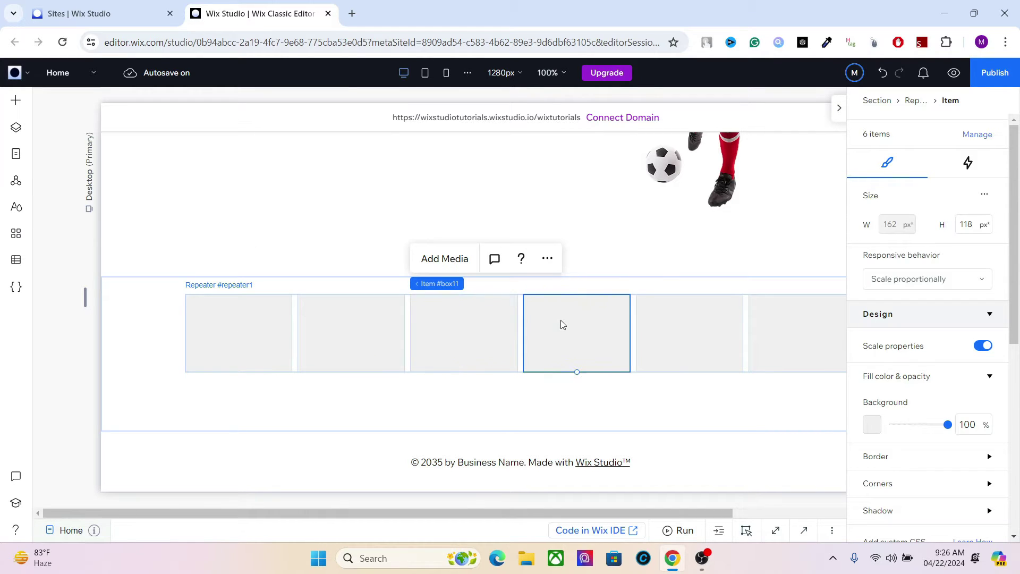
left_click(757, 330)
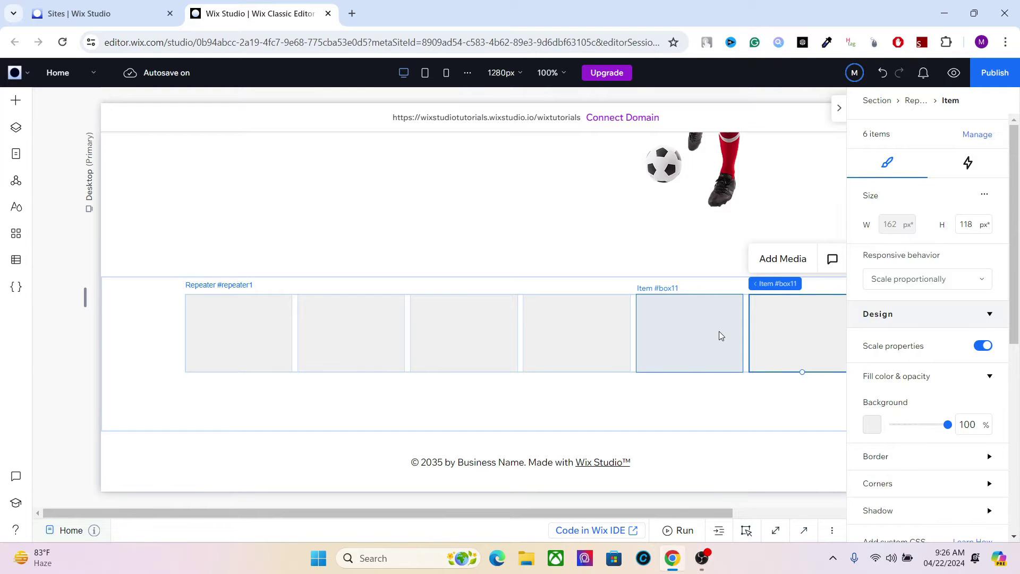
left_click(581, 314)
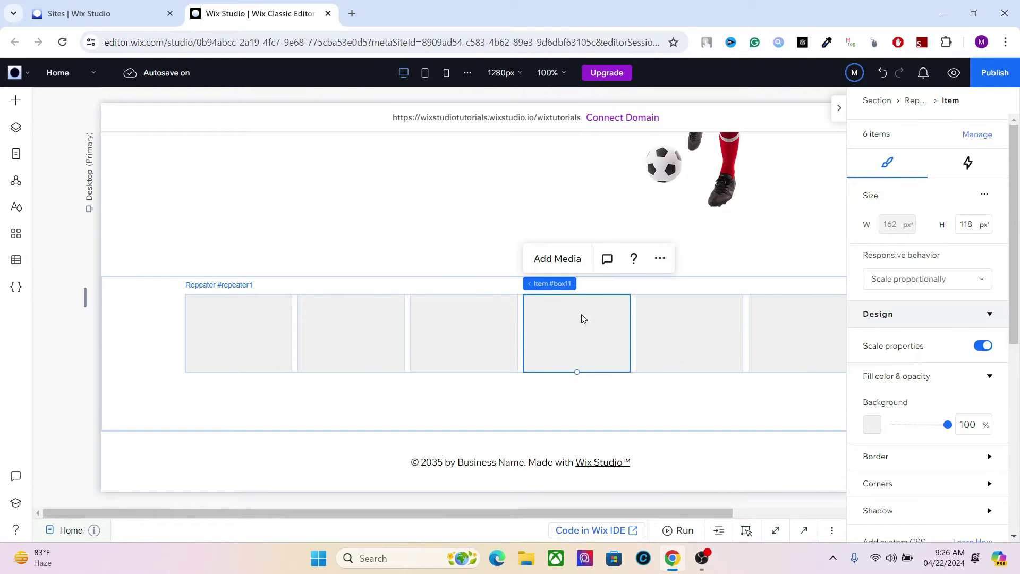
left_click(497, 321)
left_click(382, 318)
left_click(252, 326)
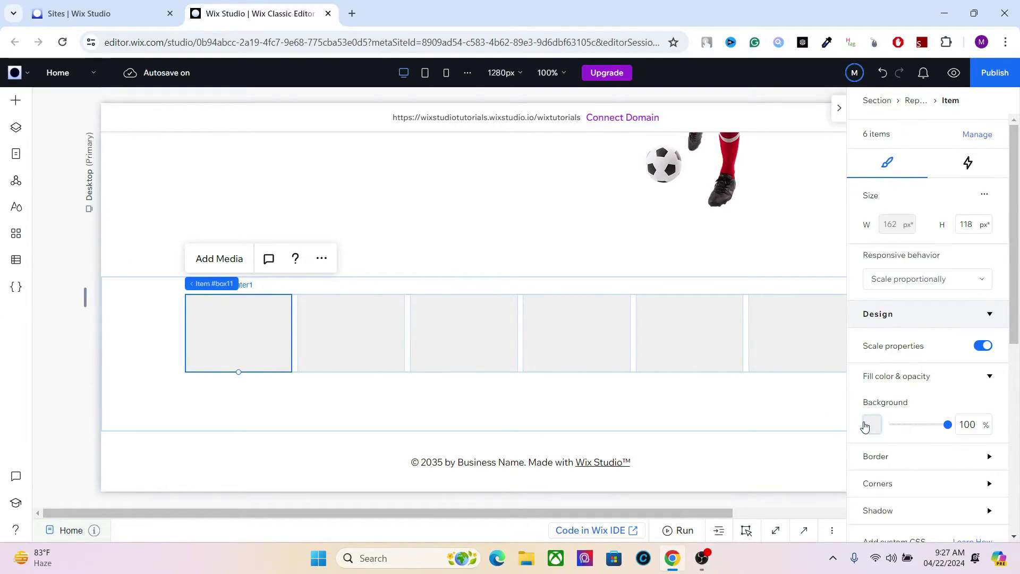
Step: Fill the cards with a dark teal background and shorten them to 80 px tall
left_click(871, 425)
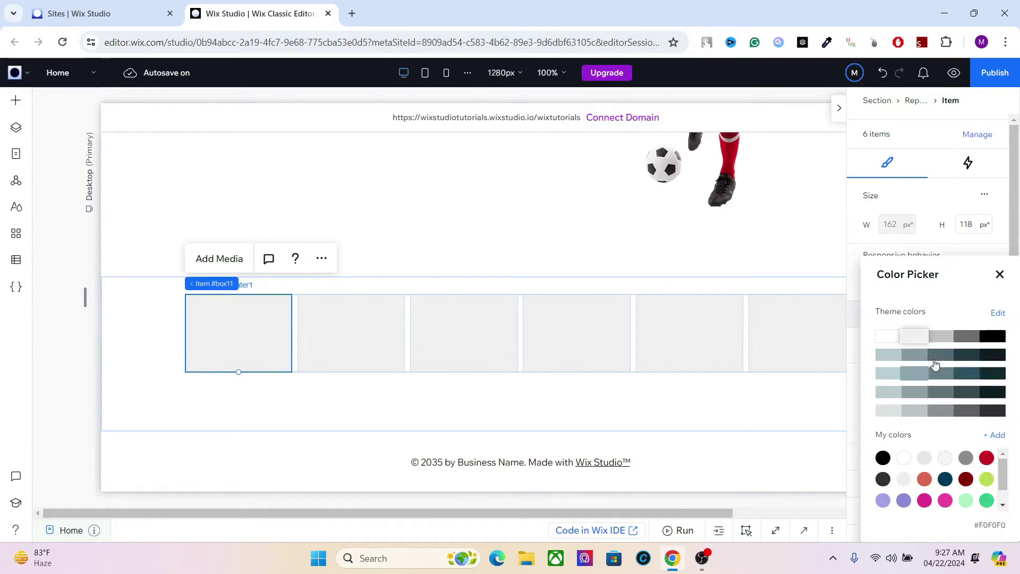
left_click(966, 362)
left_click(471, 366)
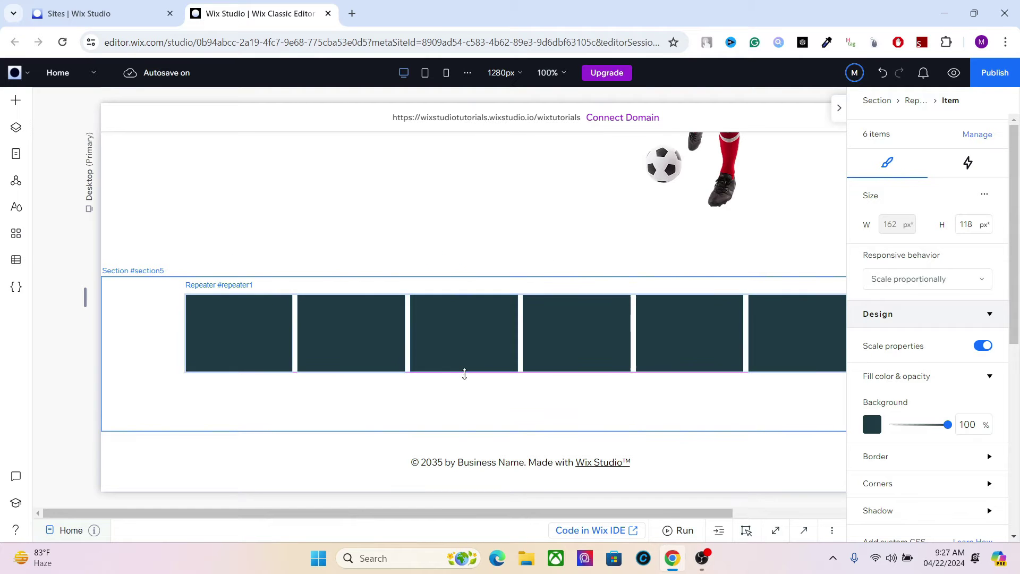
left_click_drag(464, 372, 464, 348)
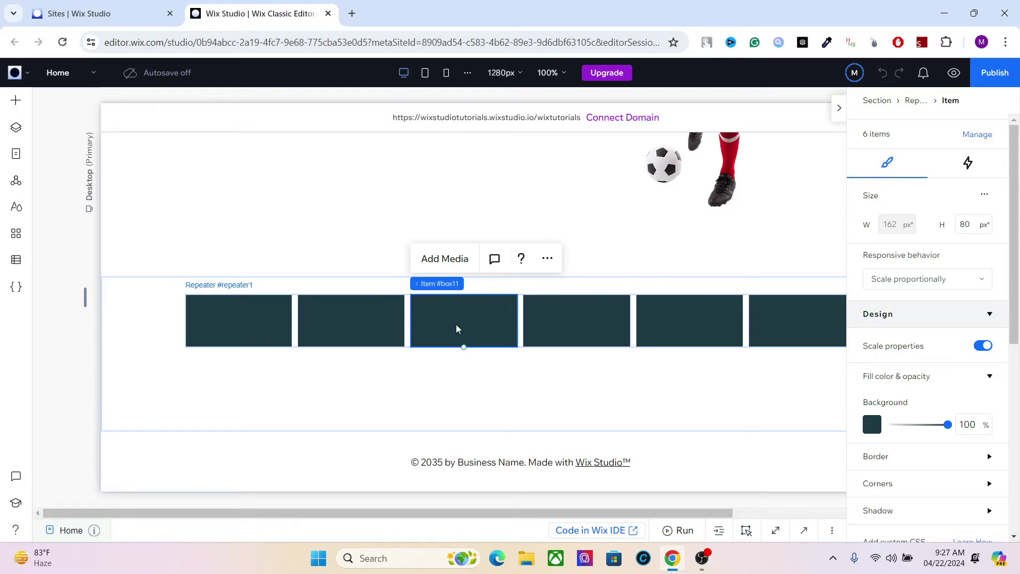
Step: Select the fourth, fifth, sixth and third cards in turn to check the styling
left_click(594, 316)
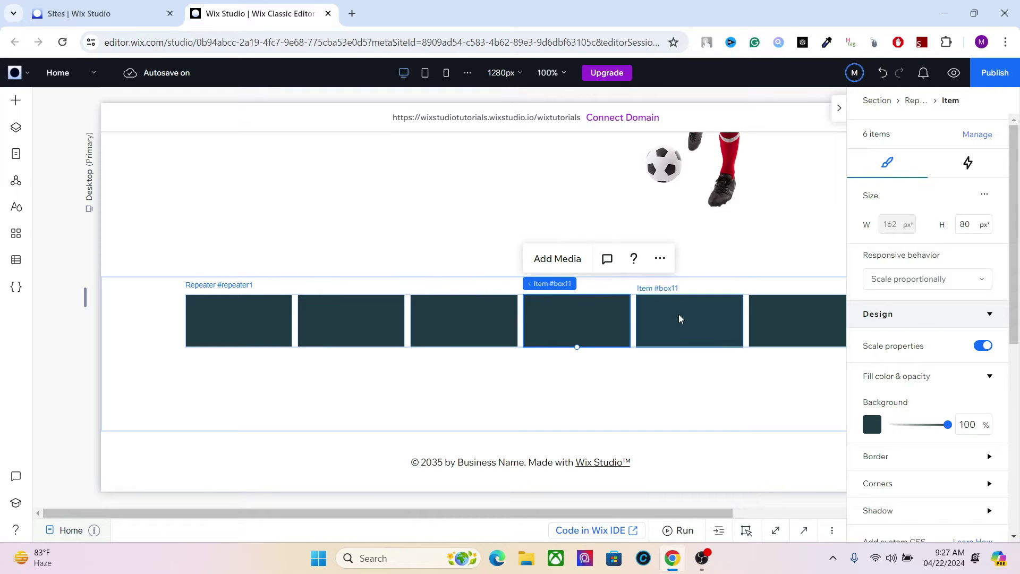
left_click(715, 318)
left_click(772, 317)
left_click(694, 315)
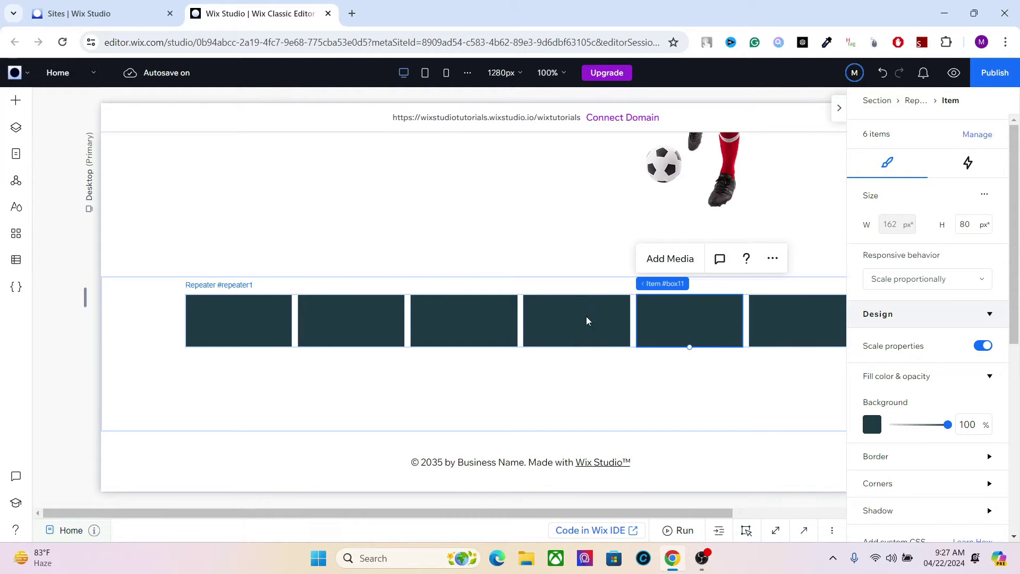
left_click(547, 319)
left_click(471, 318)
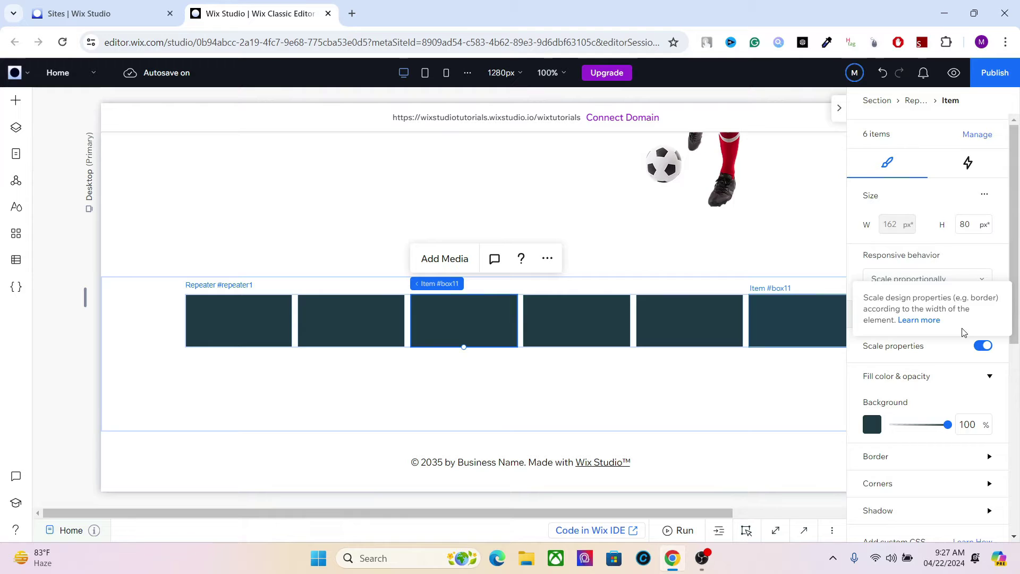
Step: Round the card corners, trying 15 and 20 px before settling on 25 px
scroll(1016, 318, "down", 2)
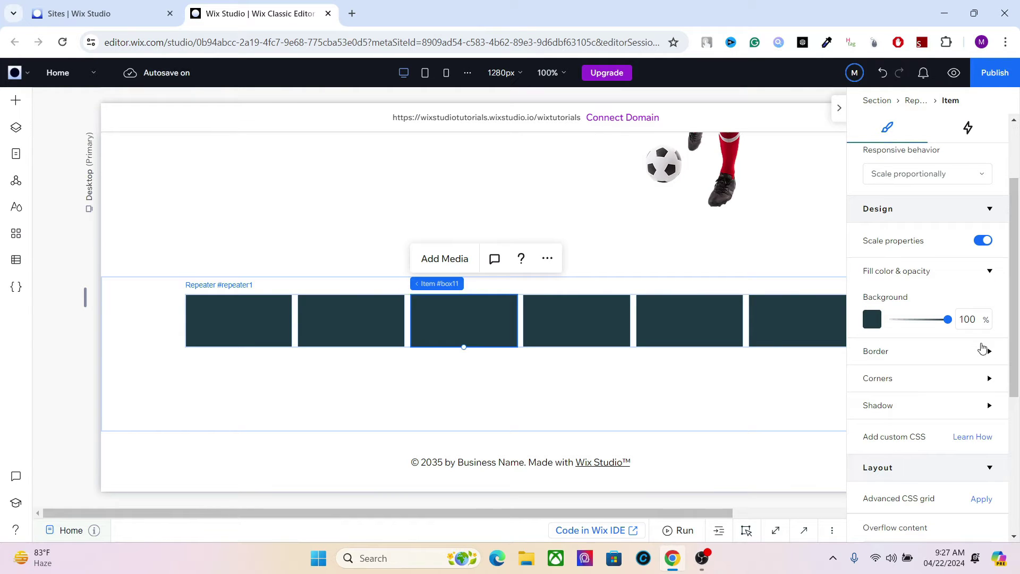
left_click(965, 377)
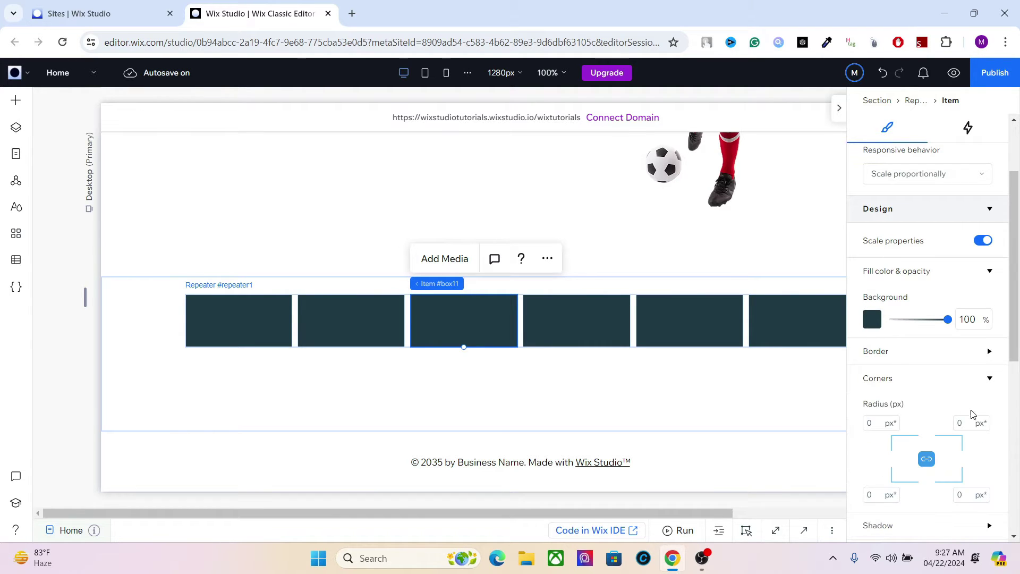
left_click(968, 425)
type("15")
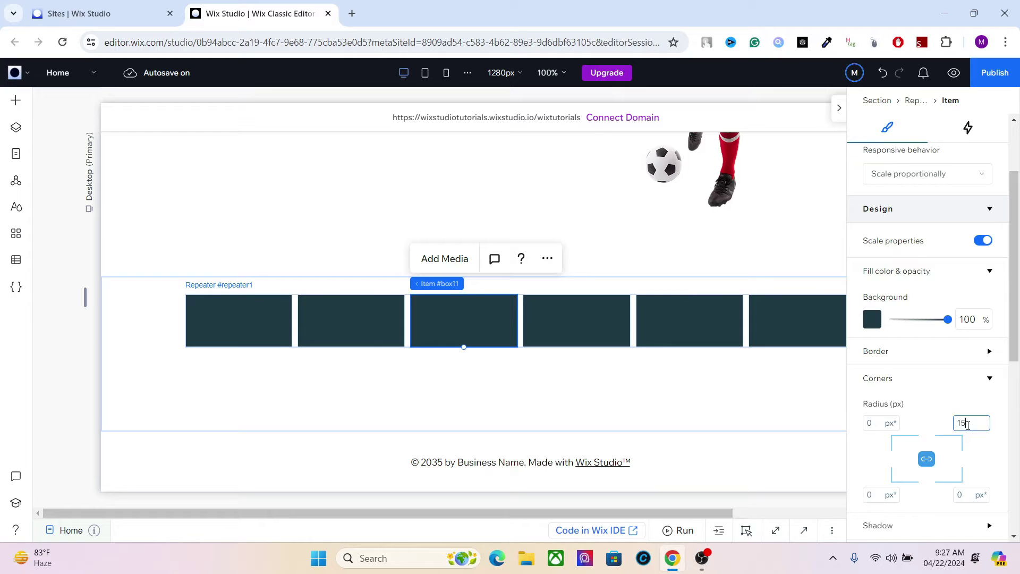
key("Return")
scroll(1014, 387, "down", 1)
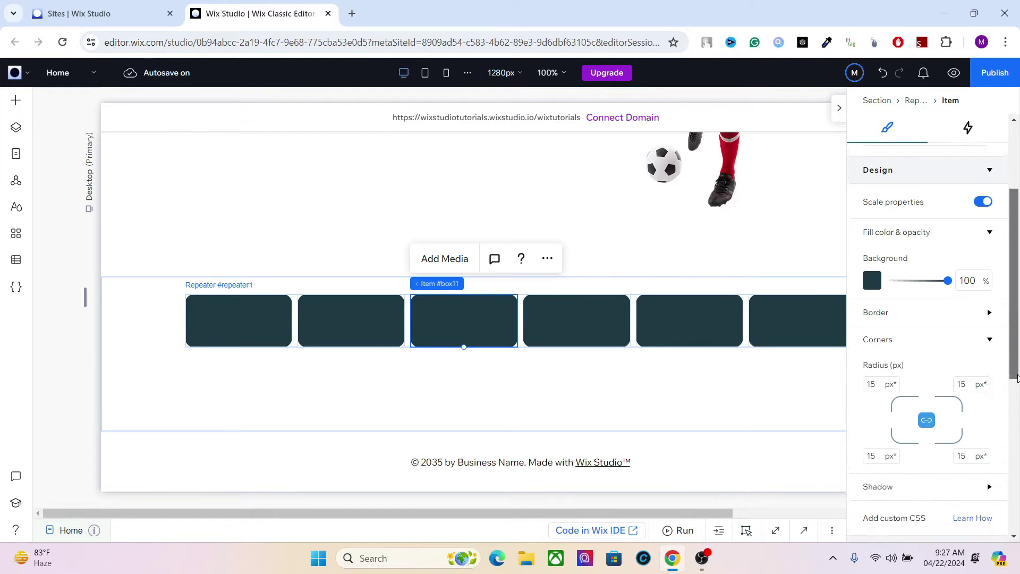
left_click(962, 347)
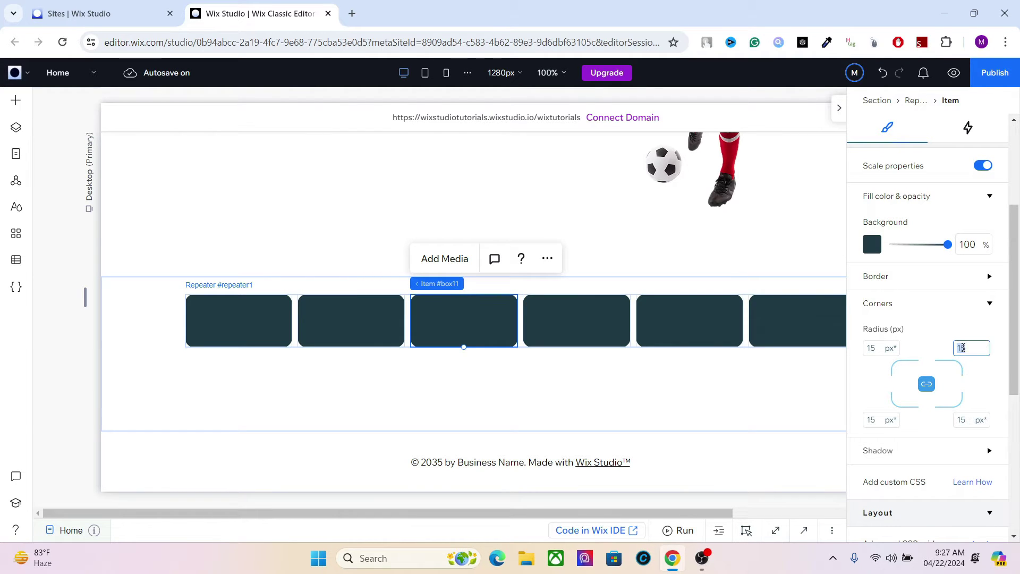
type("20")
key("Return")
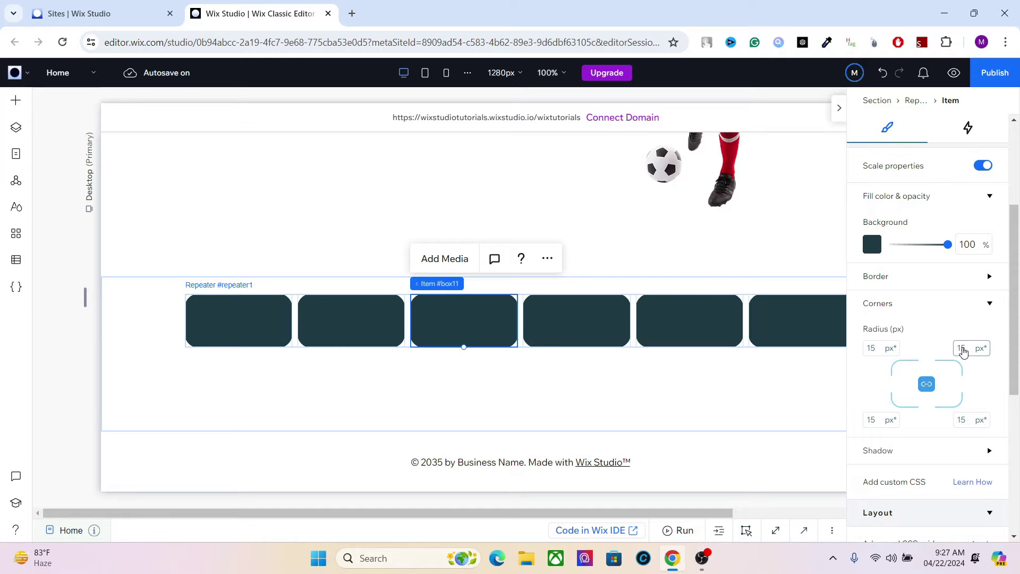
left_click(958, 348)
type("25")
key("Return")
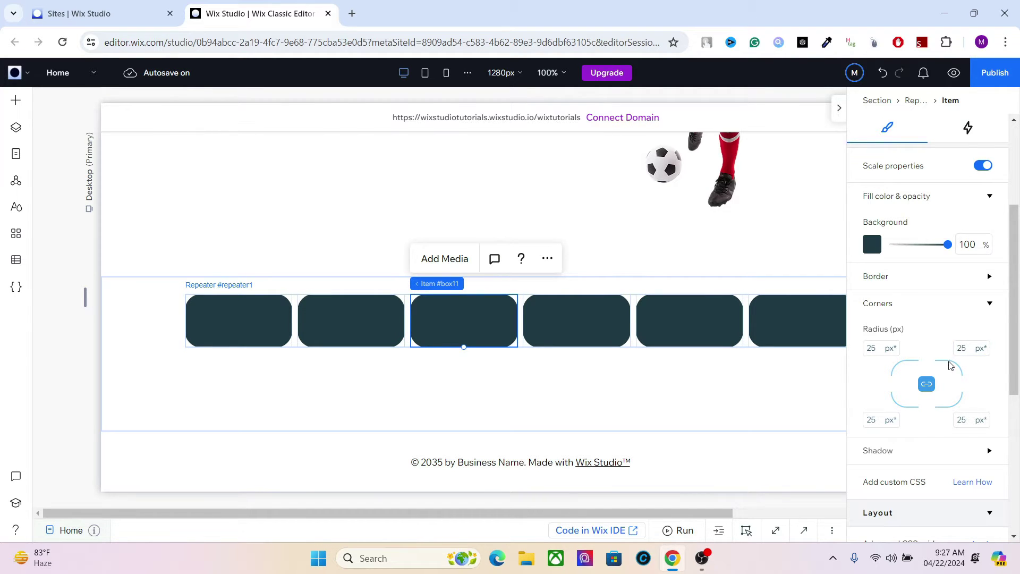
Step: Unlink the corners and set top-right, bottom-right and bottom-left radii to 0 px
left_click(927, 384)
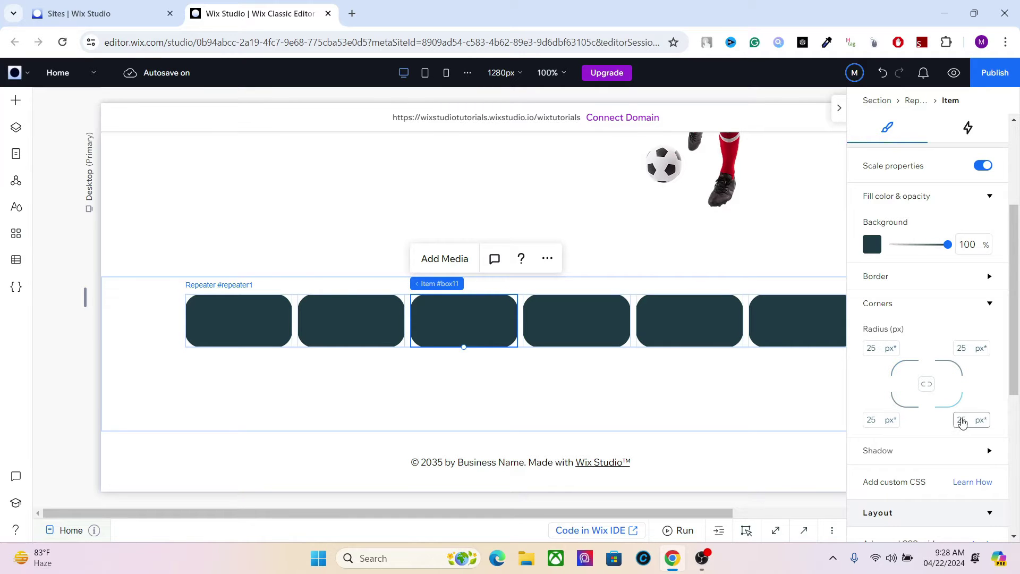
left_click(970, 346)
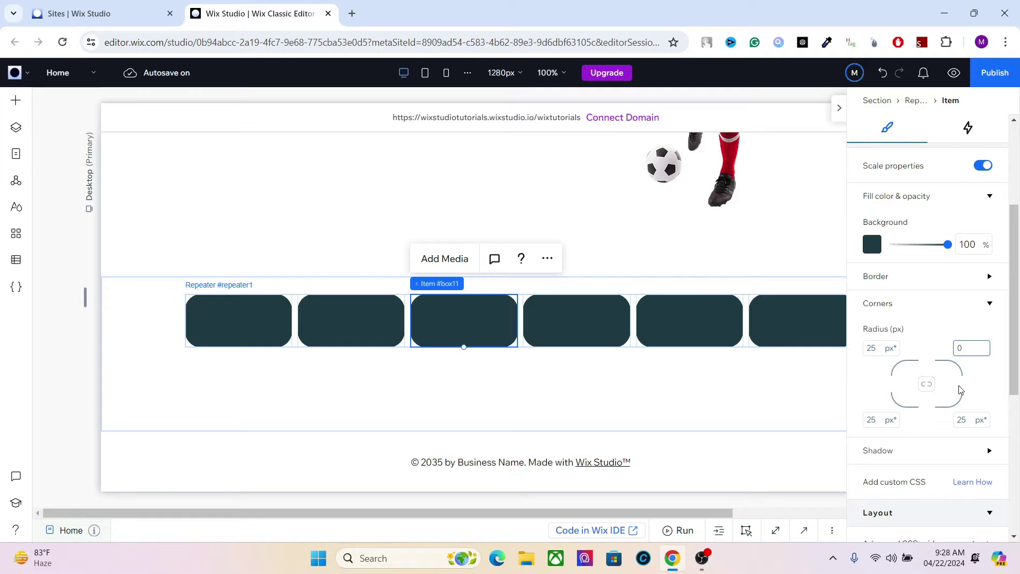
left_click(964, 422)
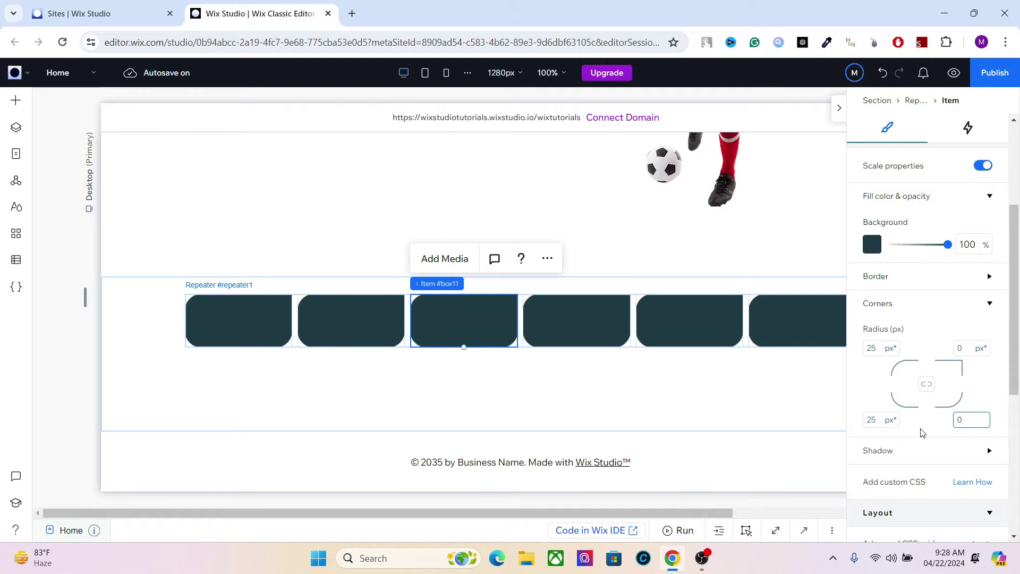
type("0")
left_click(870, 421)
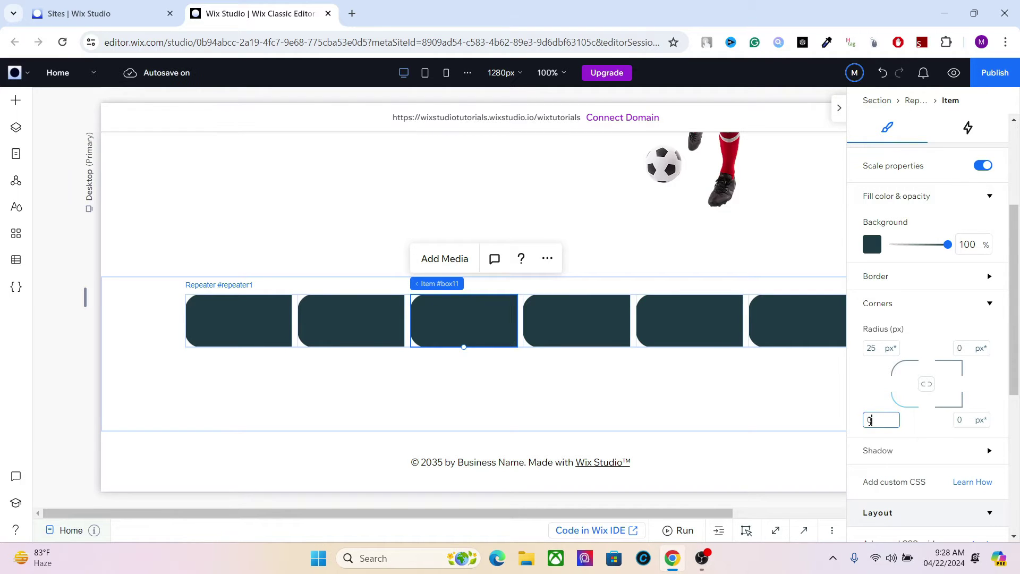
type("0")
left_click(867, 398)
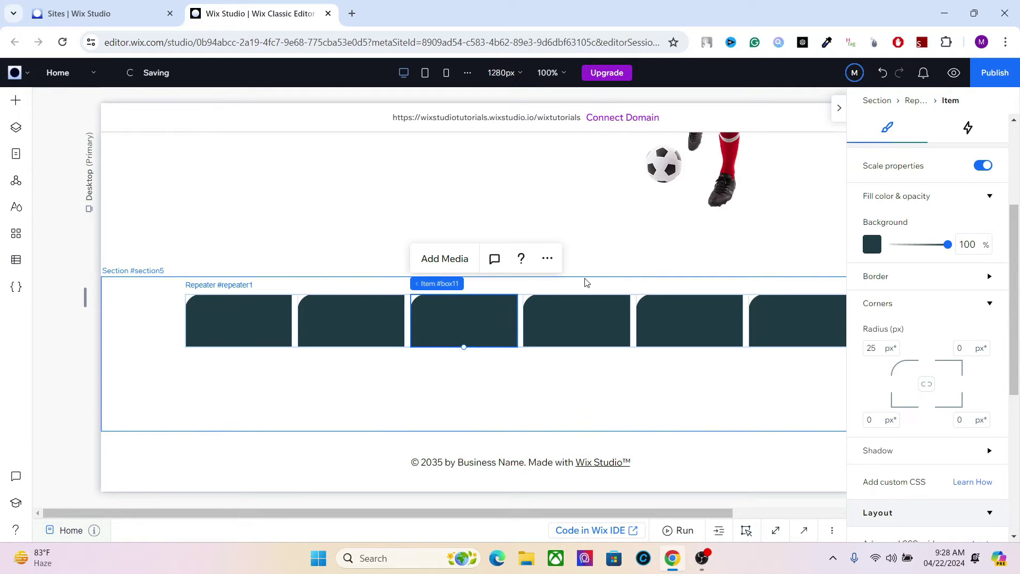
left_click(567, 316)
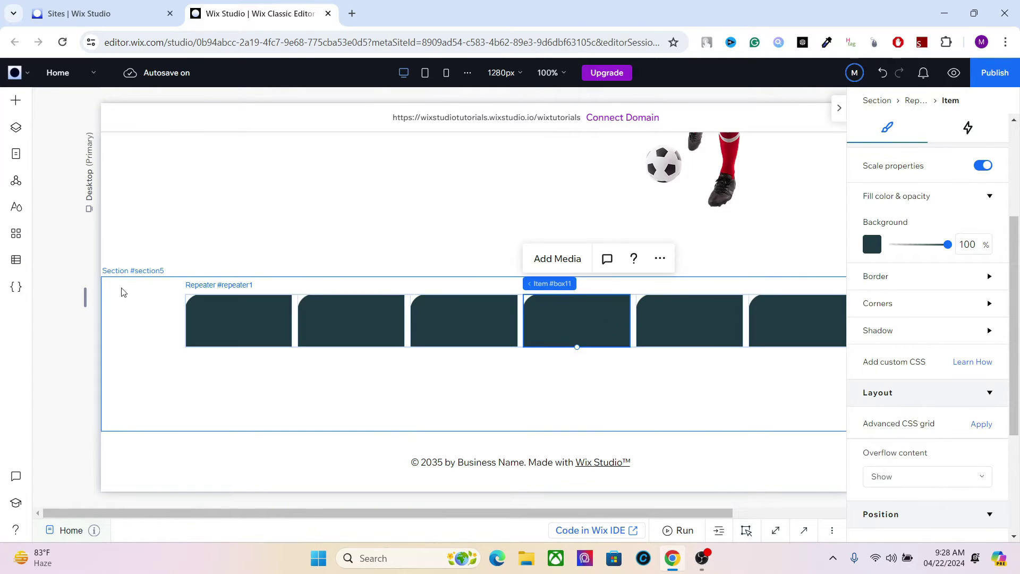
left_click(217, 310)
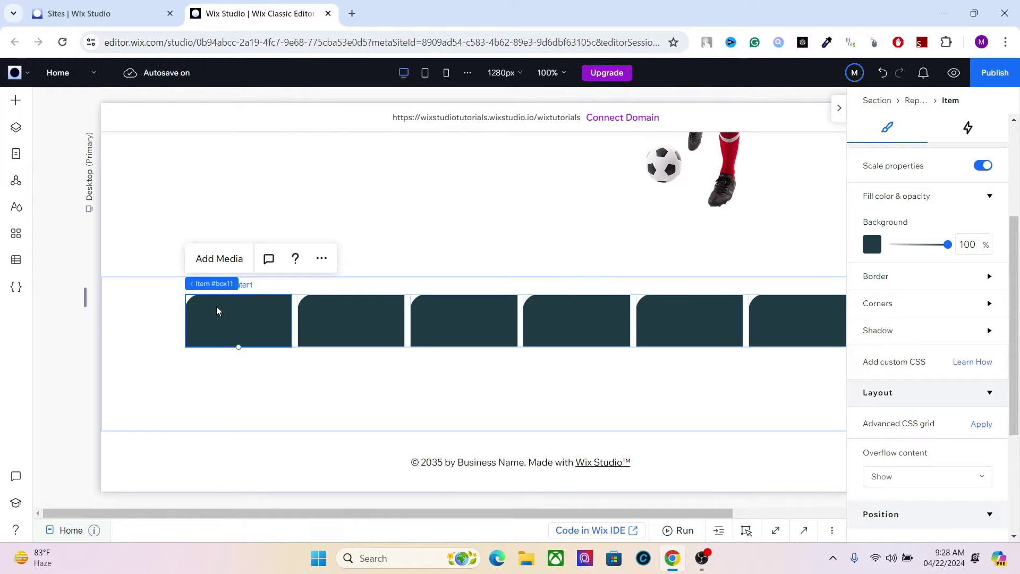
Step: Drop a Heading 6 text element into the first repeater card
left_click(18, 105)
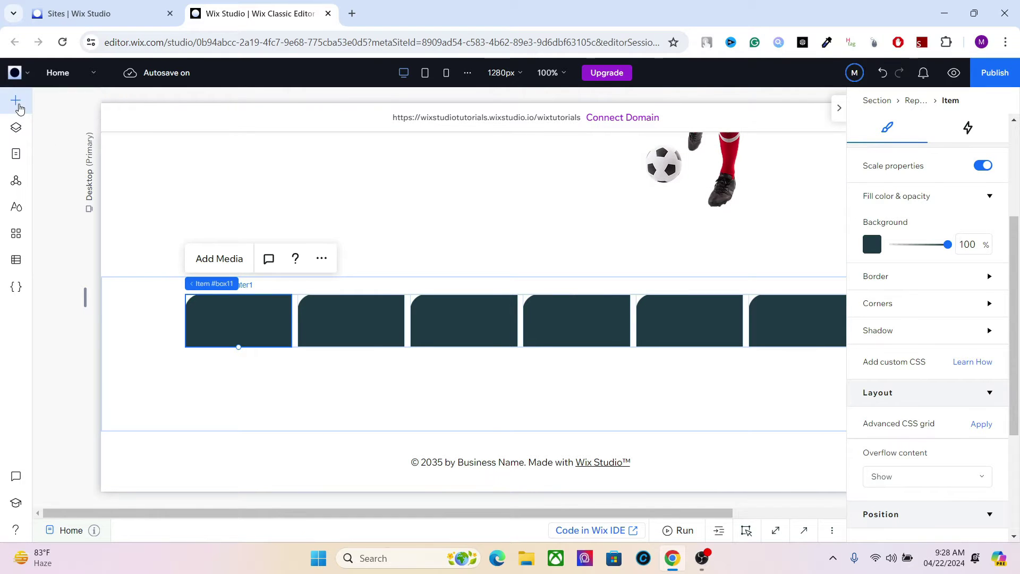
left_click(53, 267)
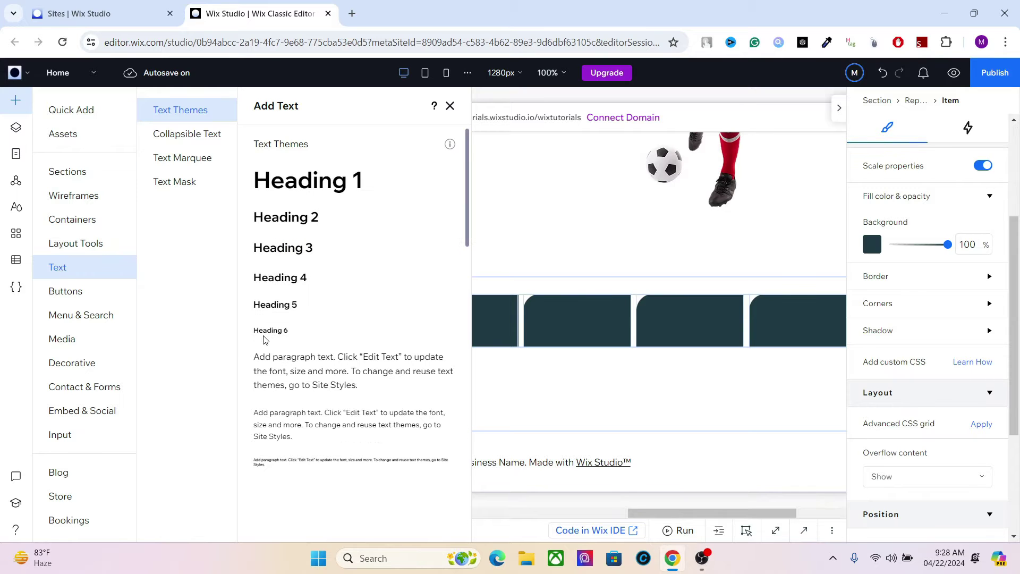
mouse_move(273, 335)
left_mouse_down()
mouse_move(580, 290)
mouse_move(303, 324)
mouse_move(260, 319)
left_mouse_up()
left_click(259, 319)
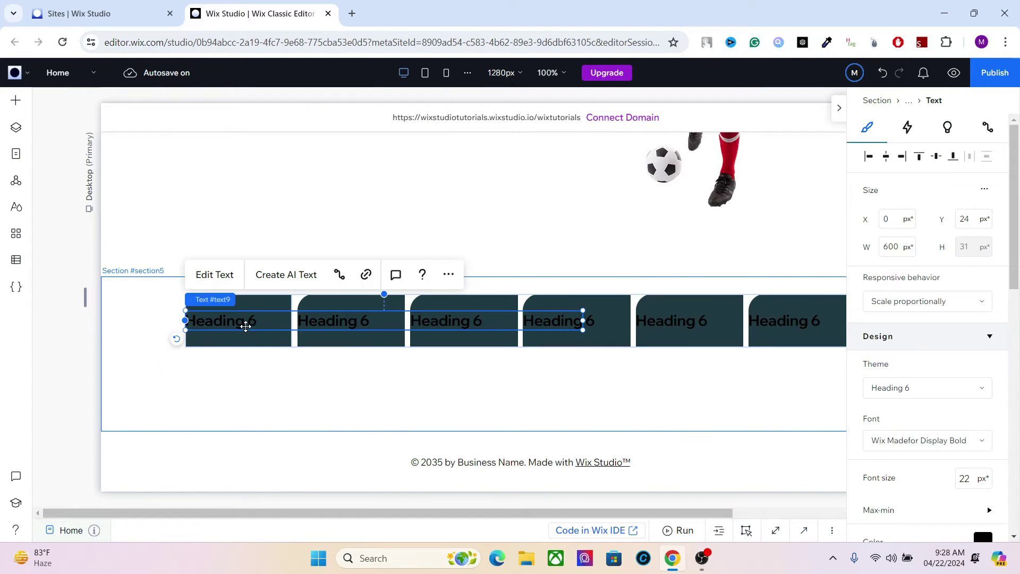
Step: Set the heading font size to 18 px and narrow its box to 162 px wide
double_click(962, 478)
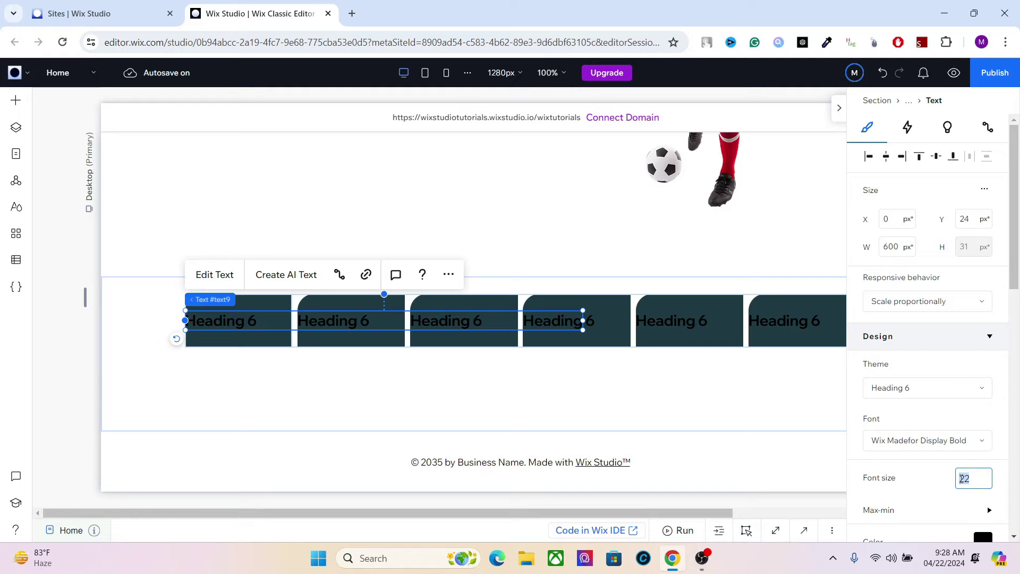
key("BackSpace")
type("18")
key("Return")
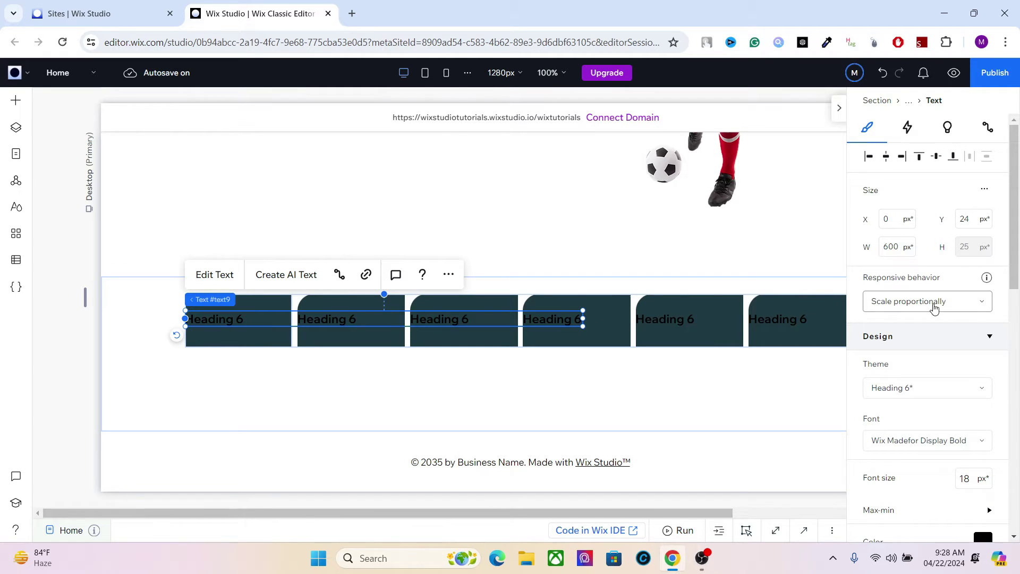
left_click_drag(582, 318, 290, 317)
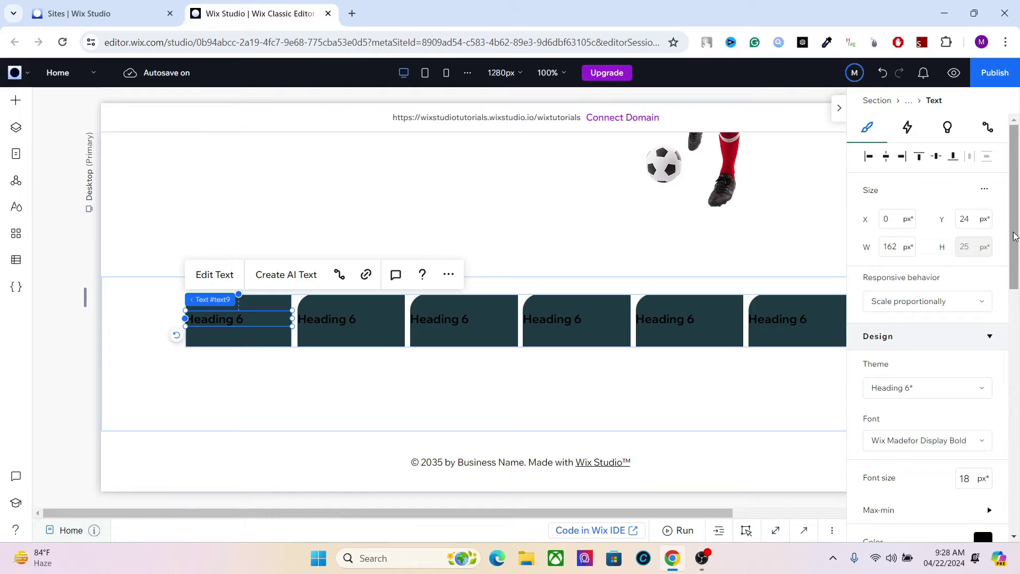
Step: Set the heading's responsive behaviour to Wrap and centre-align the text
scroll(1015, 261, "down", 1)
scroll(1012, 258, "down", 1)
left_click(904, 202)
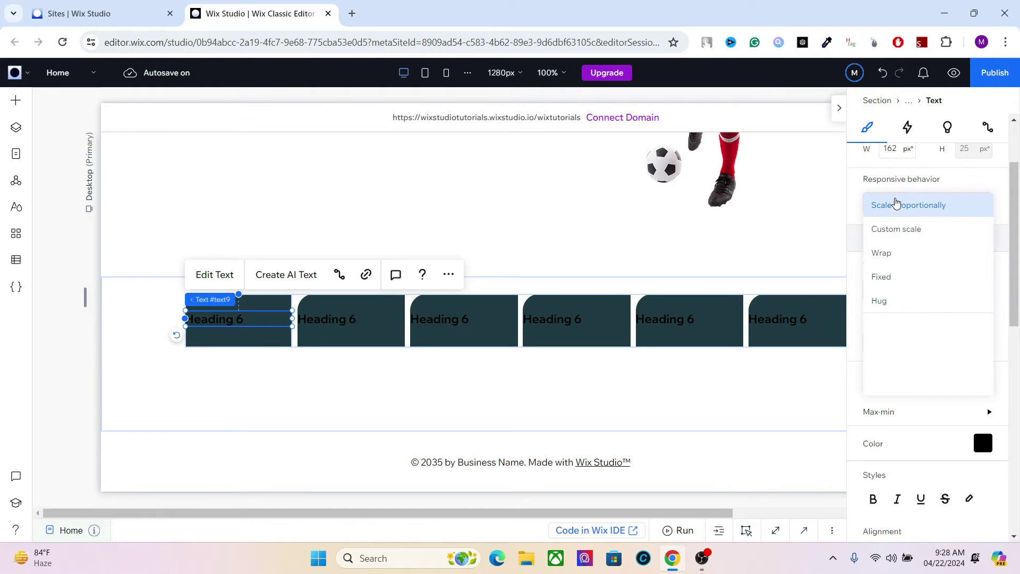
left_click(897, 260)
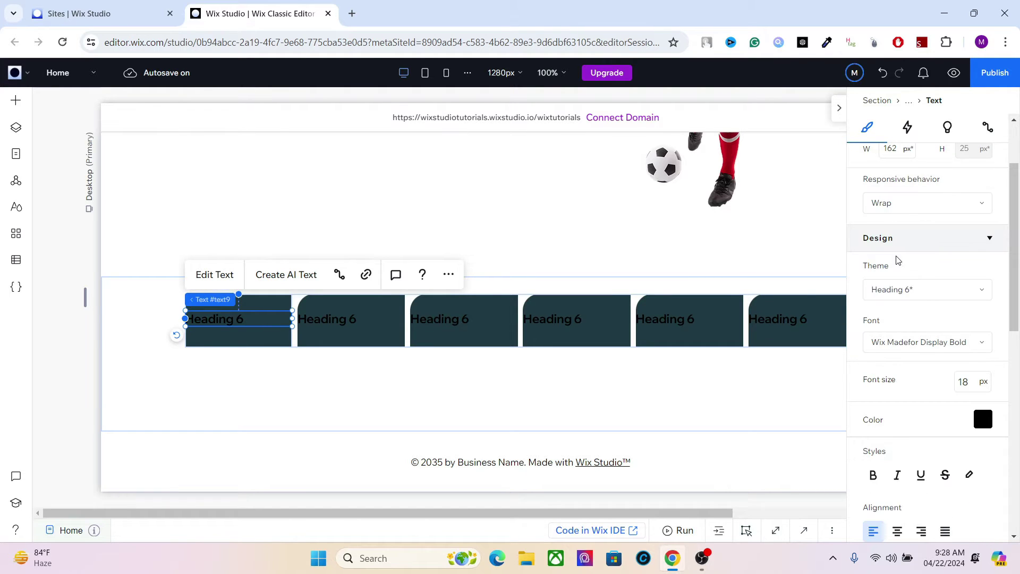
left_click_drag(1015, 304, 1009, 393)
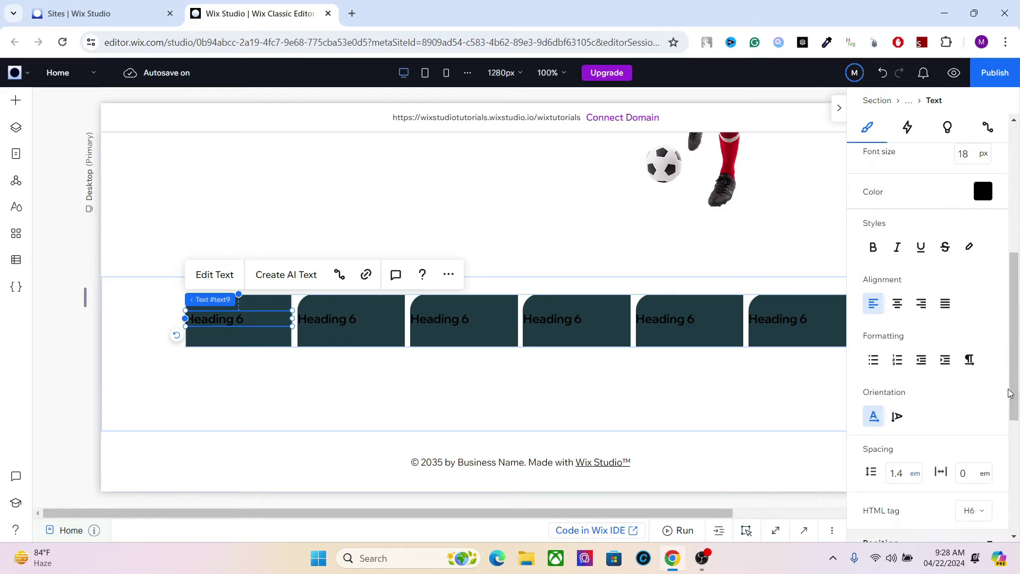
left_click(899, 306)
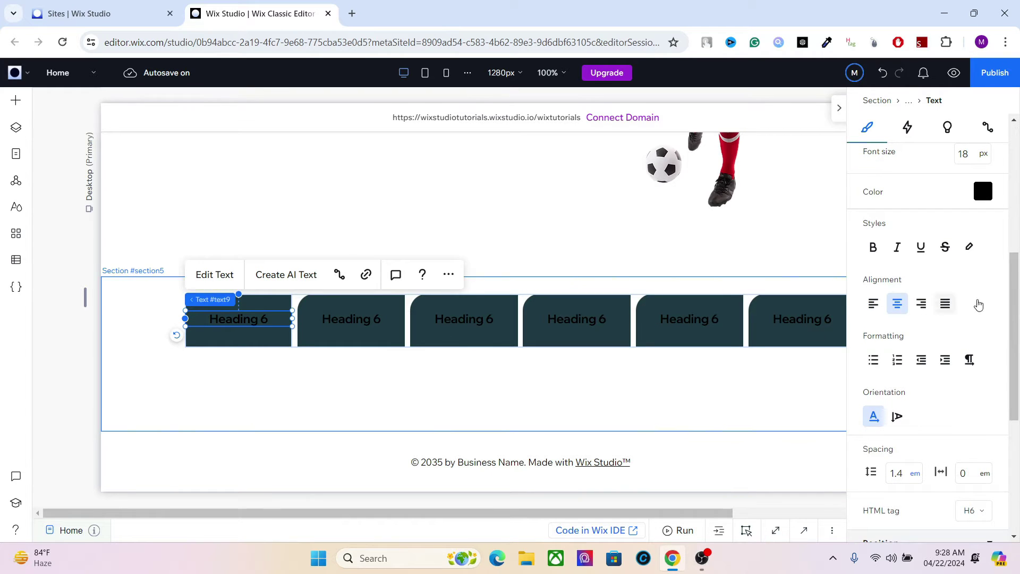
Step: Colour the heading light grey and nudge it slightly lower in the card
left_click(983, 192)
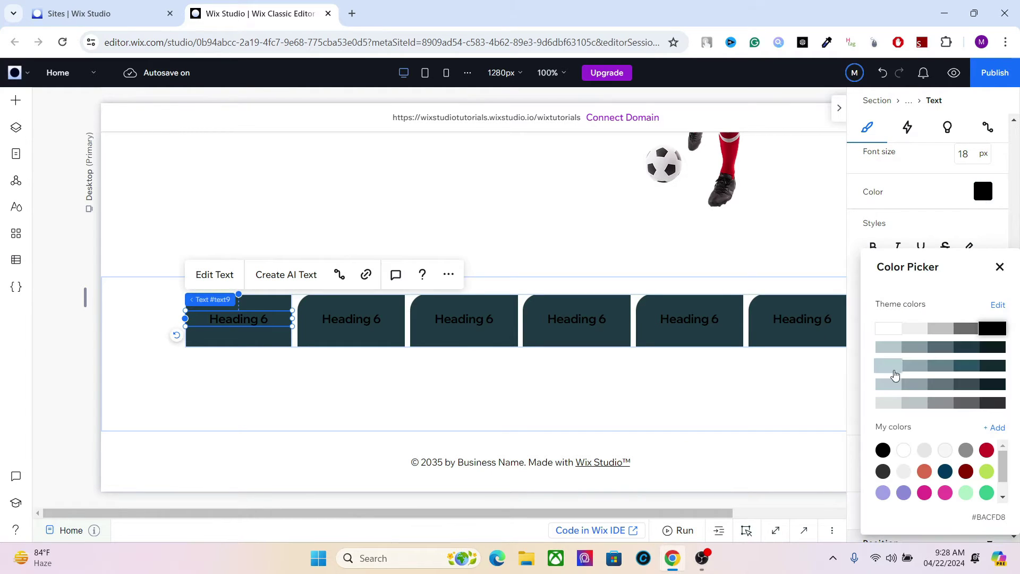
left_click(889, 405)
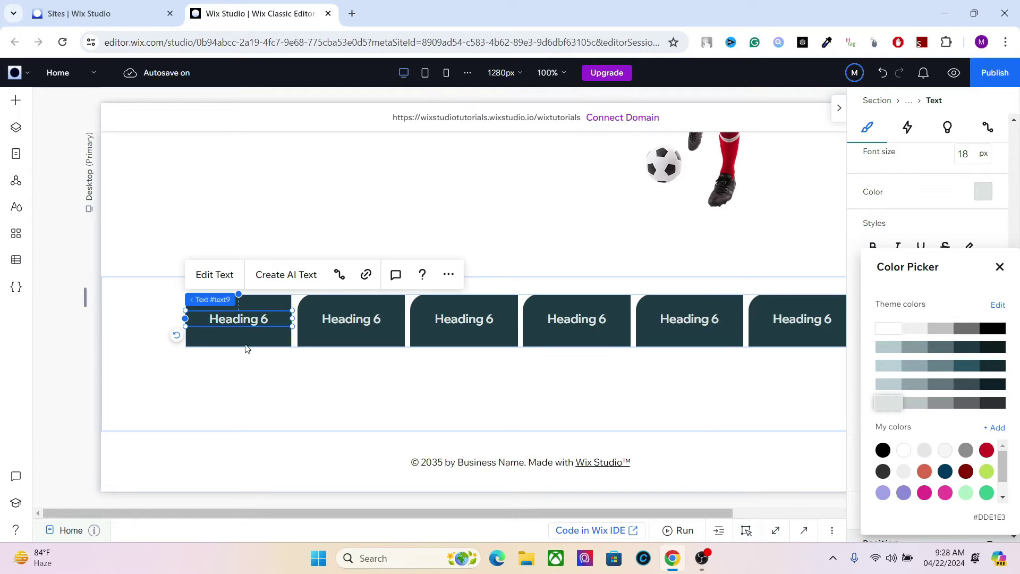
left_click(245, 319)
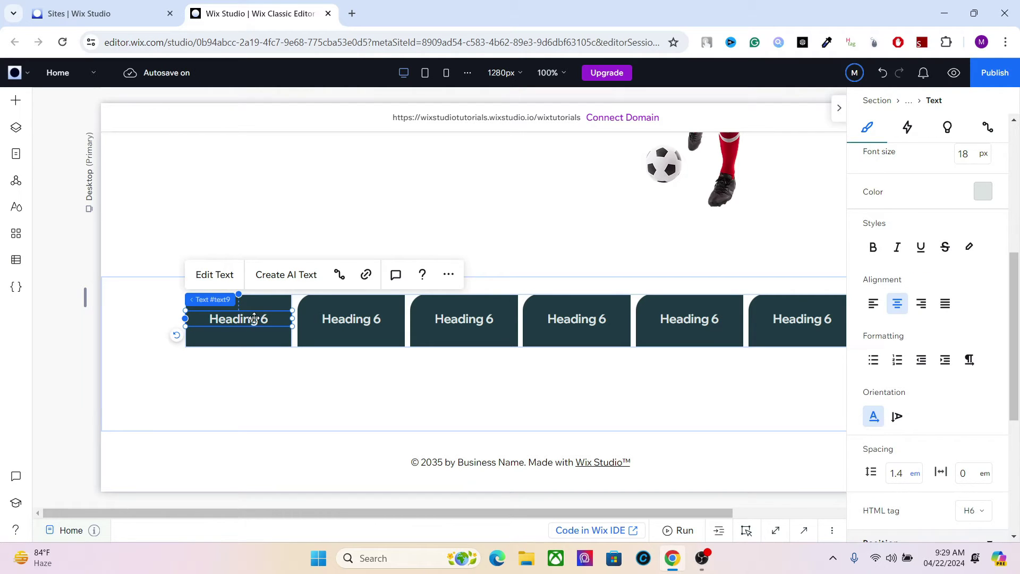
left_click_drag(245, 319, 252, 322)
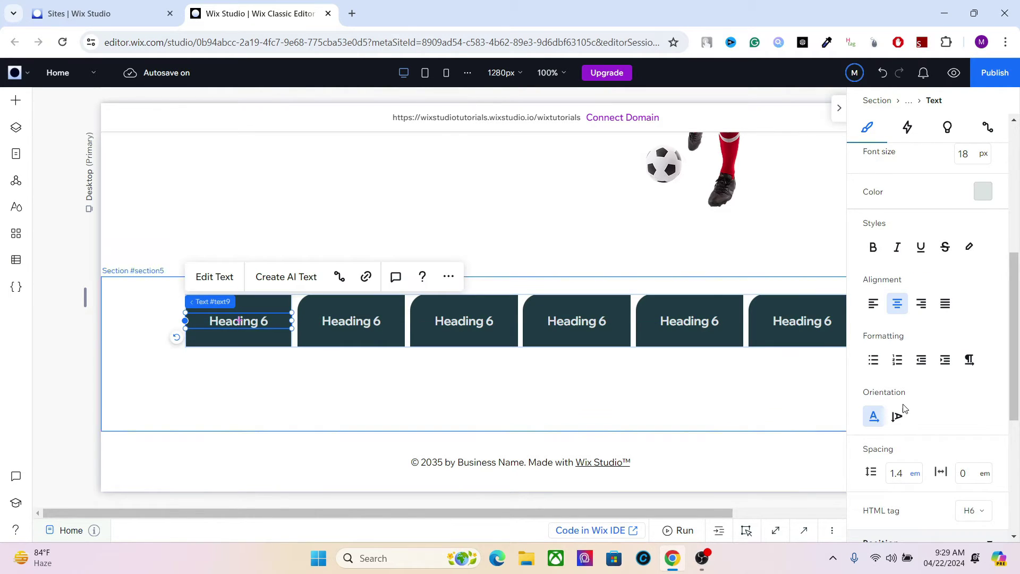
Step: Set the heading's HTML tag to H3, then undo the last change
scroll(1014, 404, "down", 3)
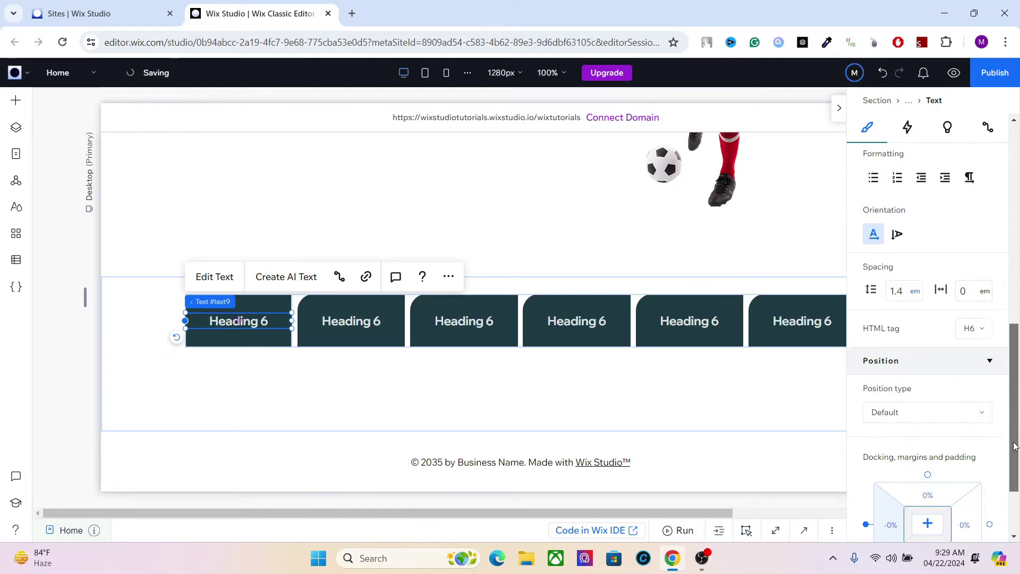
left_click(973, 331)
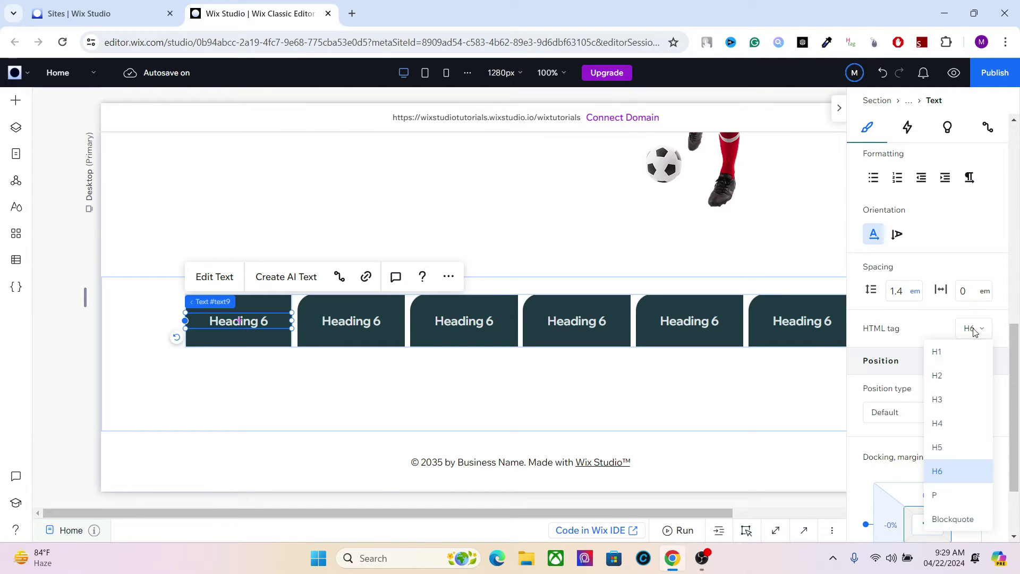
left_click(942, 402)
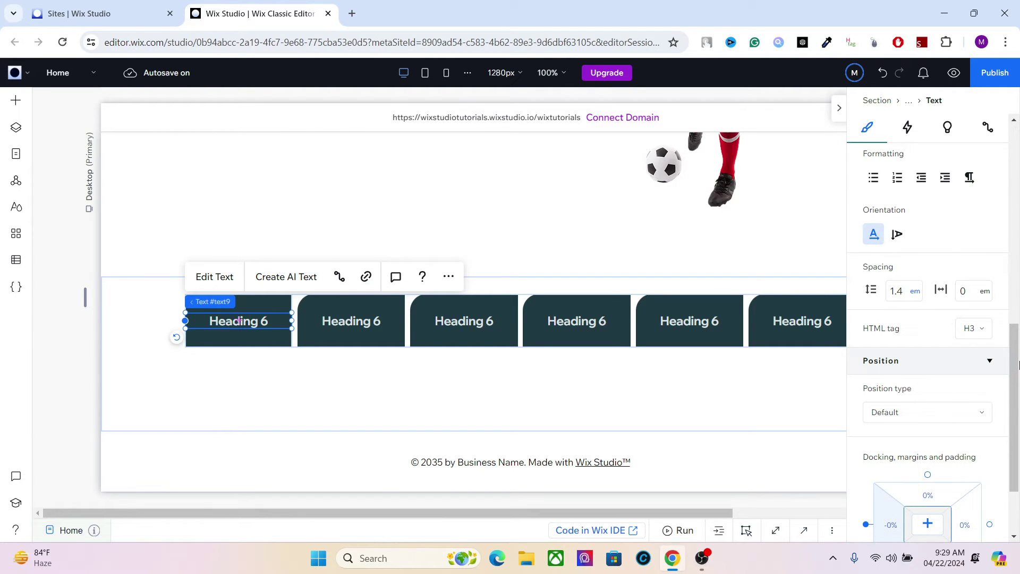
key("ctrl+z")
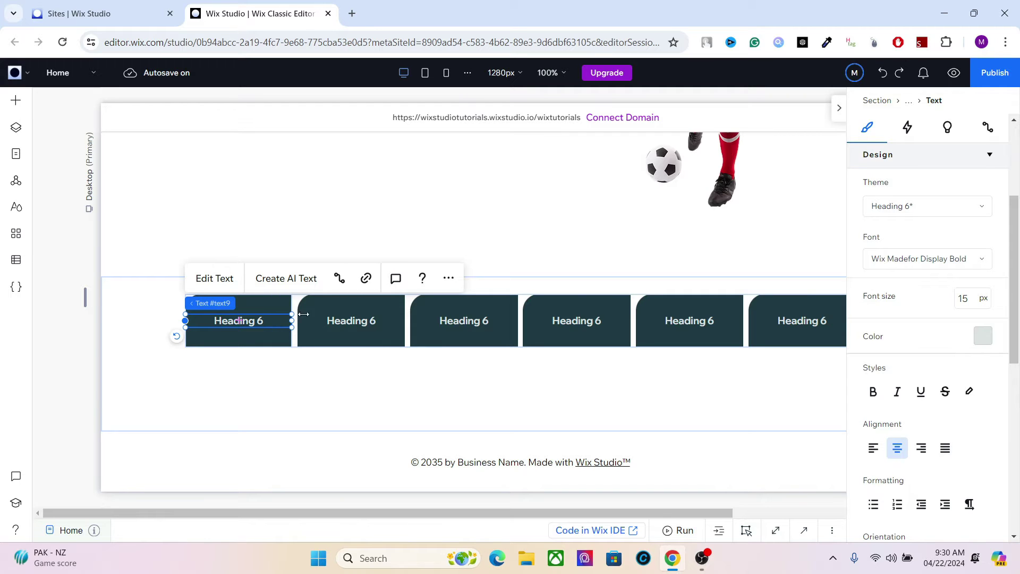
Step: Cancel the heading's link dialog, then narrow the heading text box to 129 px wide
left_click(366, 278)
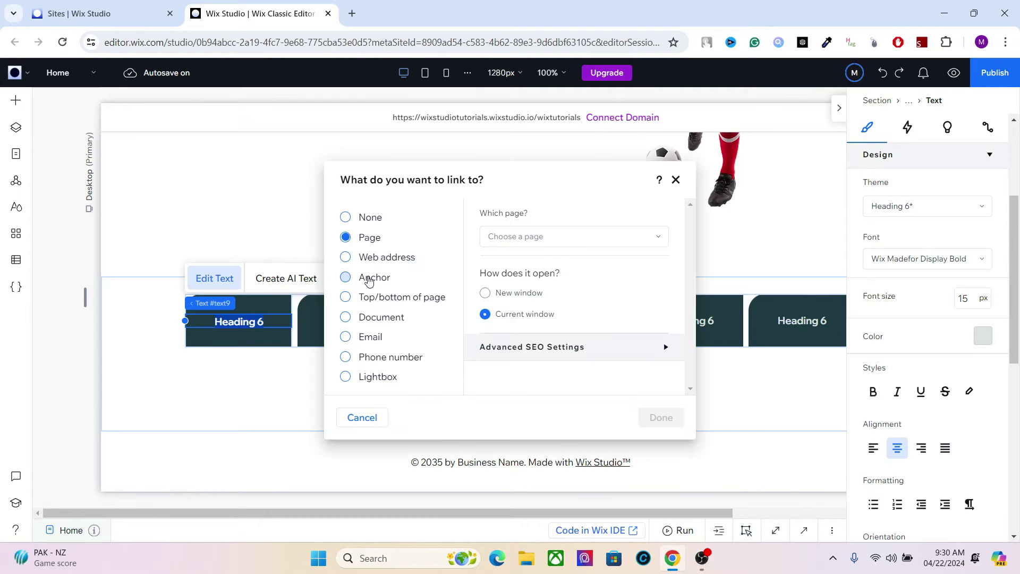
left_click(675, 177)
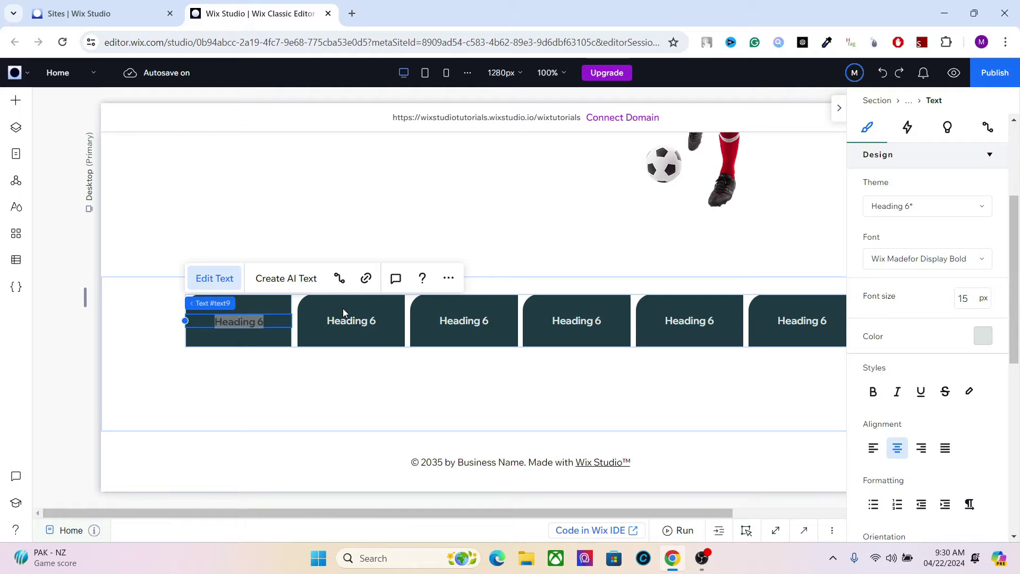
left_click(270, 331)
left_click(248, 323)
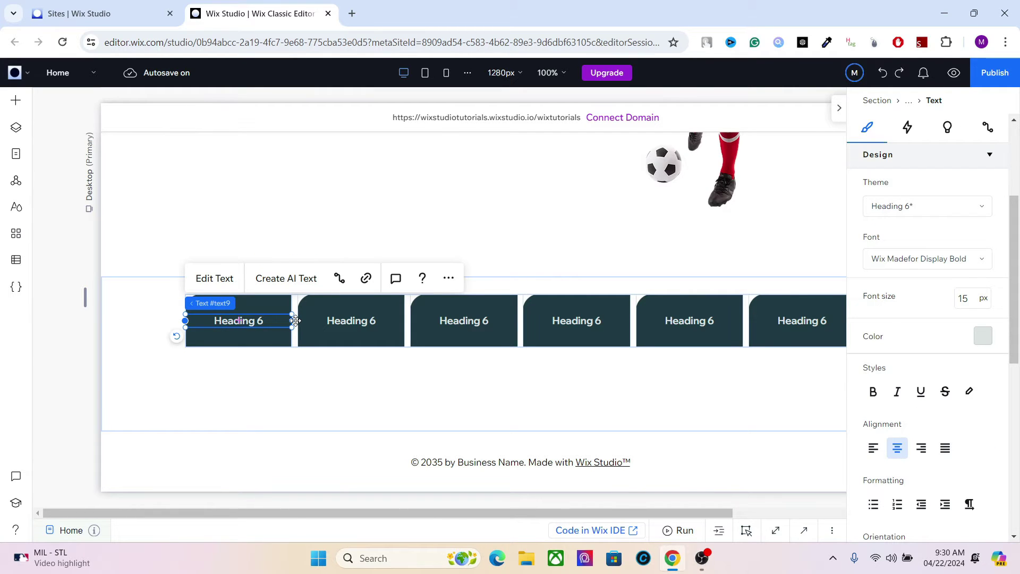
left_click(268, 336)
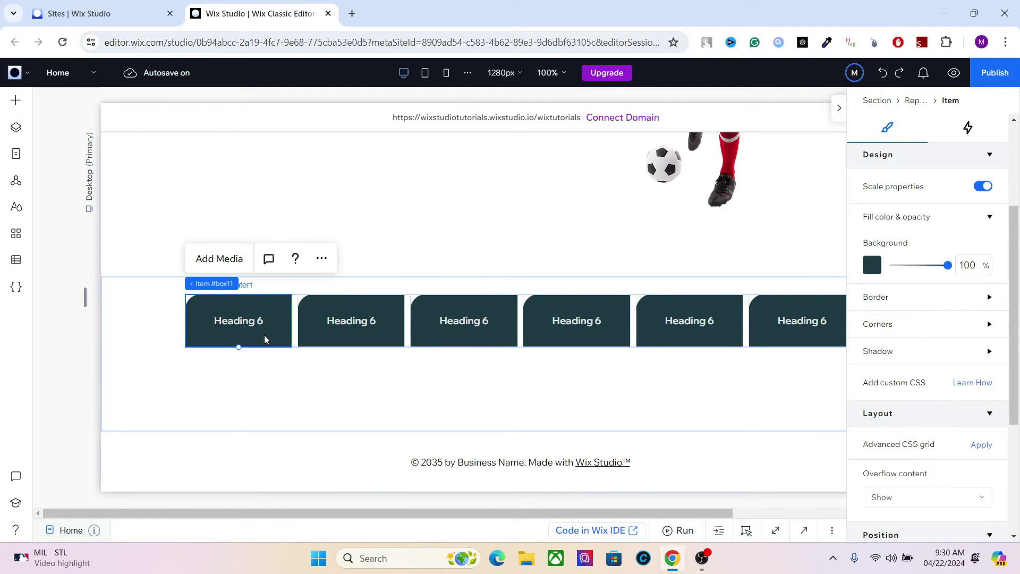
left_click(271, 316)
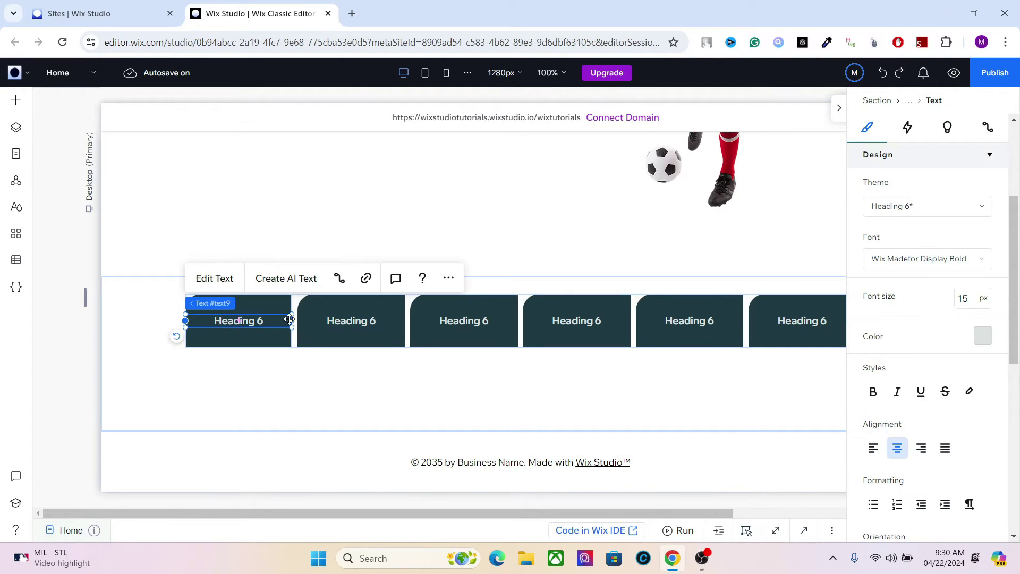
left_click_drag(291, 319, 270, 320)
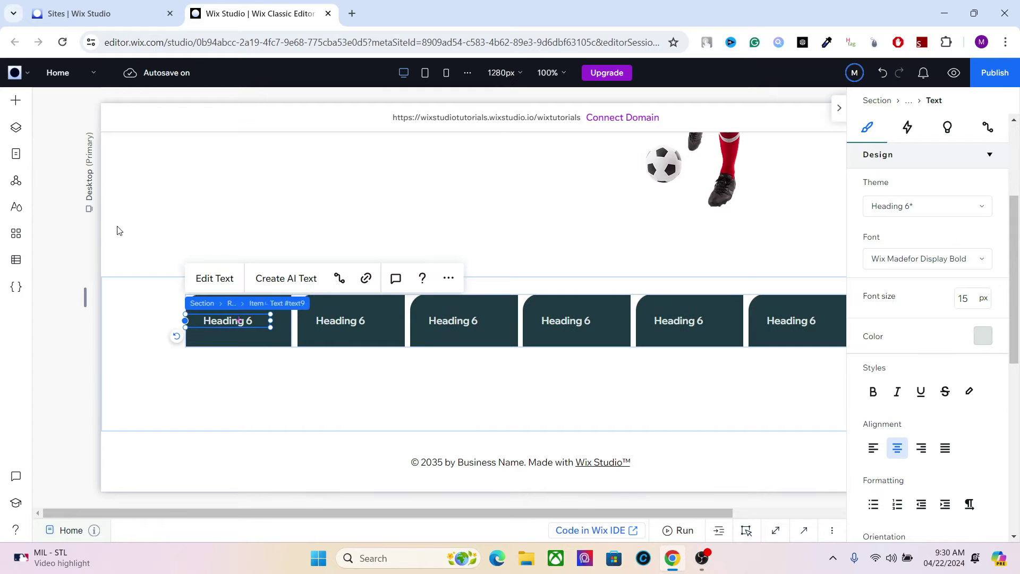
Step: Add the Abstract Arrow vector art from Decorative > More Arrows to the page
left_click(15, 104)
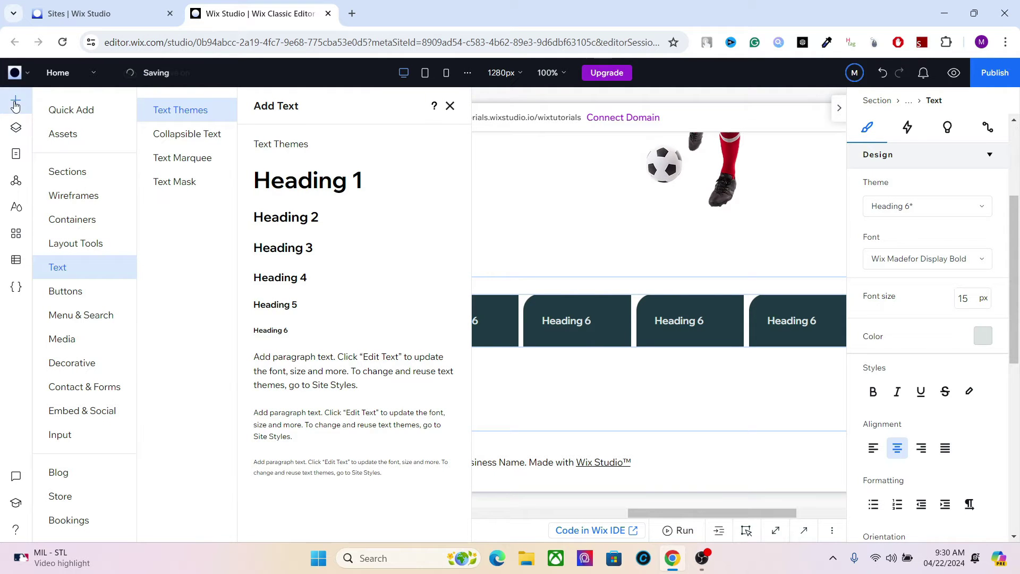
left_click(91, 369)
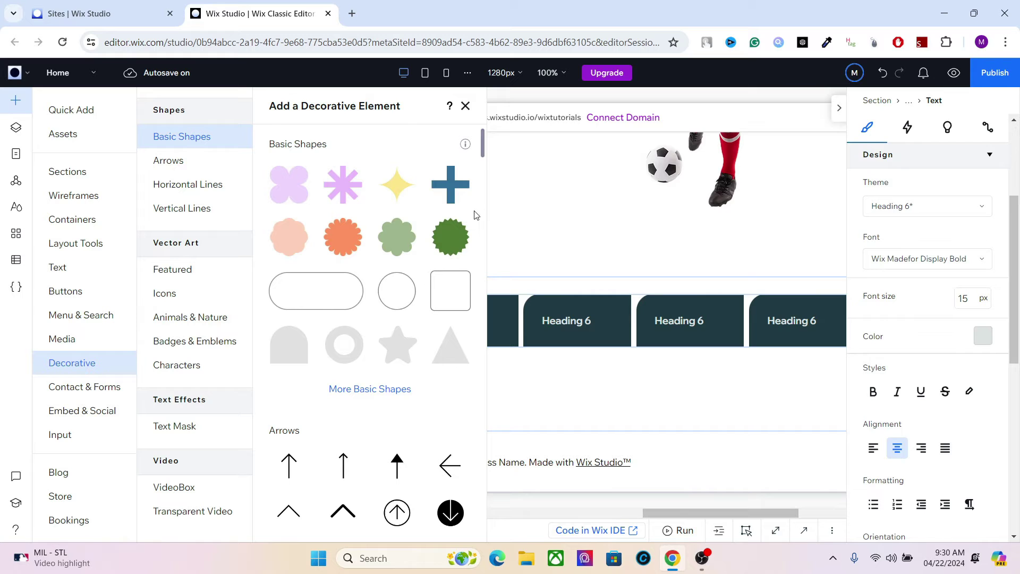
scroll(482, 157, "down", 4)
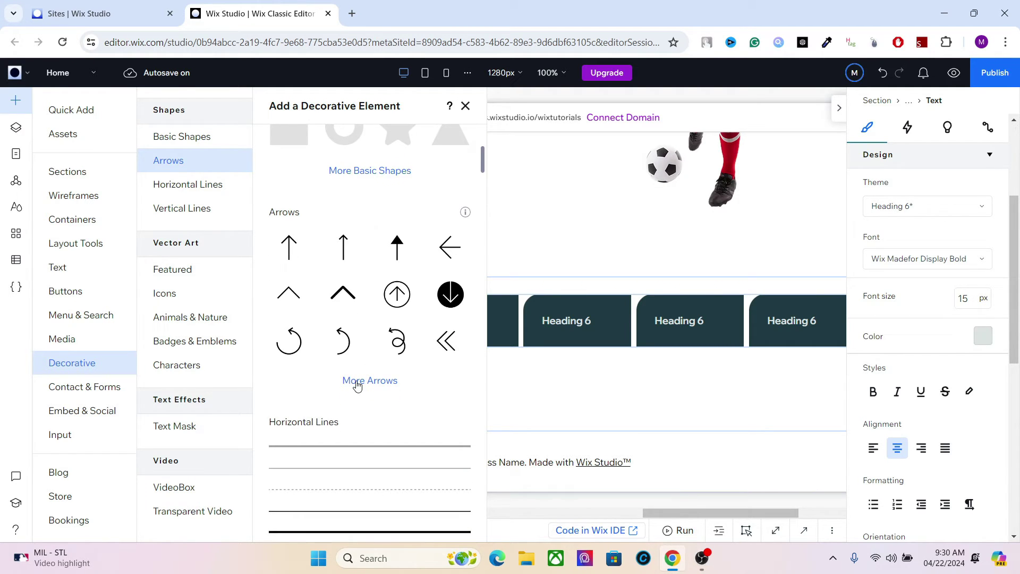
left_click(358, 382)
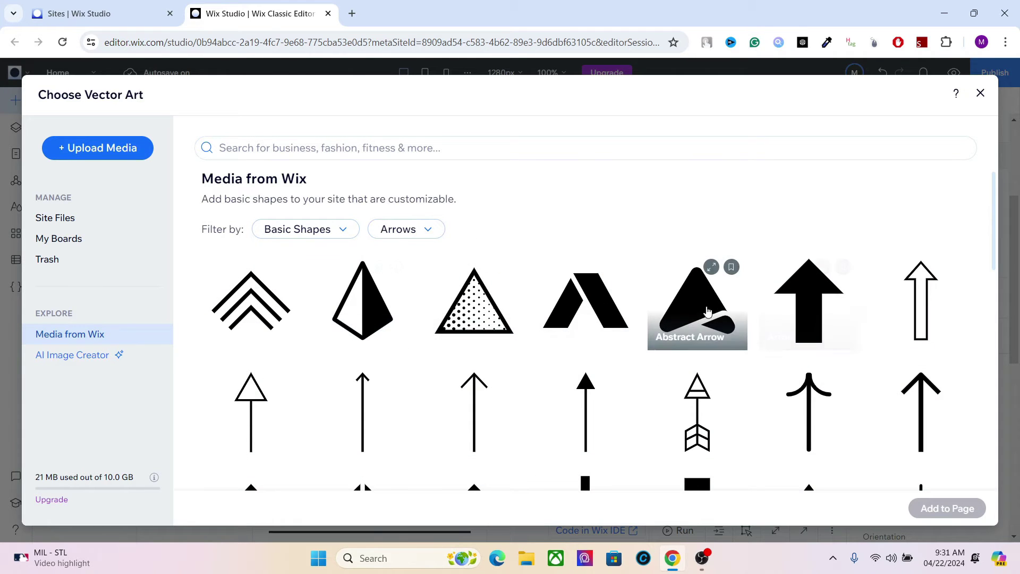
left_click(697, 300)
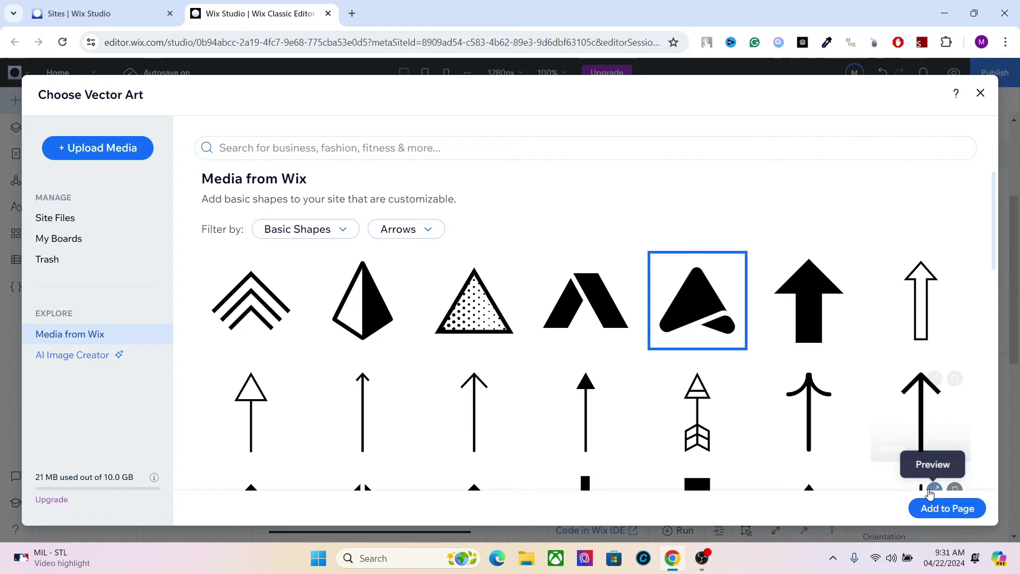
left_click(931, 507)
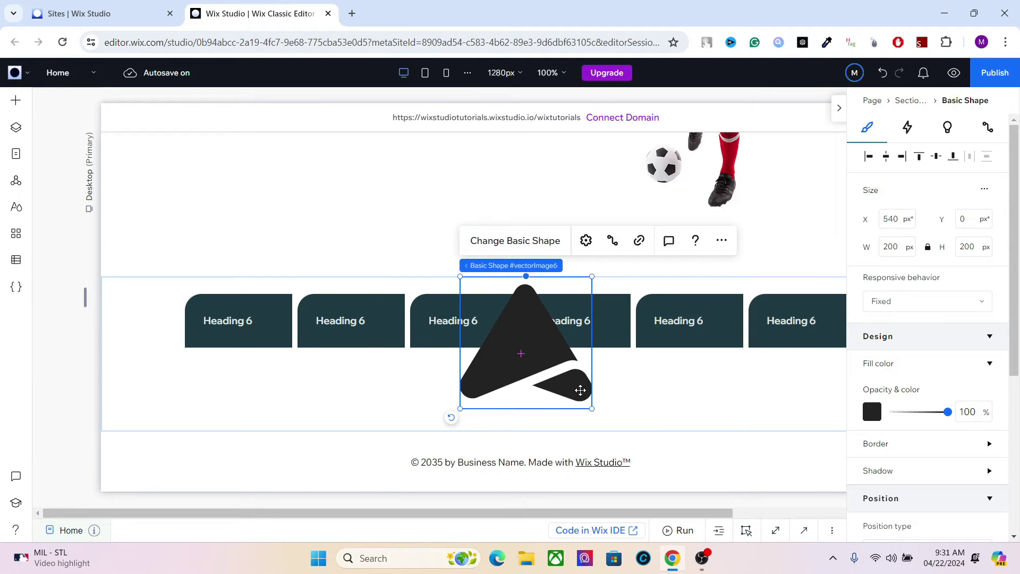
Step: Resize the arrow to 21 × 21 px and place it beside the first card's heading
left_click_drag(591, 409, 283, 323)
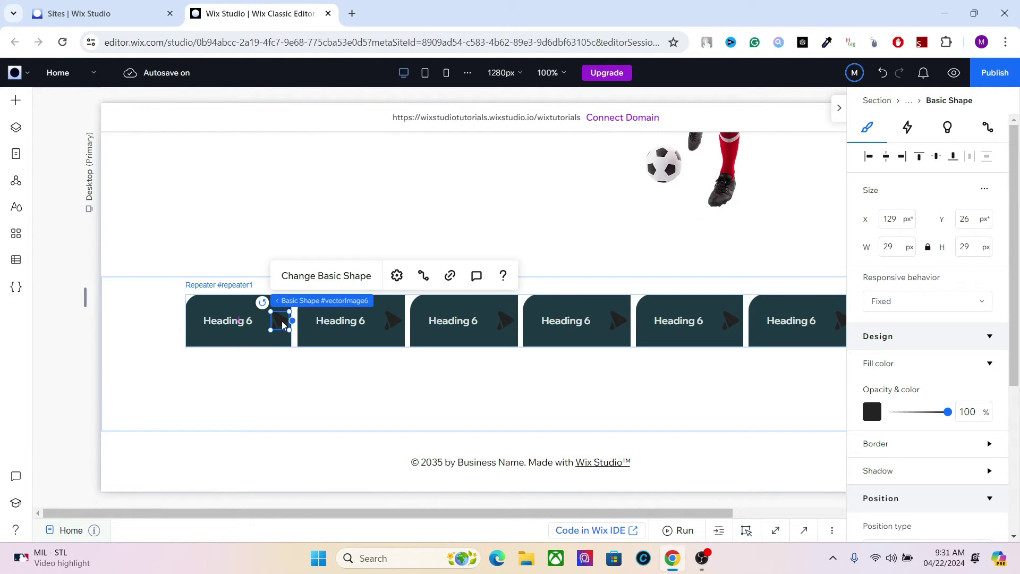
left_click(240, 322)
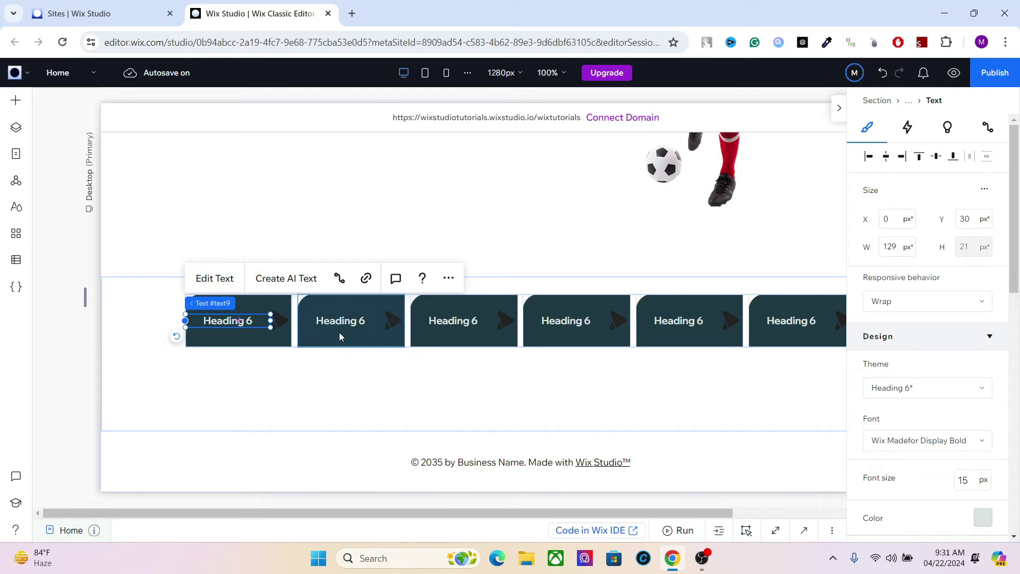
left_click(276, 321)
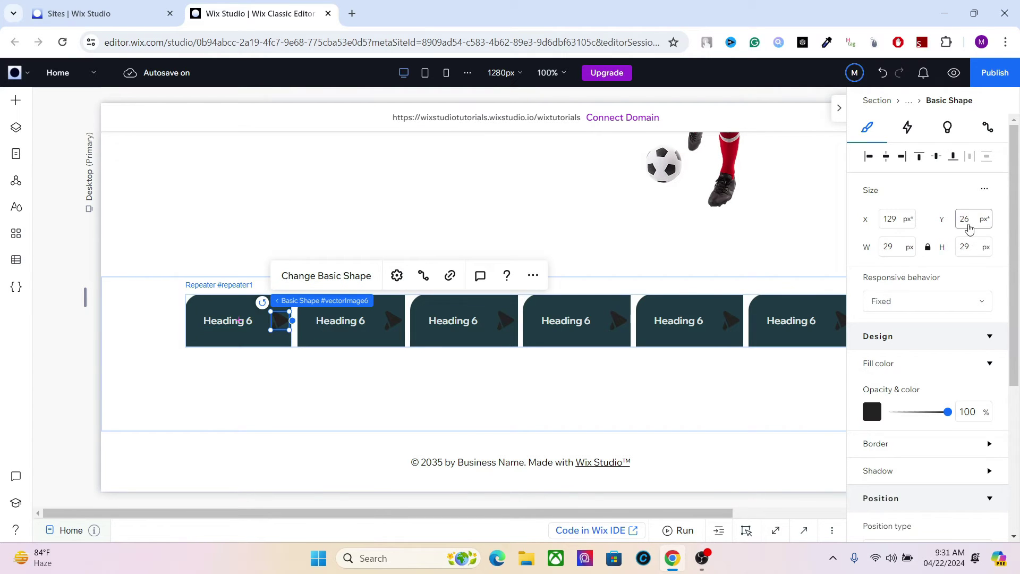
left_click(966, 242)
type("21")
key("Return")
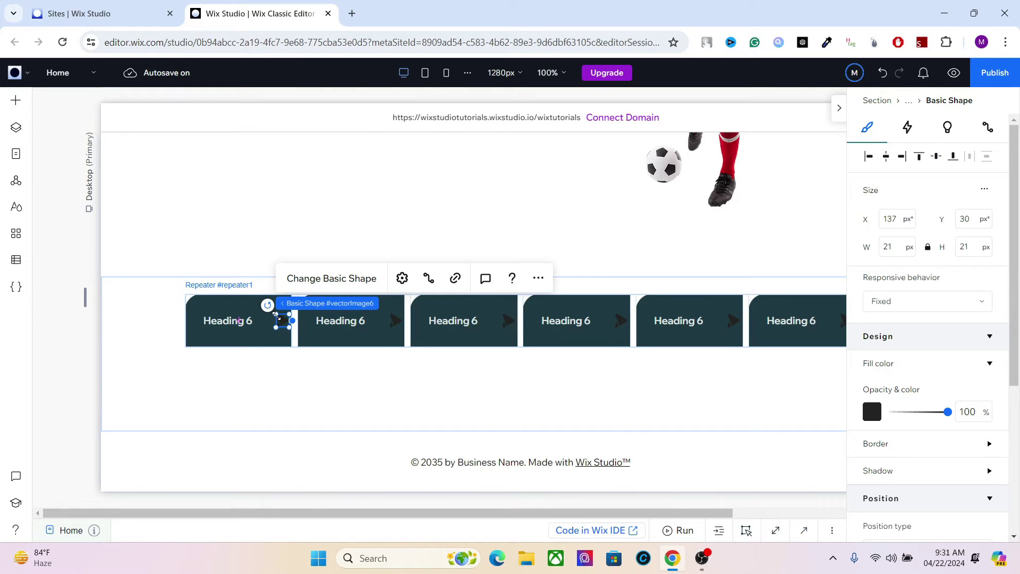
left_click_drag(282, 321, 276, 321)
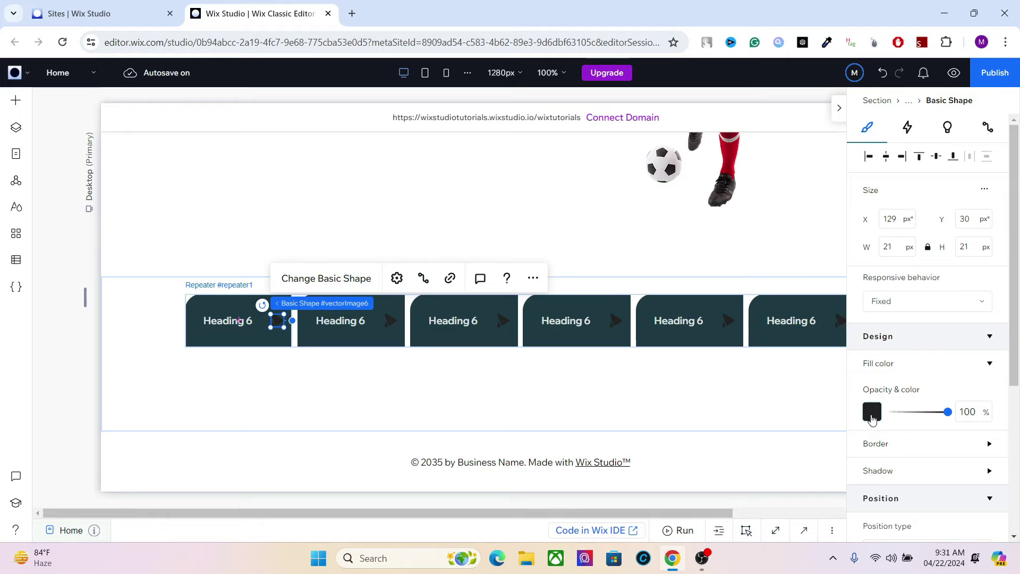
Step: Fill the arrow light grey (#DDE1E3) and stack it with the heading text
left_click(872, 411)
left_click(823, 414)
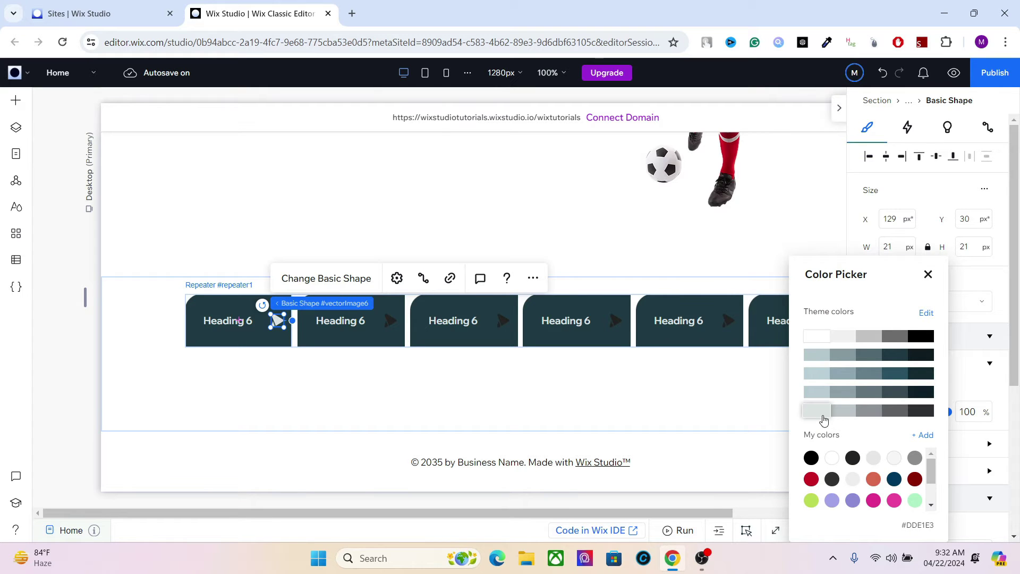
left_click(928, 274)
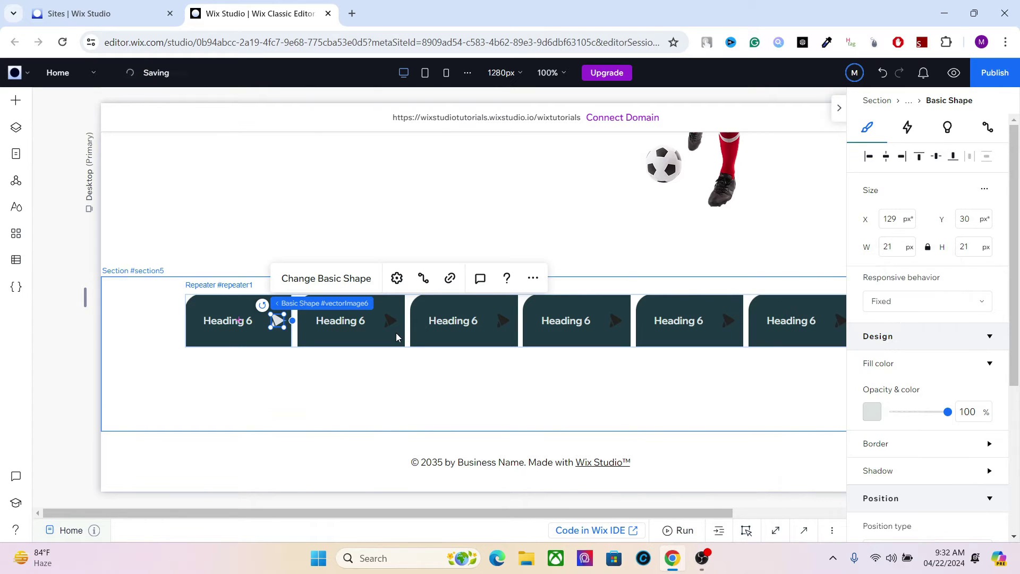
left_click(246, 315)
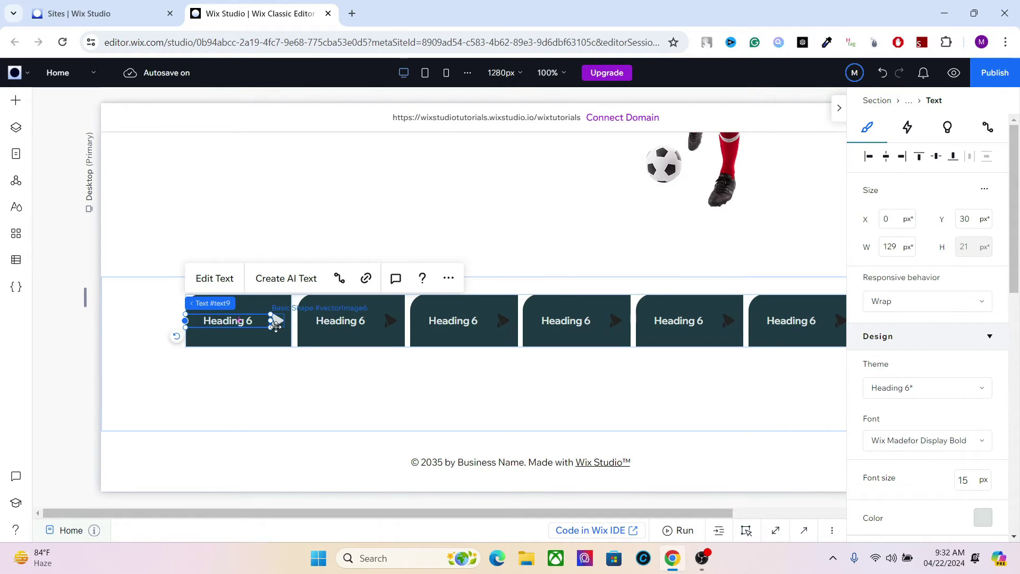
left_click(276, 323)
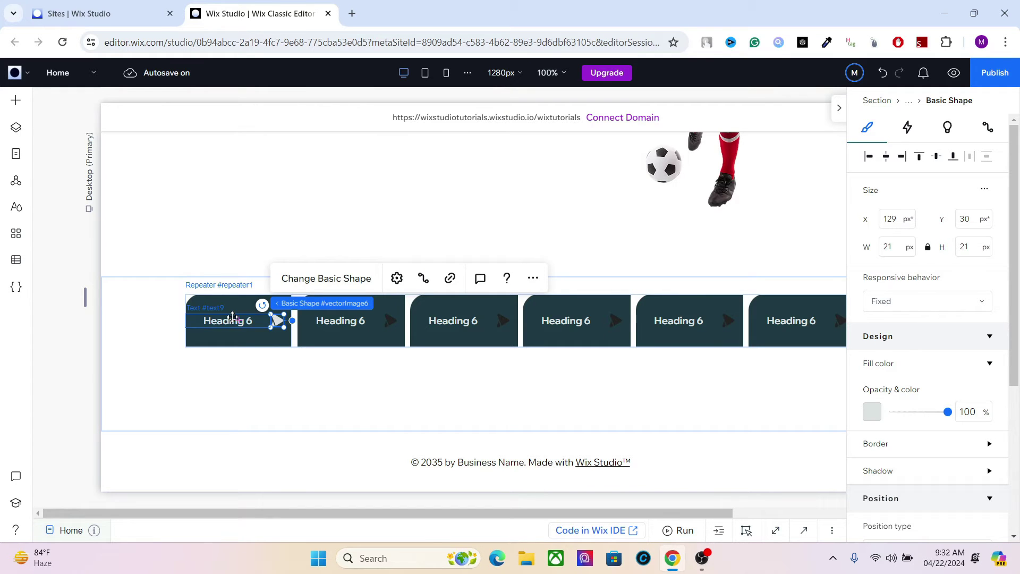
left_click(231, 319, "shift")
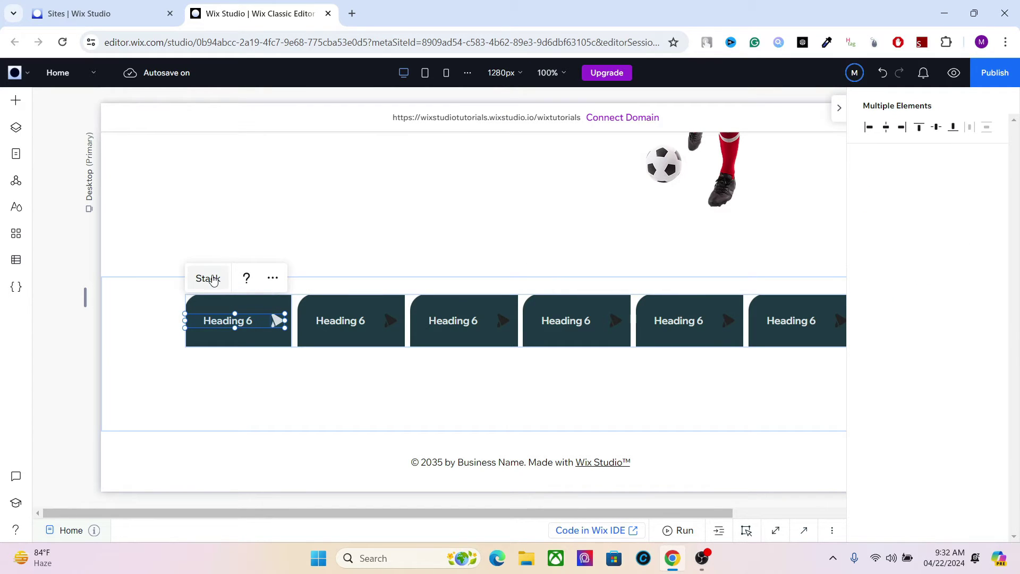
left_click(654, 321)
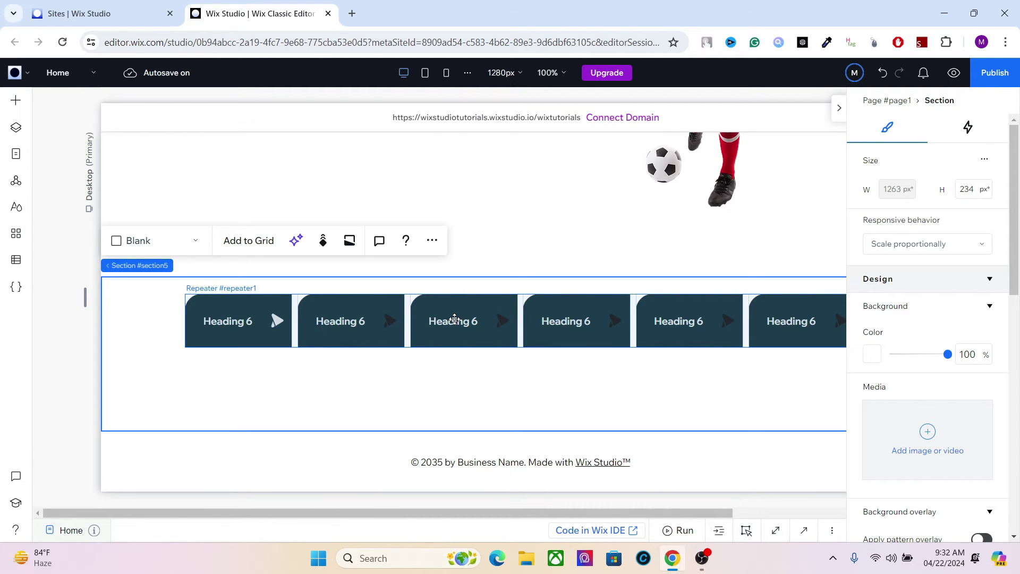
Step: Select the first card item in the repeater
mouse_move(477, 292)
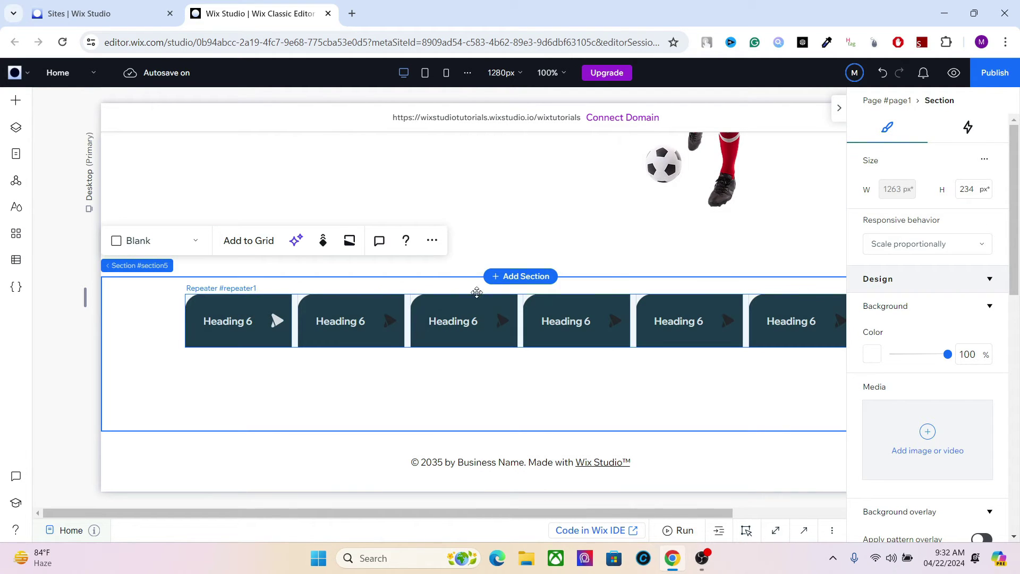
left_click(242, 319)
left_click(242, 319)
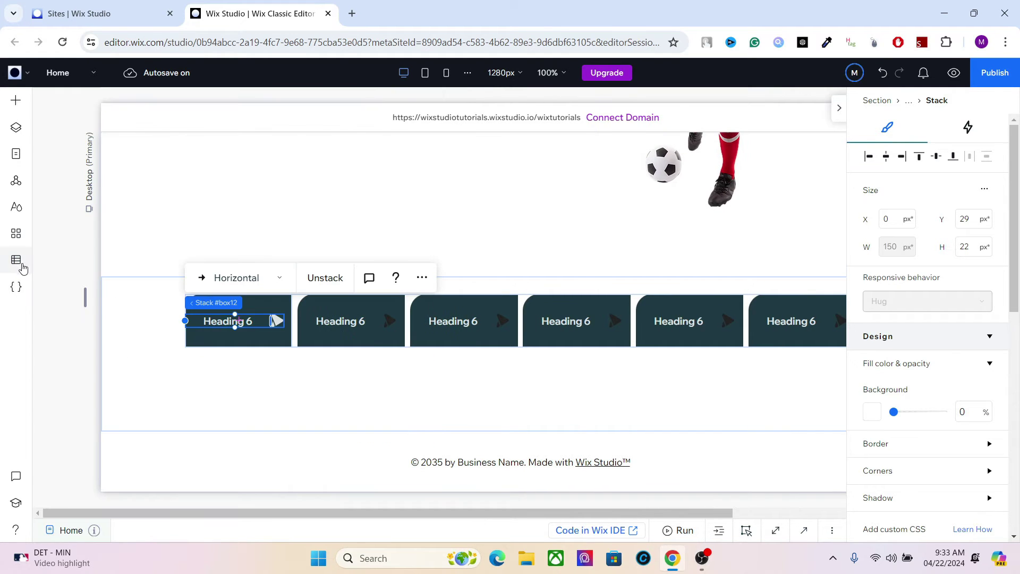
Step: Open Wix App Collections and scroll the list down to the Stores collections
mouse_move(16, 259)
left_click(125, 163)
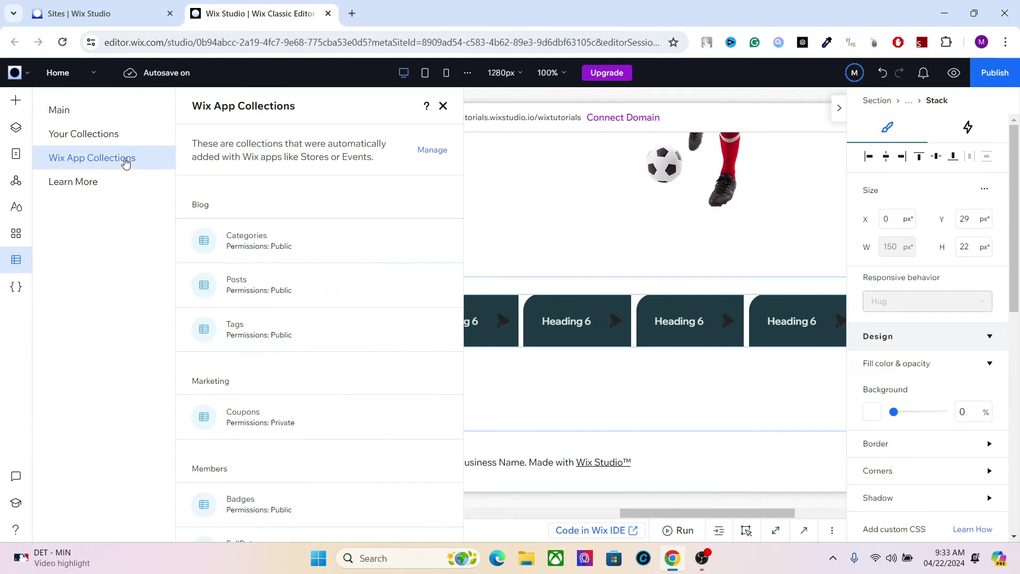
left_click_drag(460, 202, 444, 375)
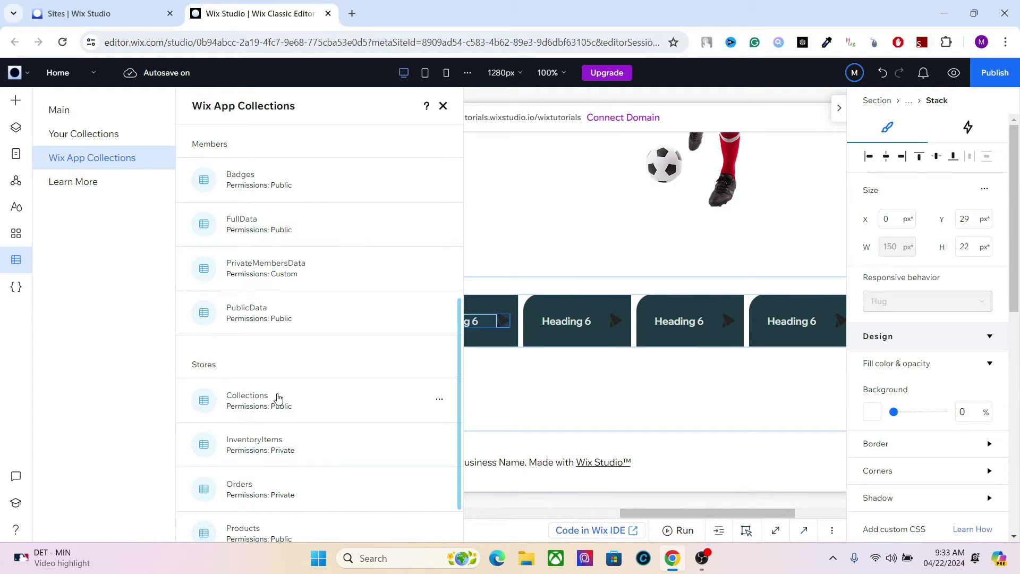
Step: Create a Stores/Collections dataset from the heading's data connection settings
left_click(442, 106)
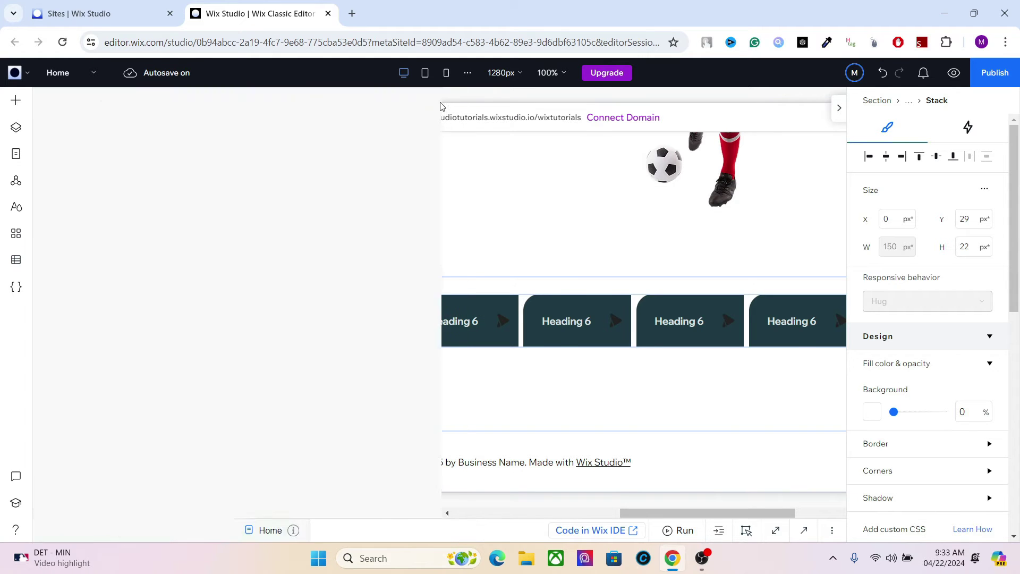
left_click(240, 320)
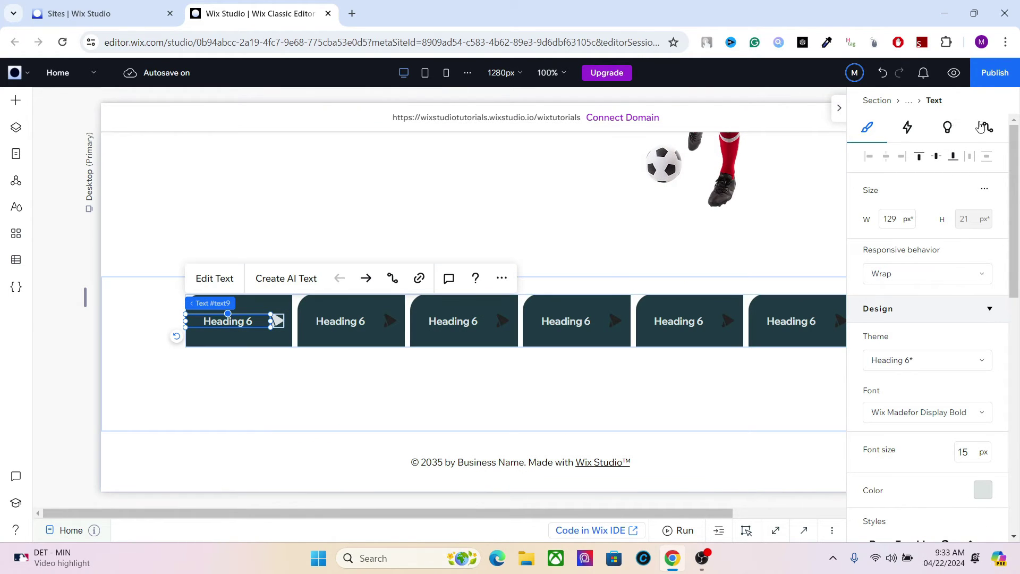
left_click(986, 128)
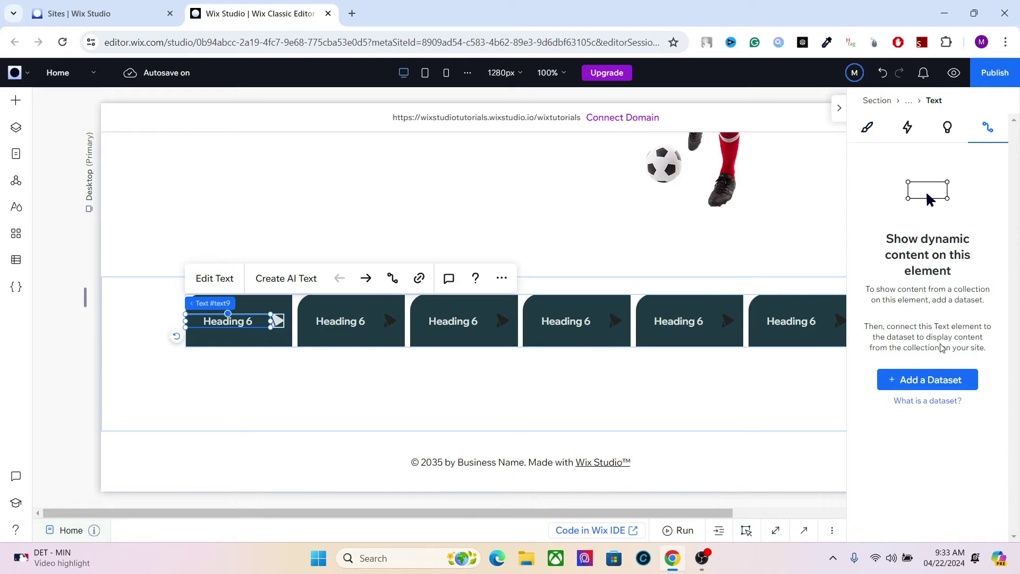
left_click(890, 380)
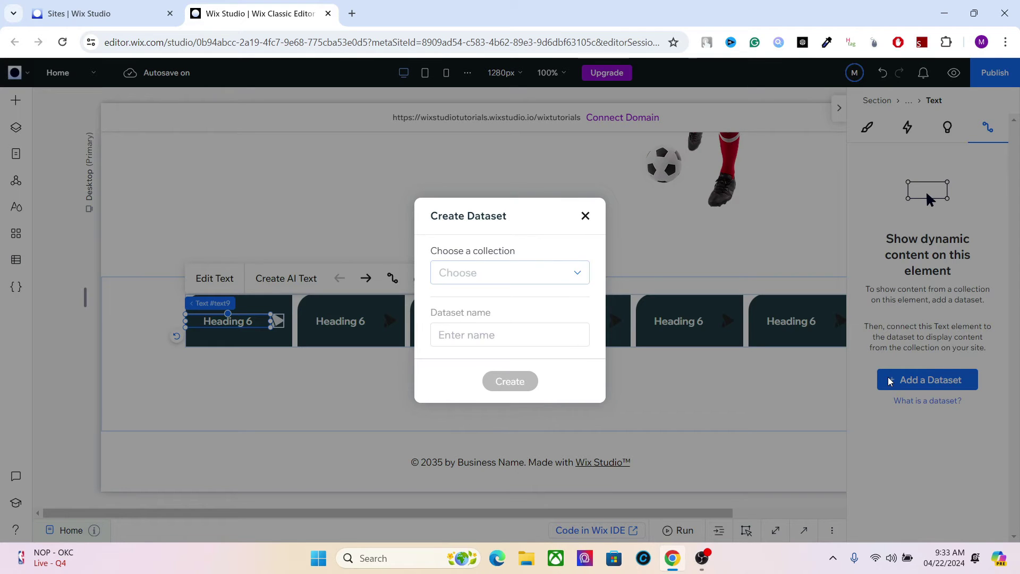
left_click(511, 281)
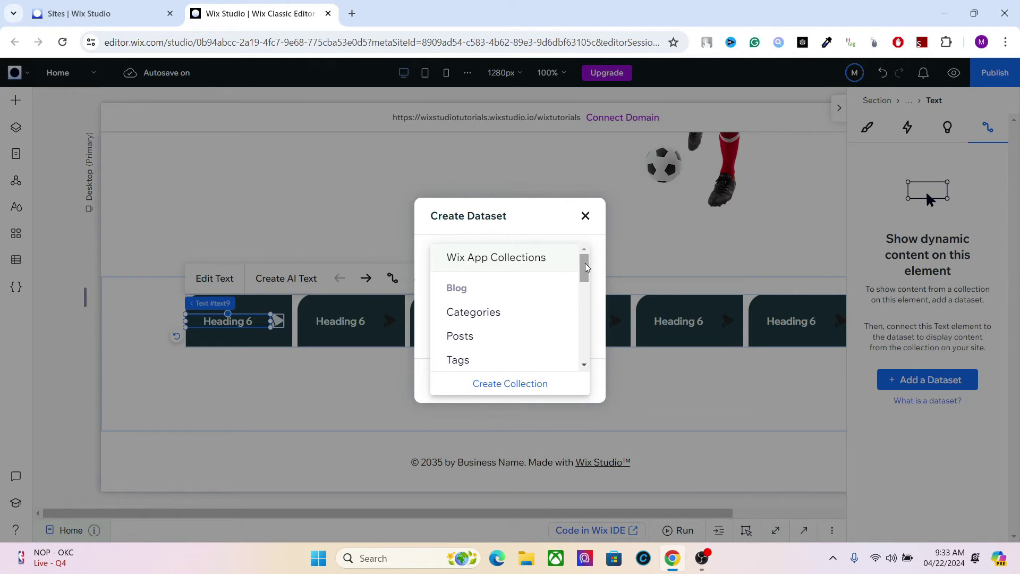
left_click_drag(586, 267, 566, 342)
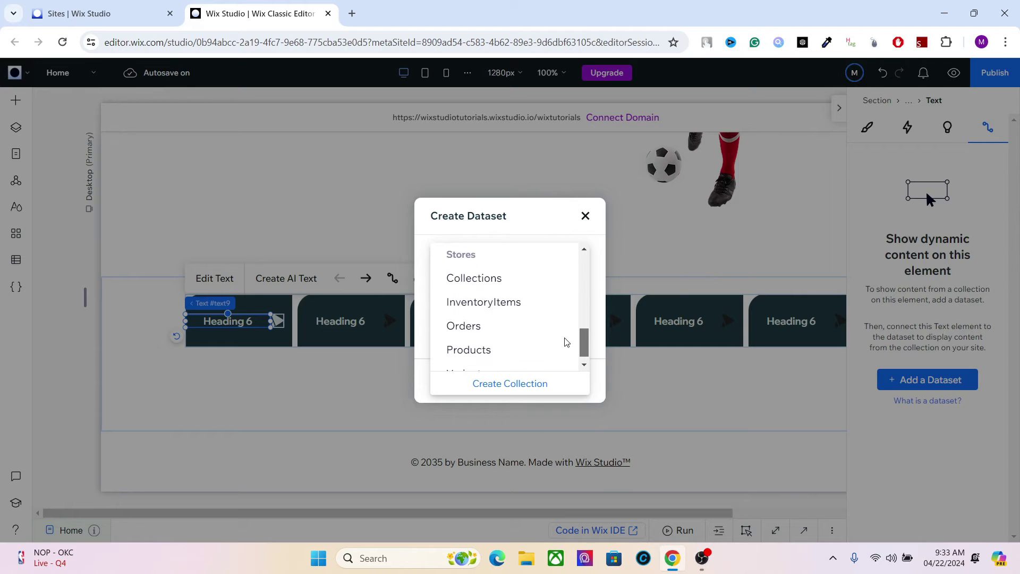
left_click(495, 292)
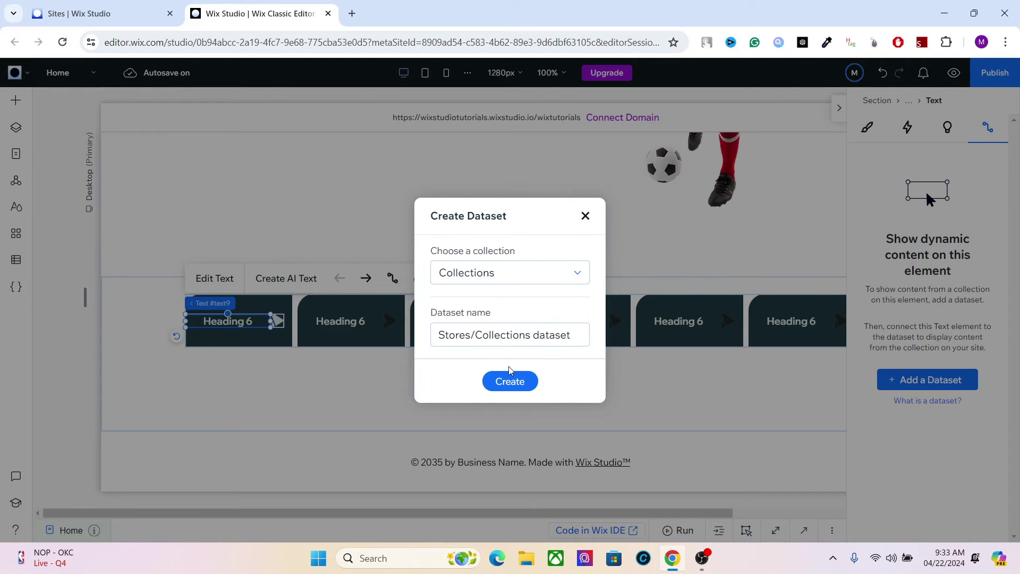
left_click(509, 382)
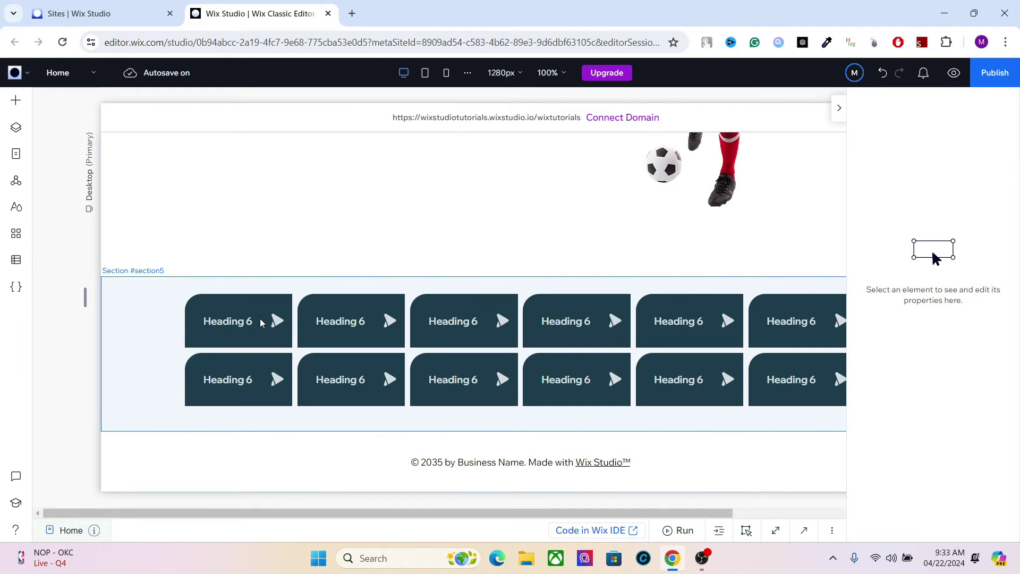
Step: Bind the card heading text to the Stores/Collections dataset's Name field
left_click(245, 326)
left_click(245, 326)
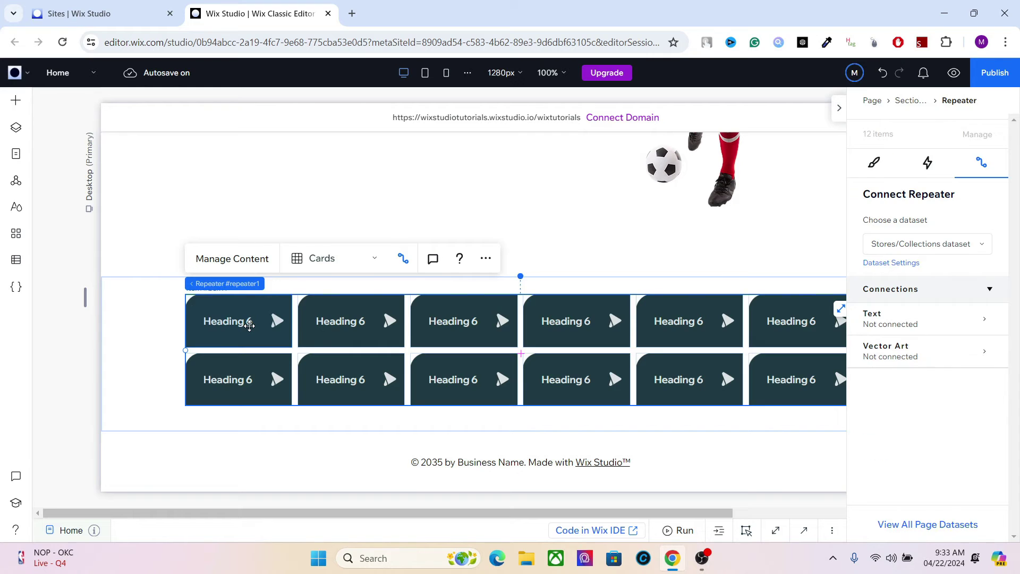
left_click(232, 324)
left_click(232, 323)
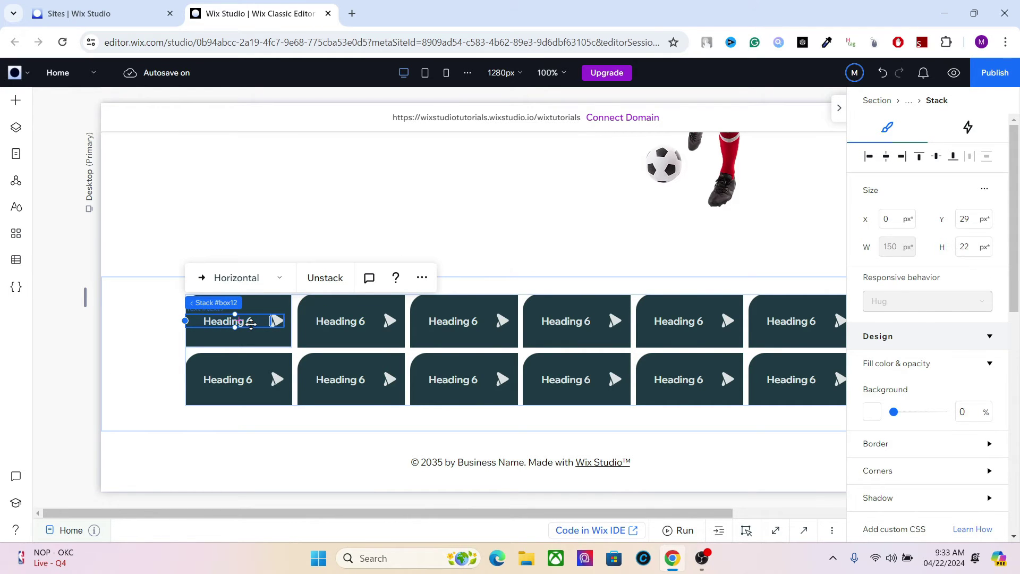
left_click(228, 321)
left_click(927, 330)
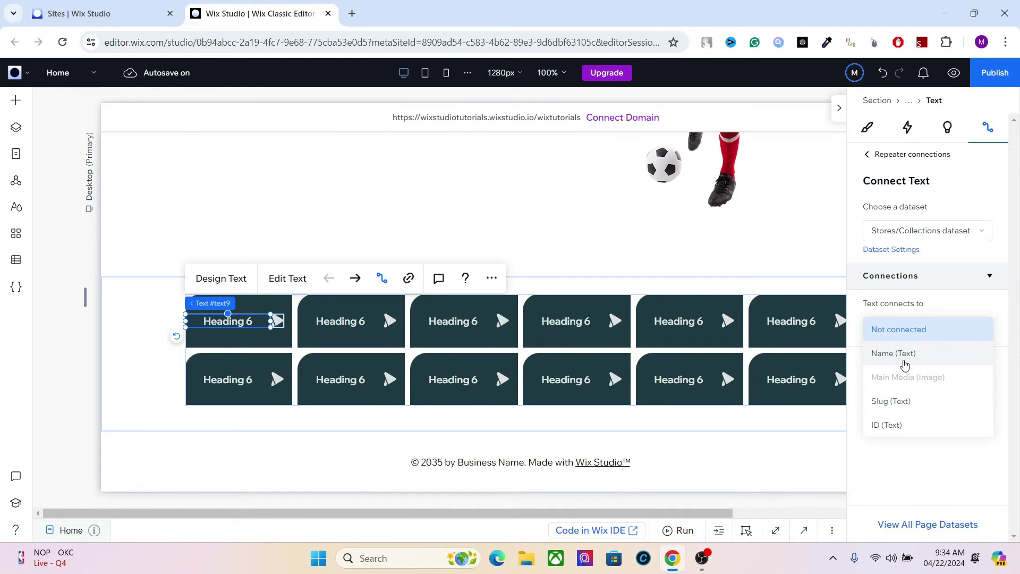
left_click(903, 358)
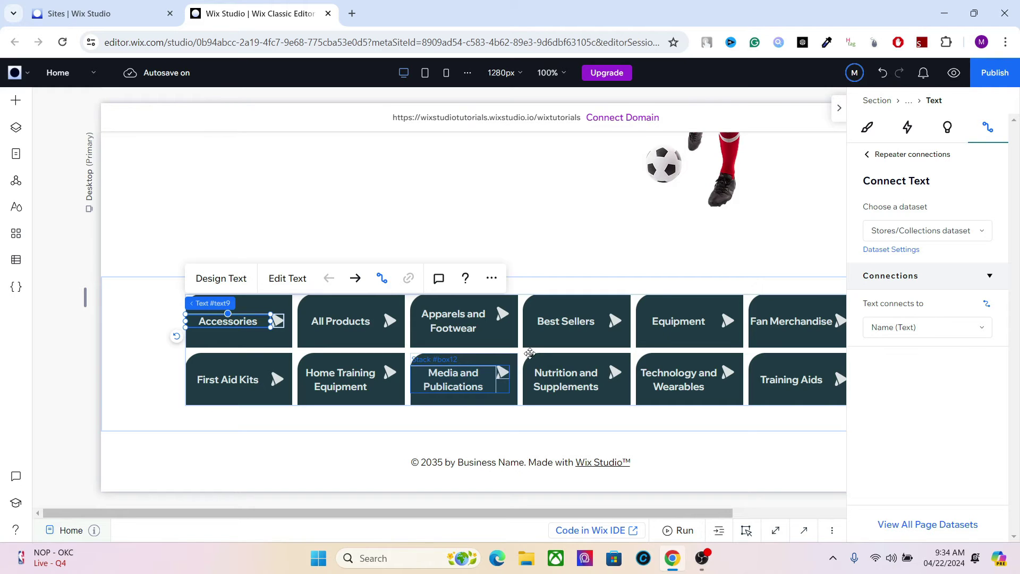
Step: Center the Media and Publications card's arrow vertically beside its category name
left_click(868, 132)
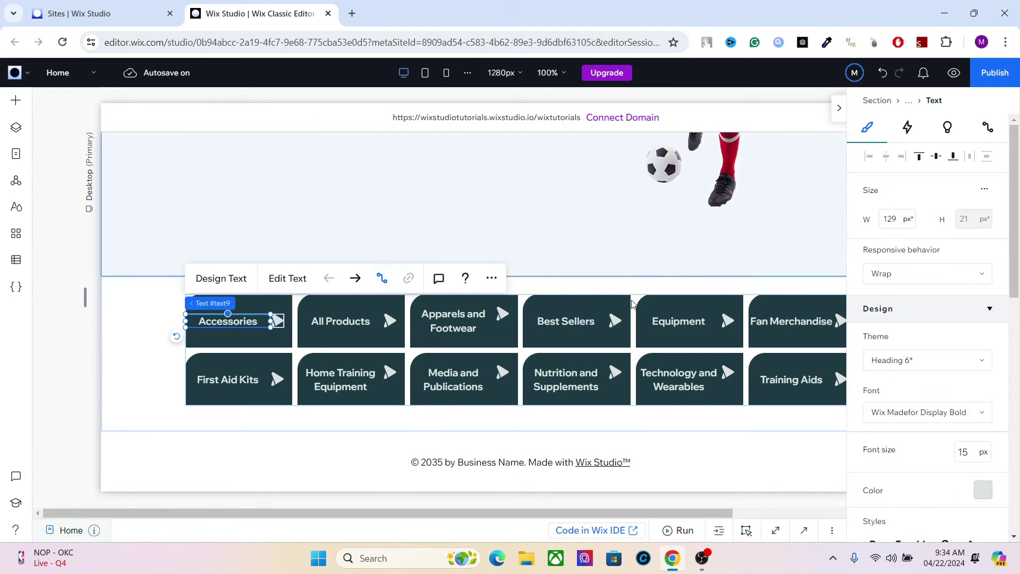
left_click(460, 381)
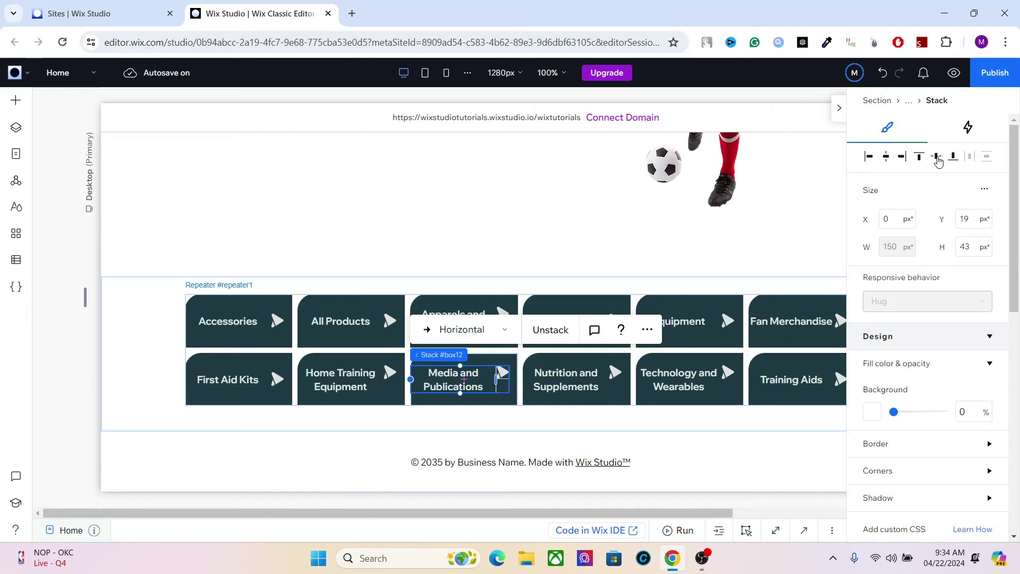
left_click(500, 372)
left_click(933, 155)
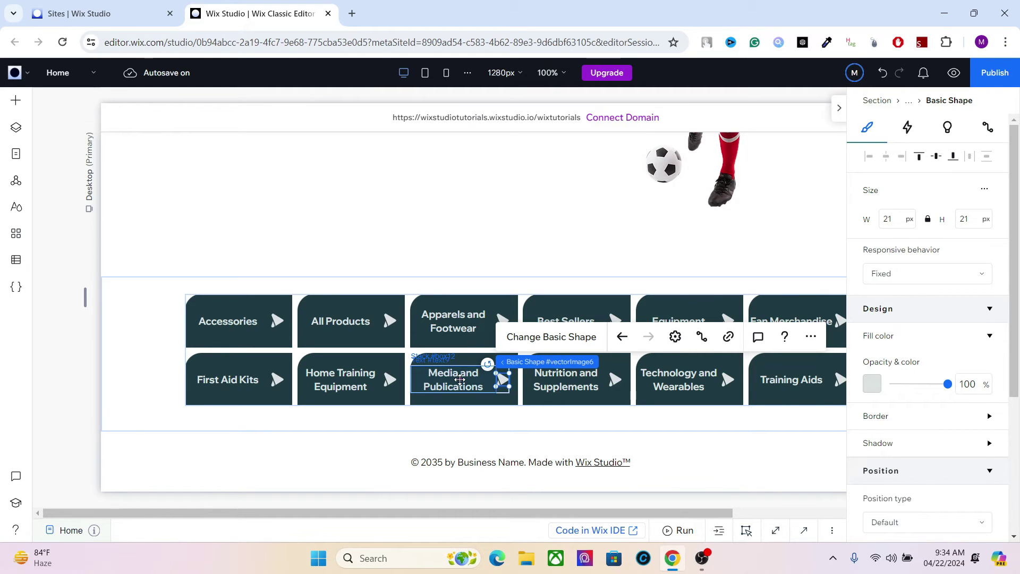
left_click(691, 379)
left_click(566, 321)
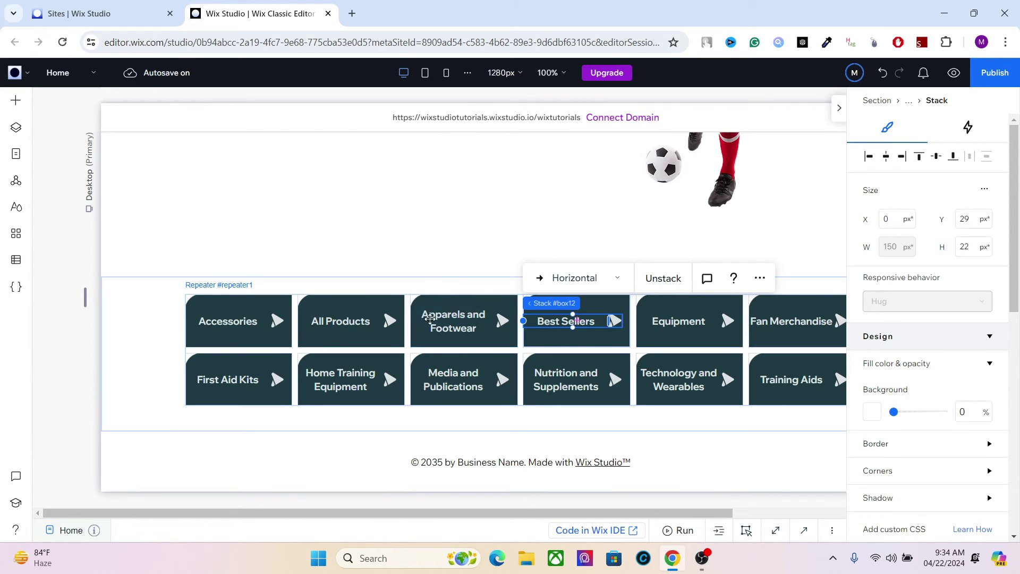
Step: Link the card arrow to the category's Page Url, opening in the current window
left_click(499, 320)
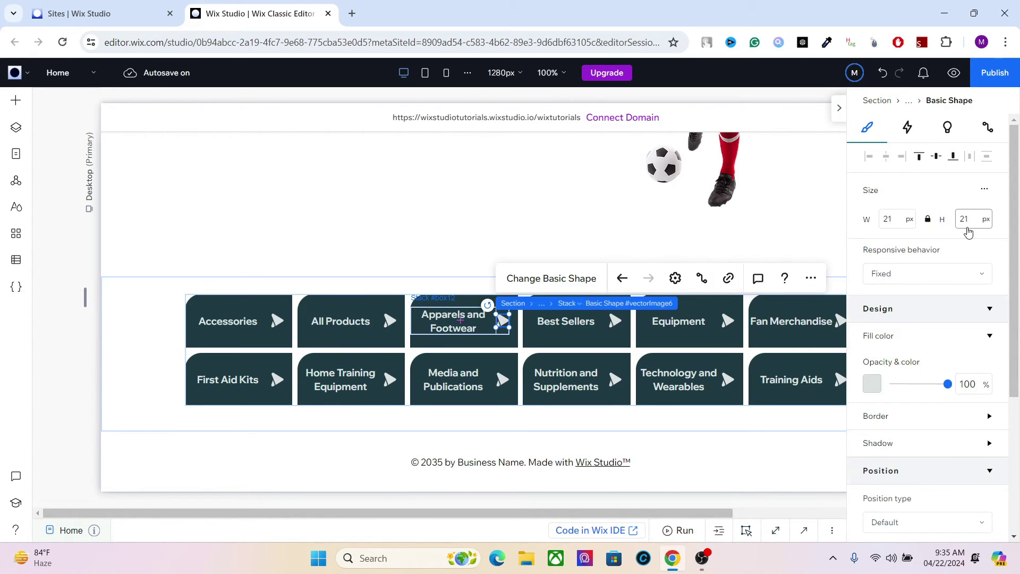
left_click(987, 130)
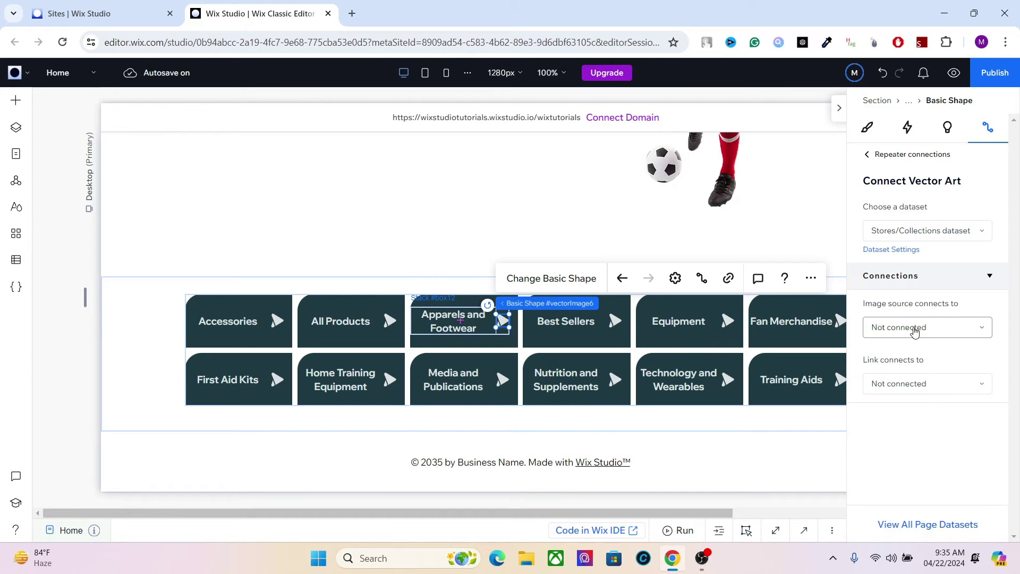
left_click(907, 383)
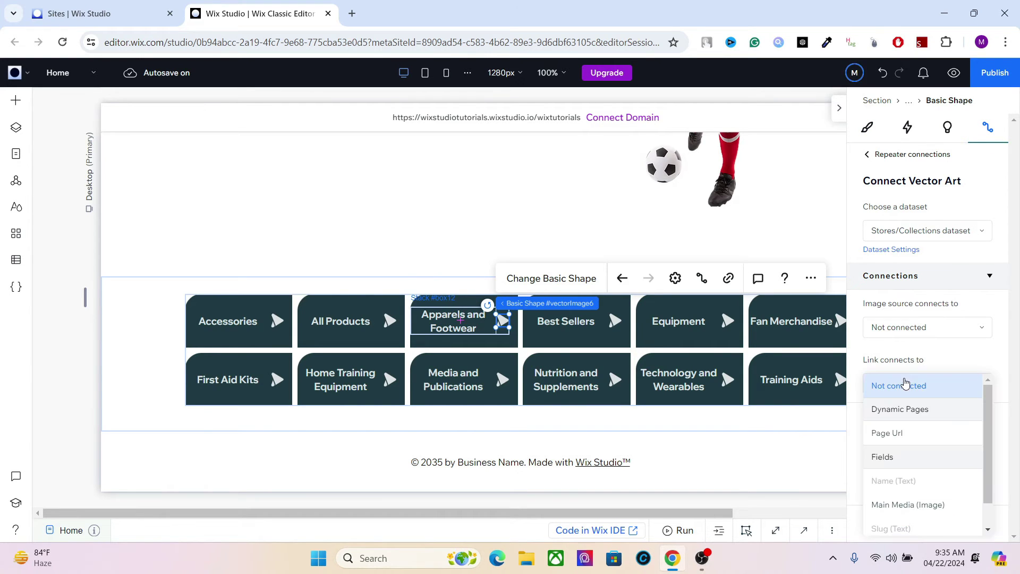
left_click(892, 434)
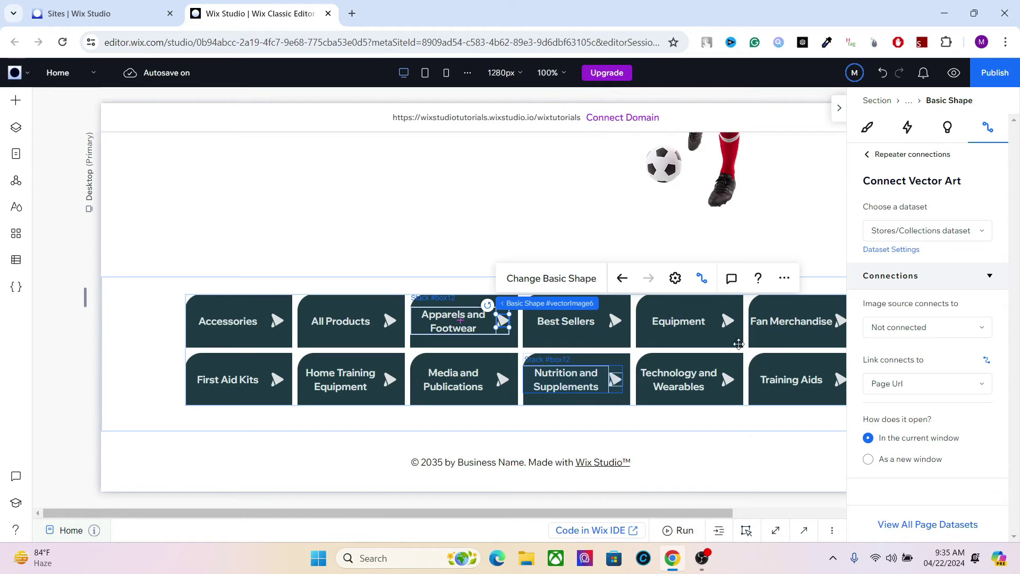
left_click(607, 360)
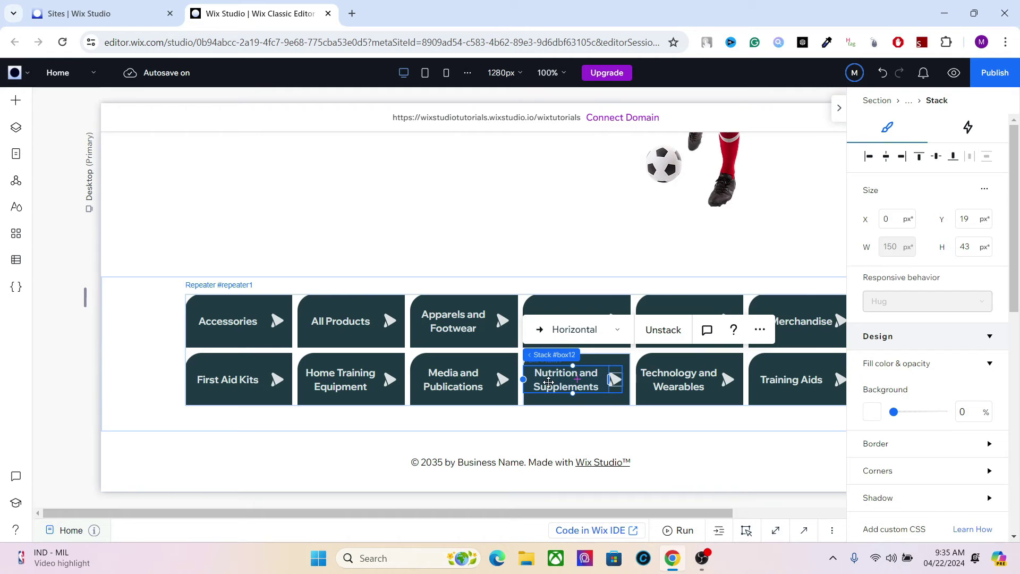
left_click(595, 367)
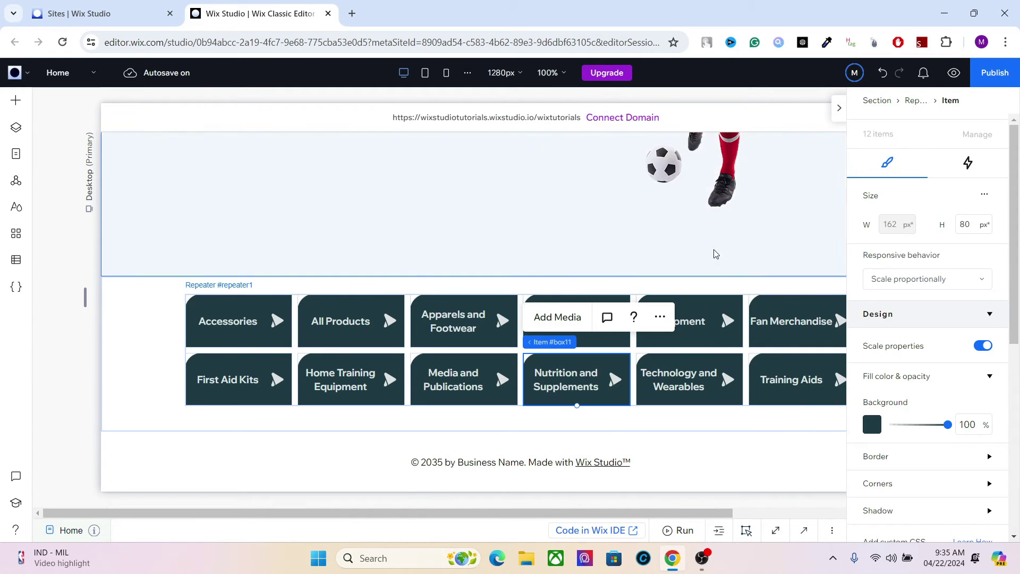
left_click(838, 109)
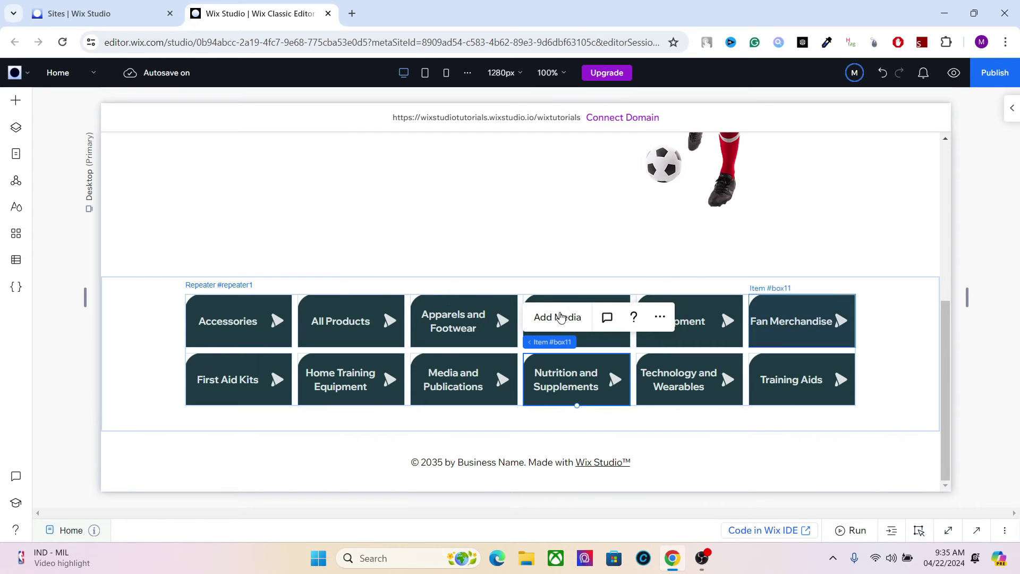
left_click(353, 303)
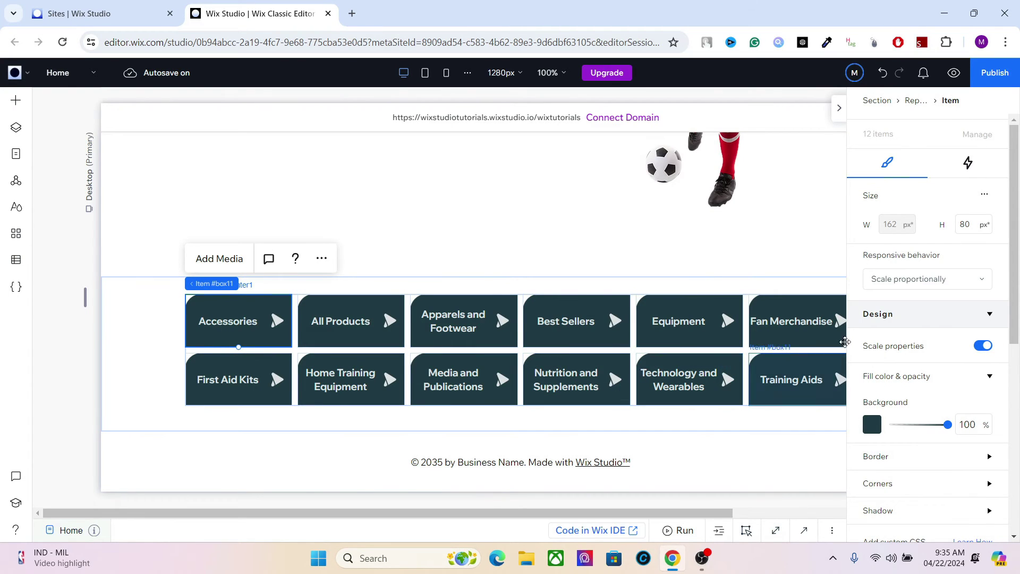
Step: Apply a Float entrance animation to the repeater cards
left_click(970, 164)
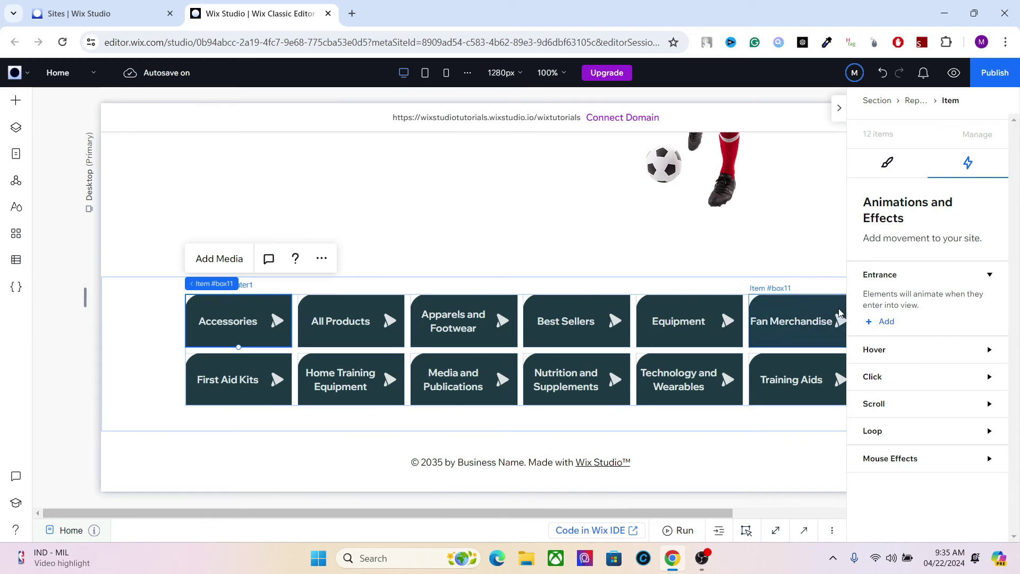
left_click(881, 321)
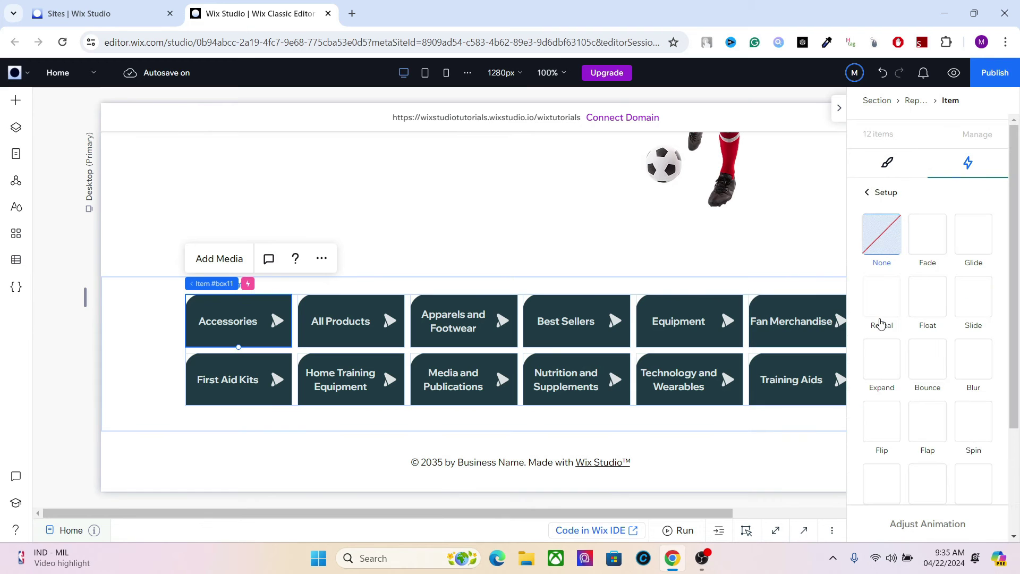
left_click(923, 300)
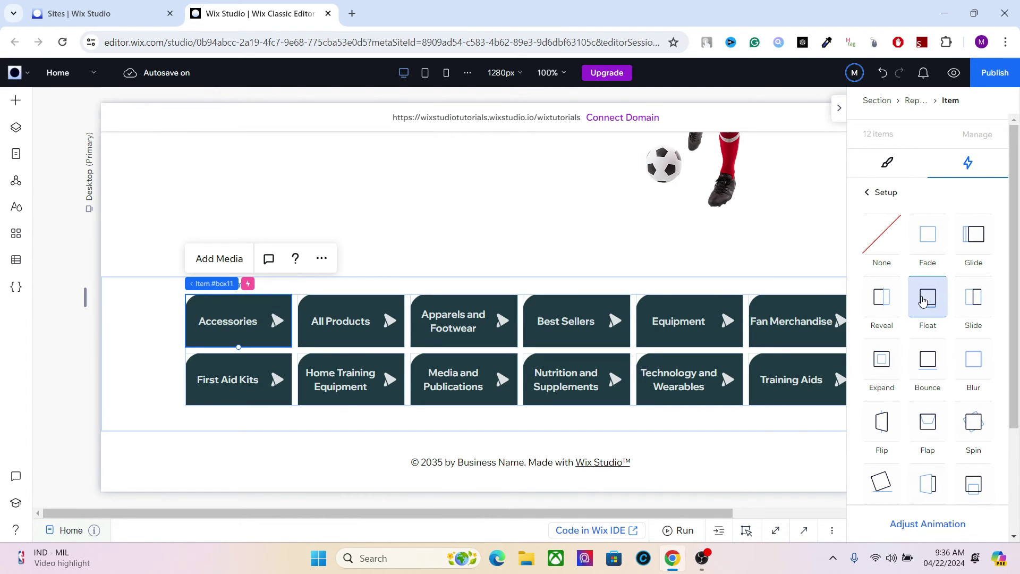
Step: Add a Fade entrance animation to the Accessories title, timed at 1.2 s with 0 s delay
left_click(223, 321)
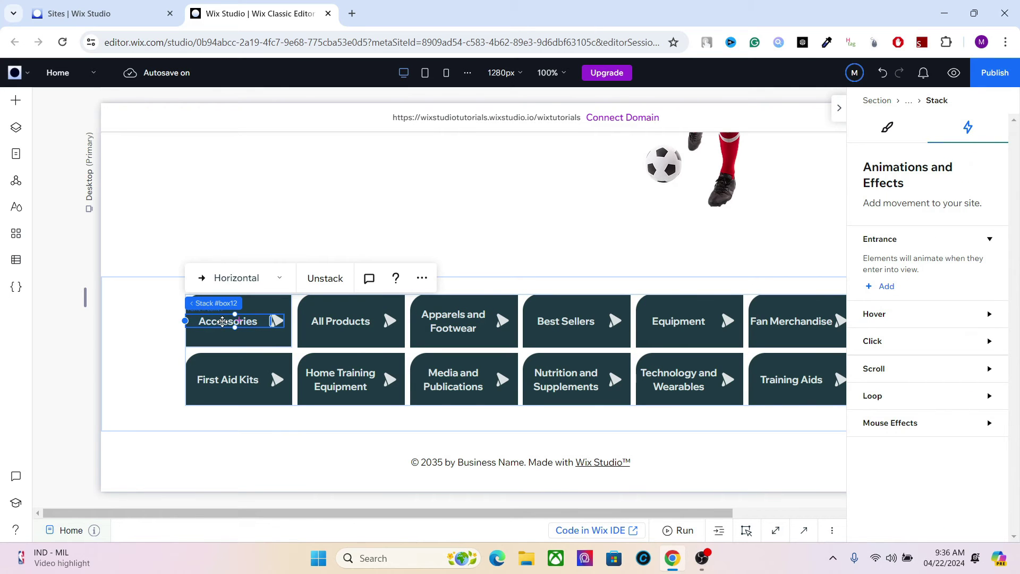
left_click(222, 320)
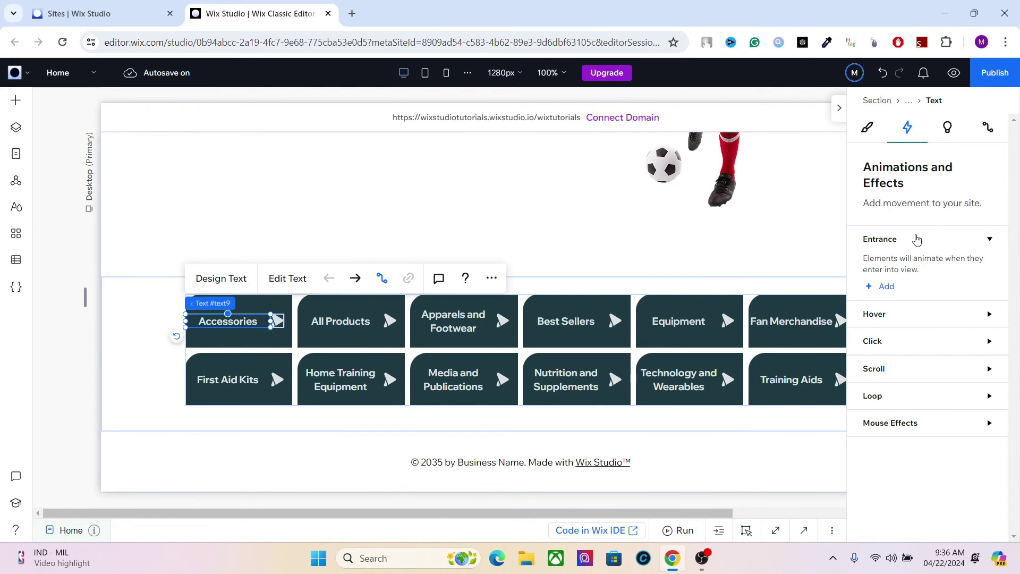
left_click(886, 288)
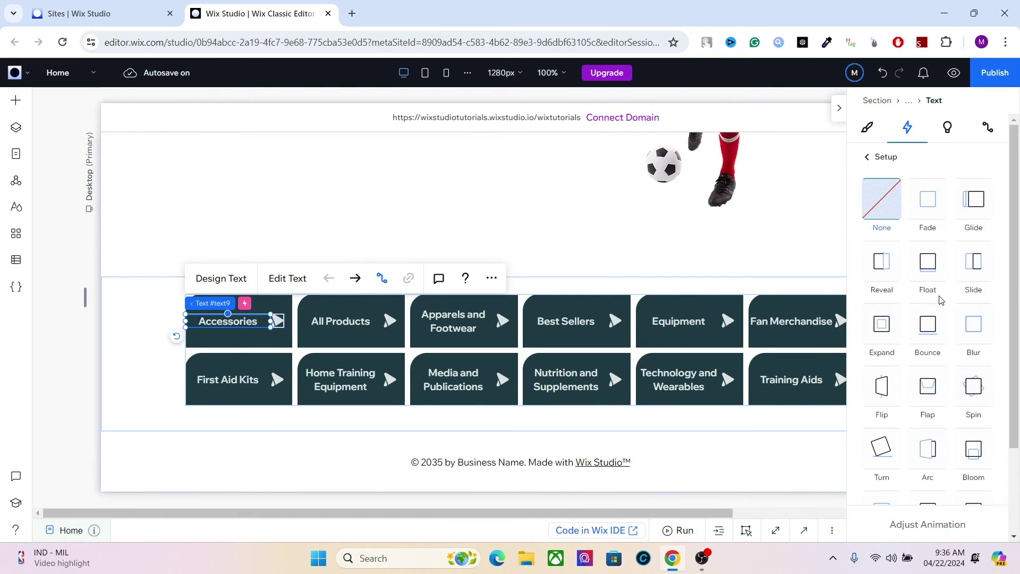
left_click(931, 201)
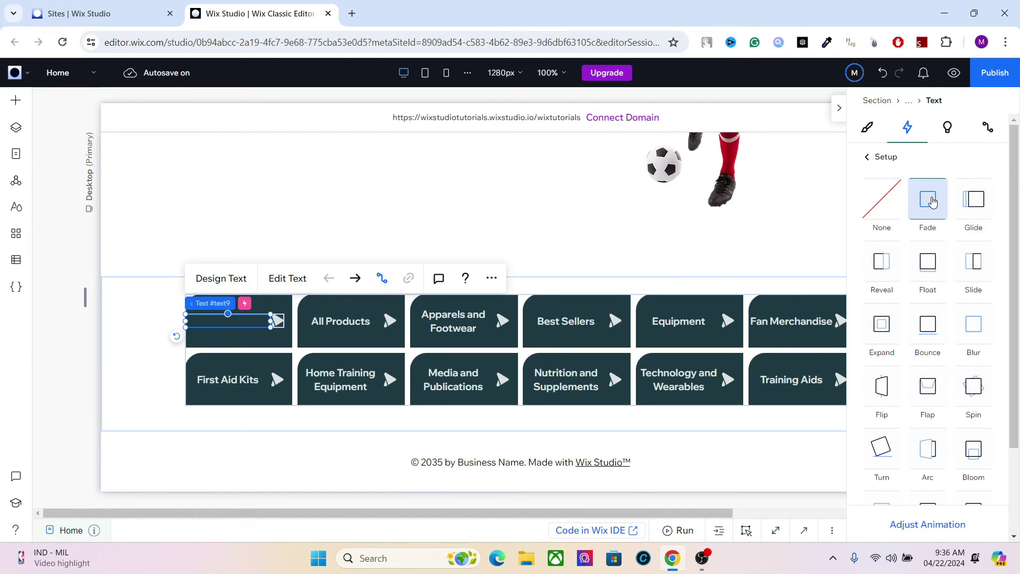
left_click(933, 523)
left_click(970, 279)
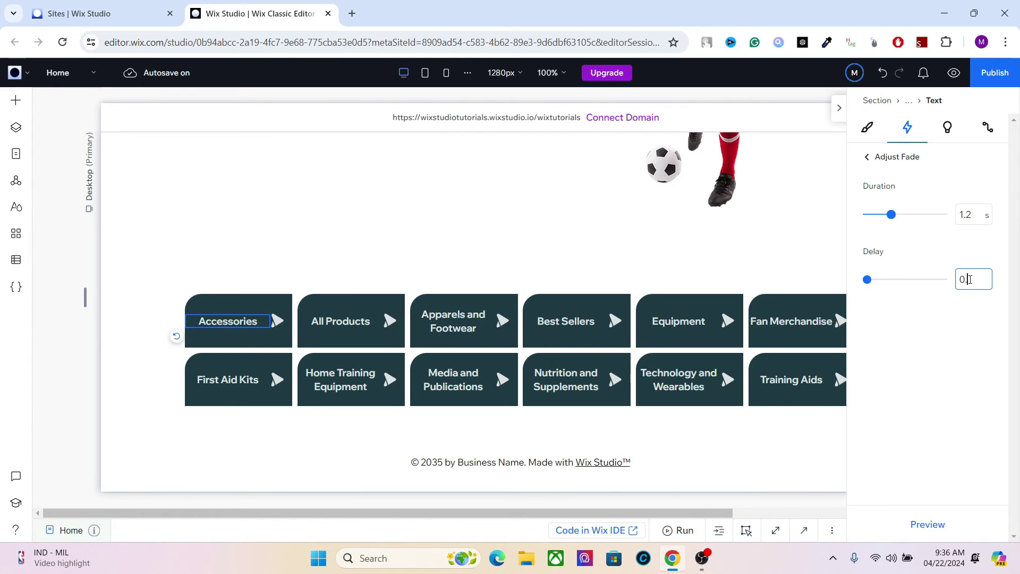
left_click(279, 323)
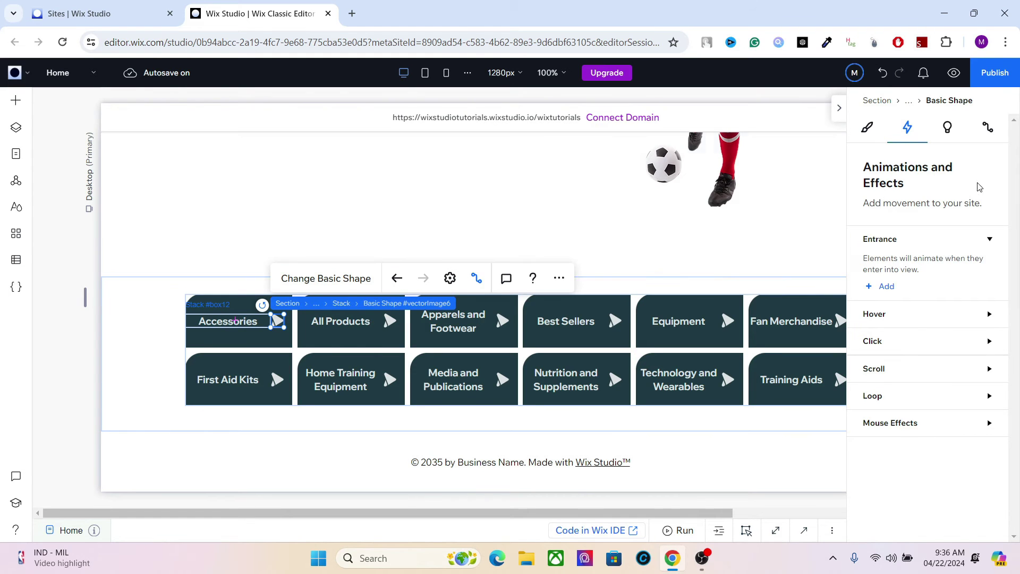
Step: Add a Move click animation to the card arrow with a 90° angle
left_click(889, 352)
left_click(885, 391)
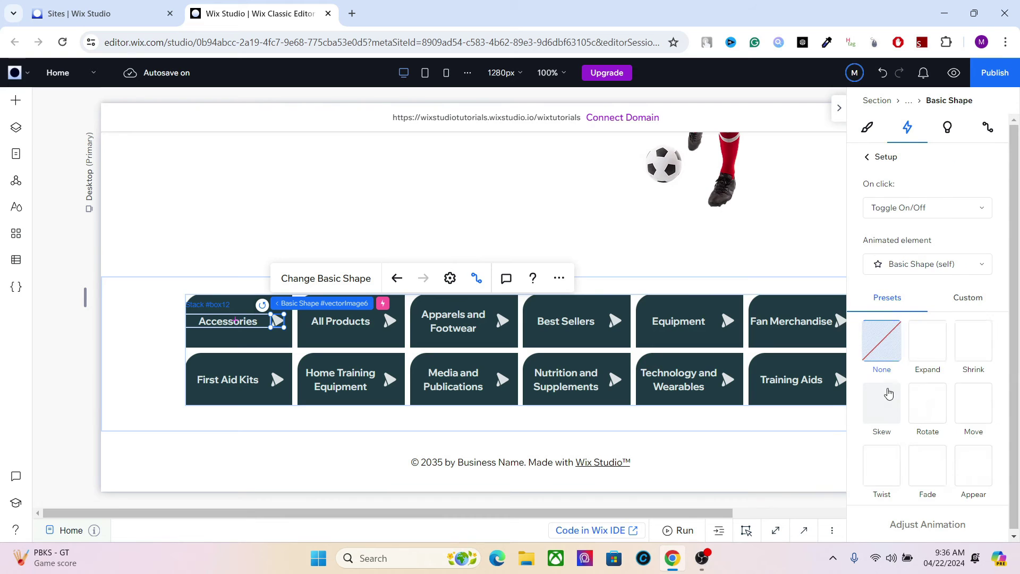
left_click(973, 407)
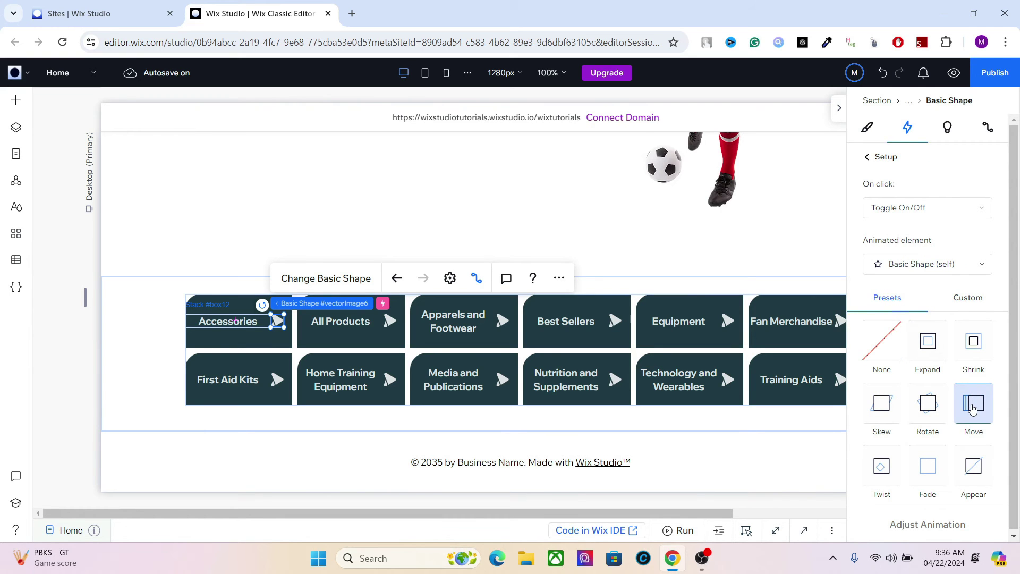
left_click(925, 523)
left_click_drag(889, 266, 919, 282)
left_click(924, 282)
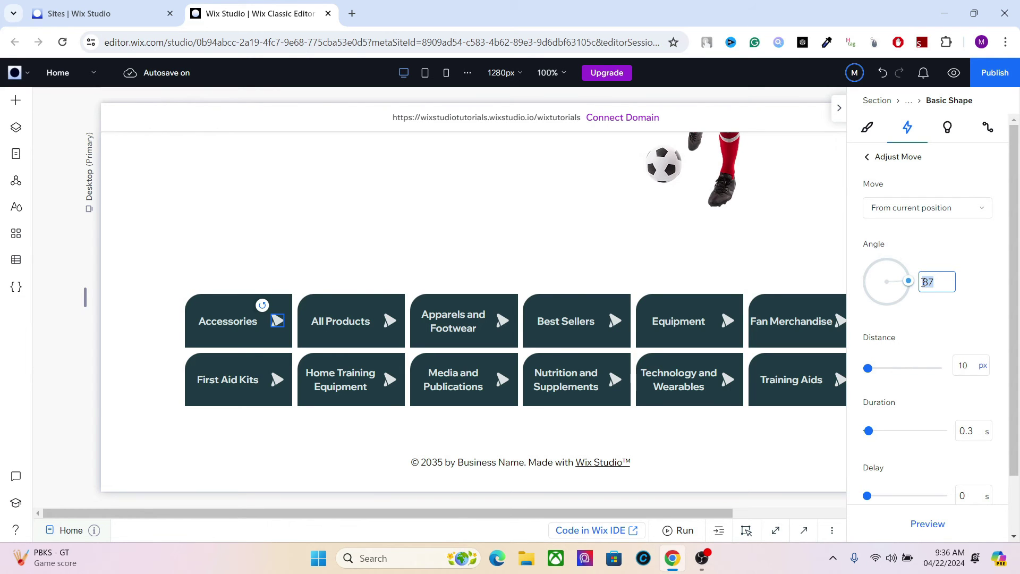
type("90")
key("Return")
Step: Preview the arrow's move and set its duration to 0.8 s
scroll(1012, 354, "down", 2)
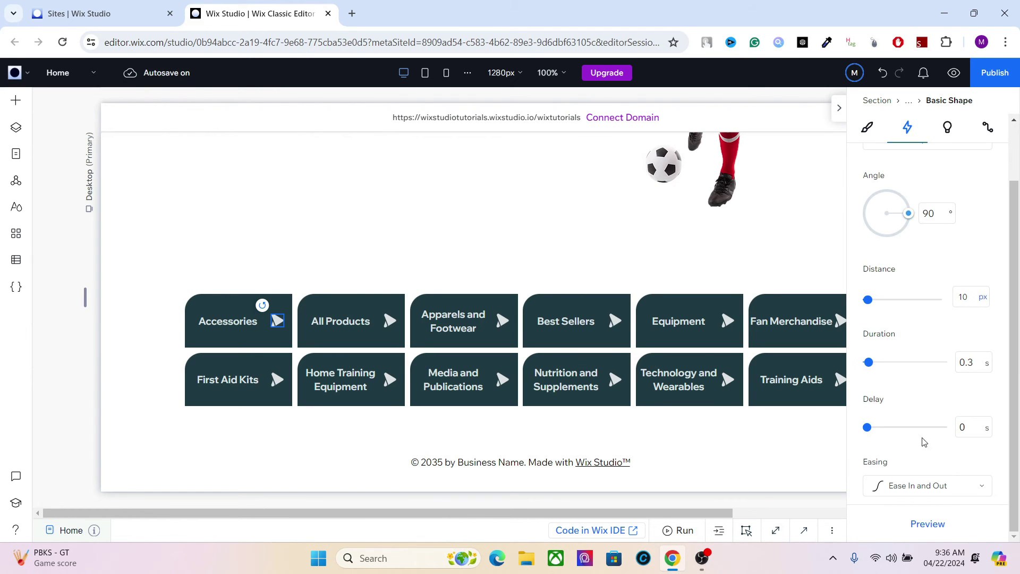
left_click(918, 533)
left_click_drag(870, 363, 873, 363)
left_click(927, 525)
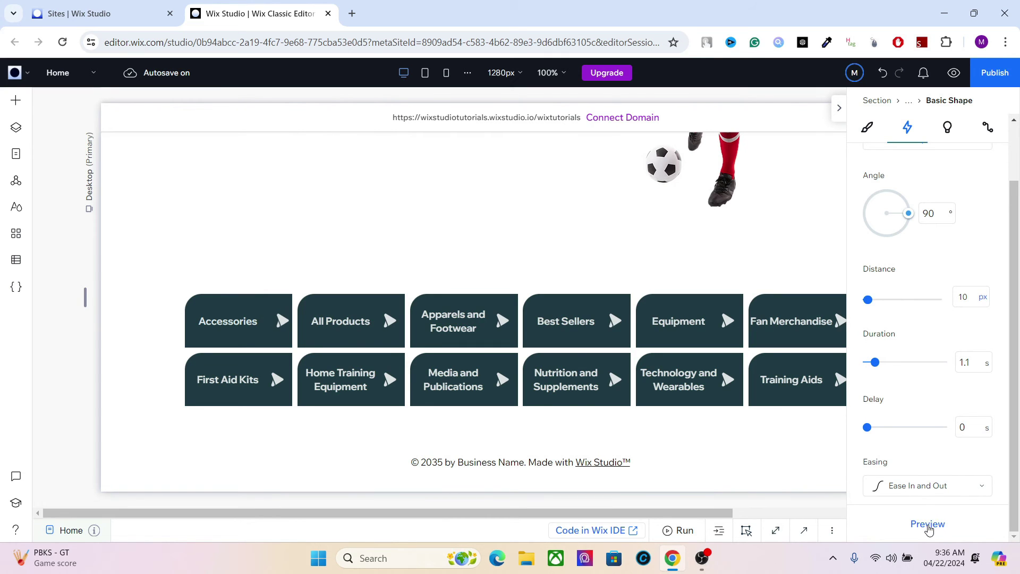
left_click(962, 355)
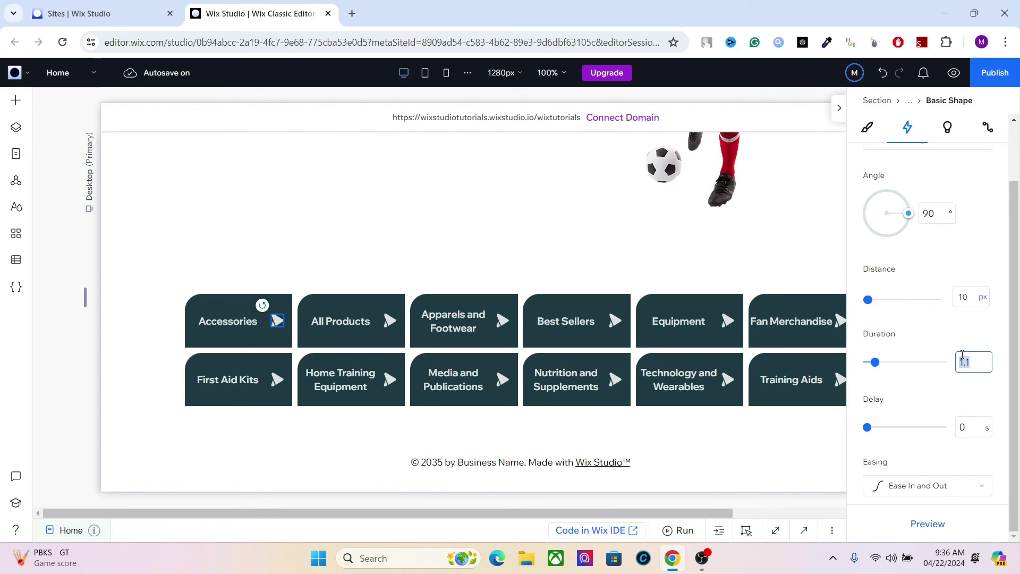
type("0.8")
key("Return")
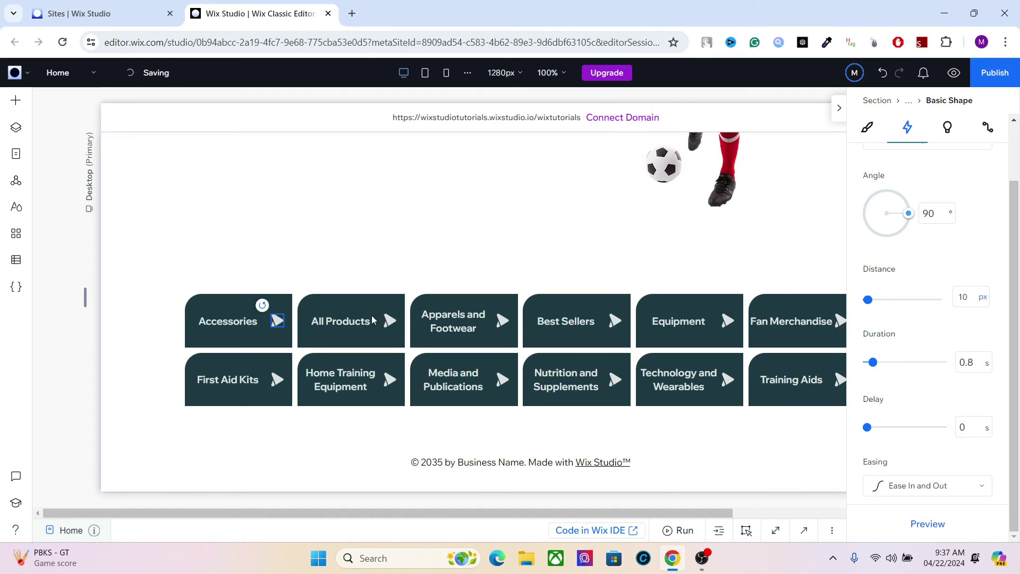
scroll(1012, 177, "up", 2)
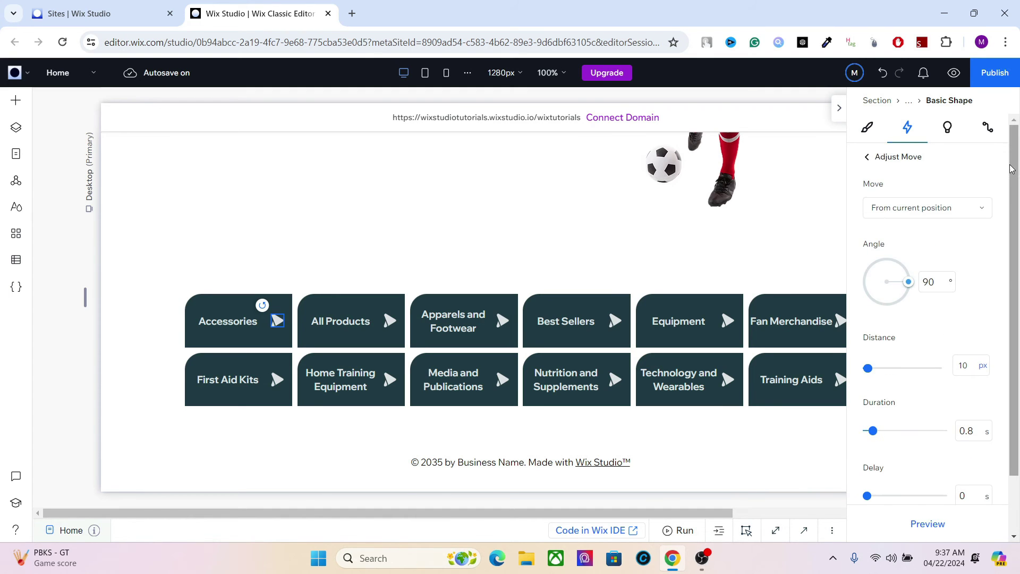
Step: Apply the Shape entrance animation to the card arrow
left_click(869, 158)
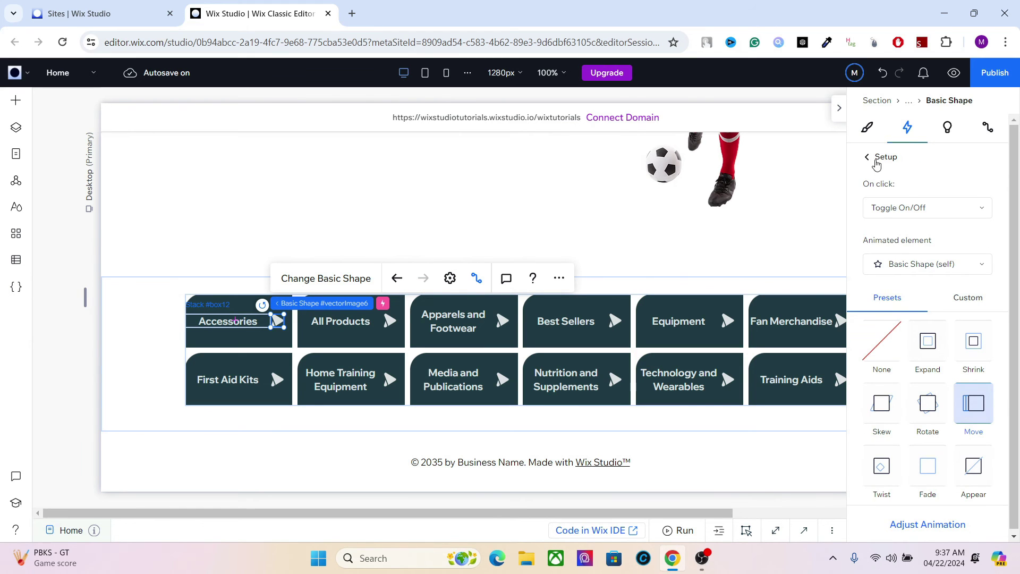
left_click(876, 160)
left_click(882, 288)
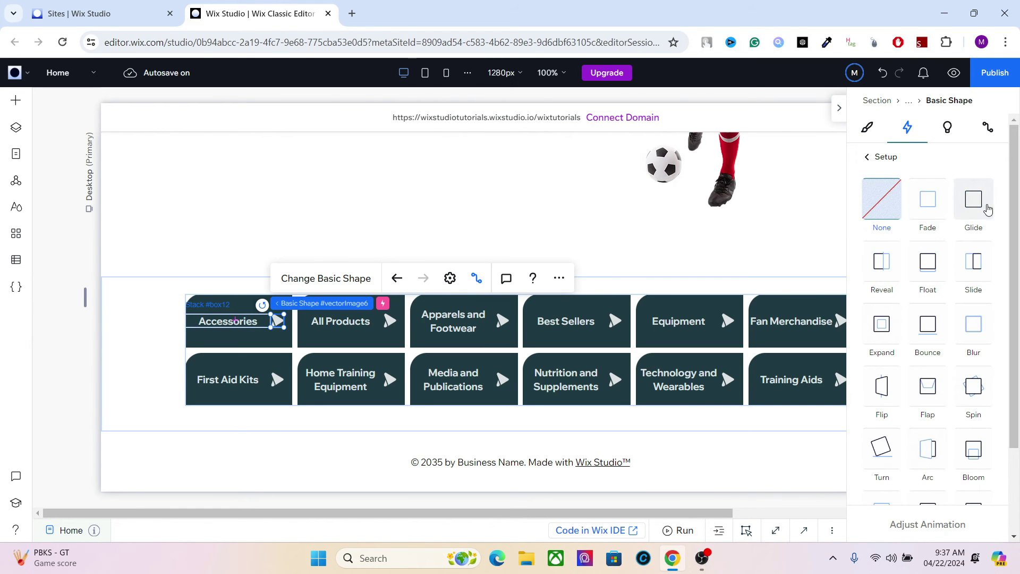
left_click_drag(1015, 336, 996, 420)
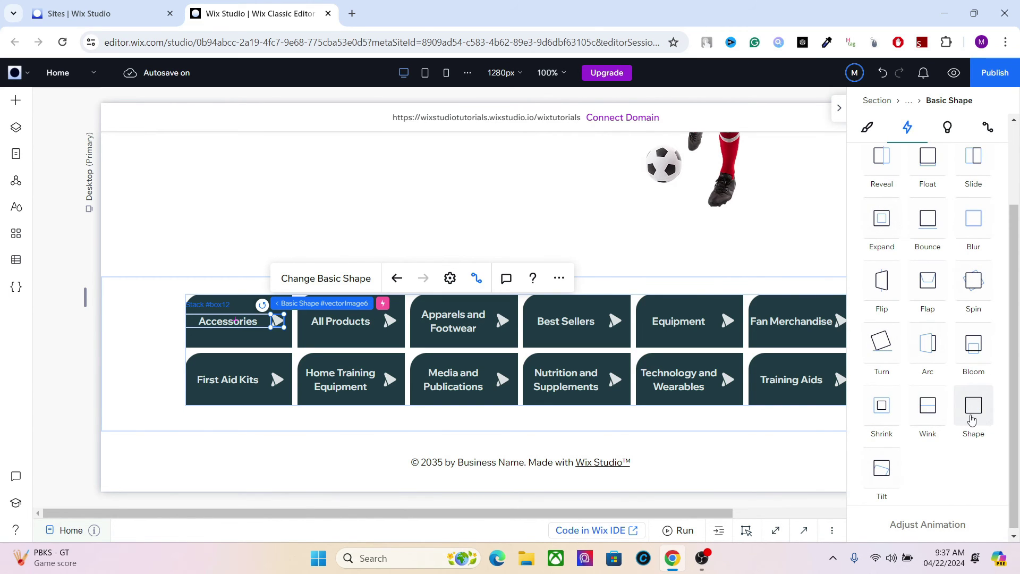
left_click(971, 420)
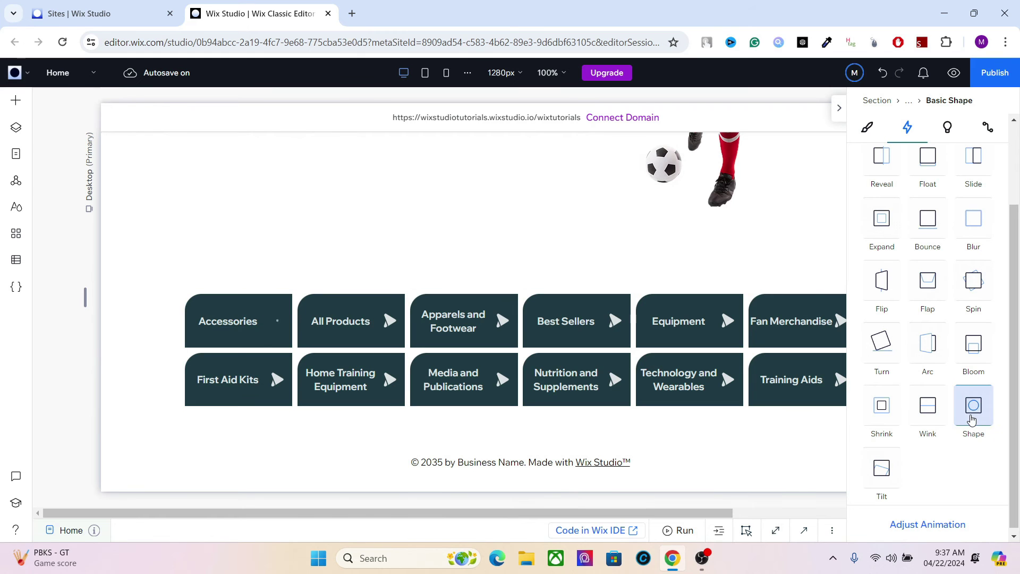
scroll(913, 330, "up", 3)
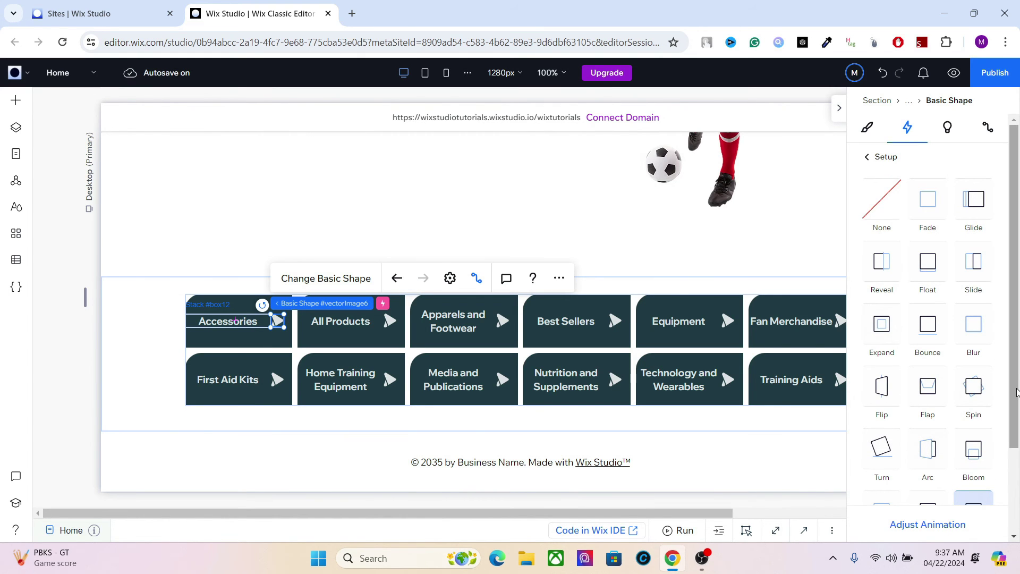
left_click_drag(1016, 394, 1016, 473)
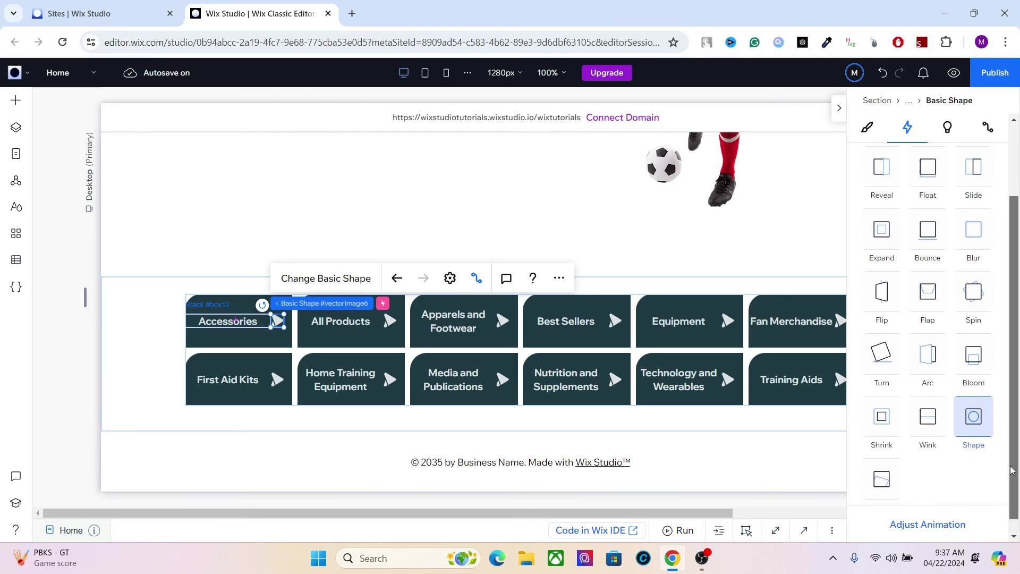
Step: Set the Shape animation's delay to 1 s
left_click(927, 524)
left_click(959, 348)
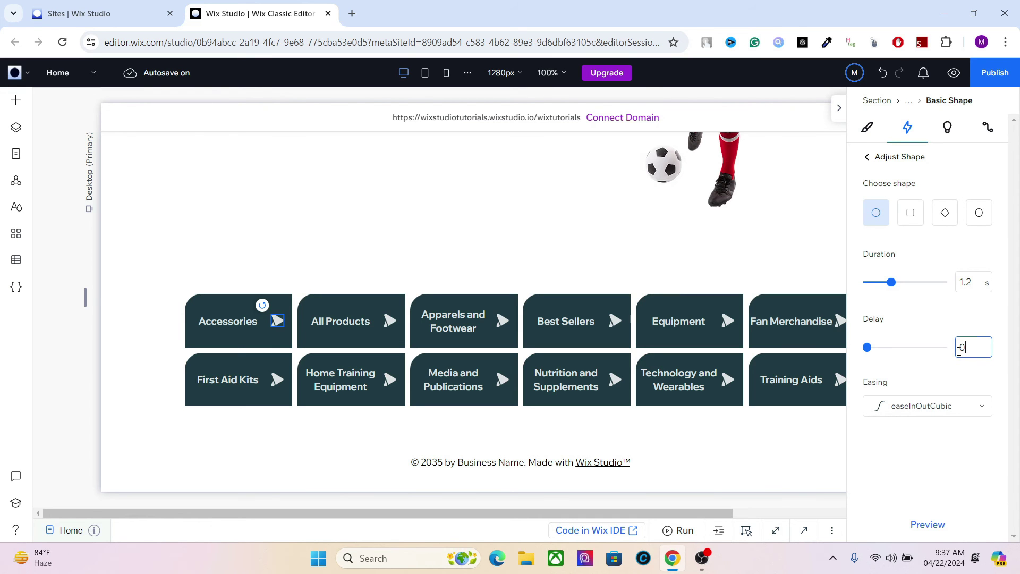
key("BackSpace")
type("1")
key("Return")
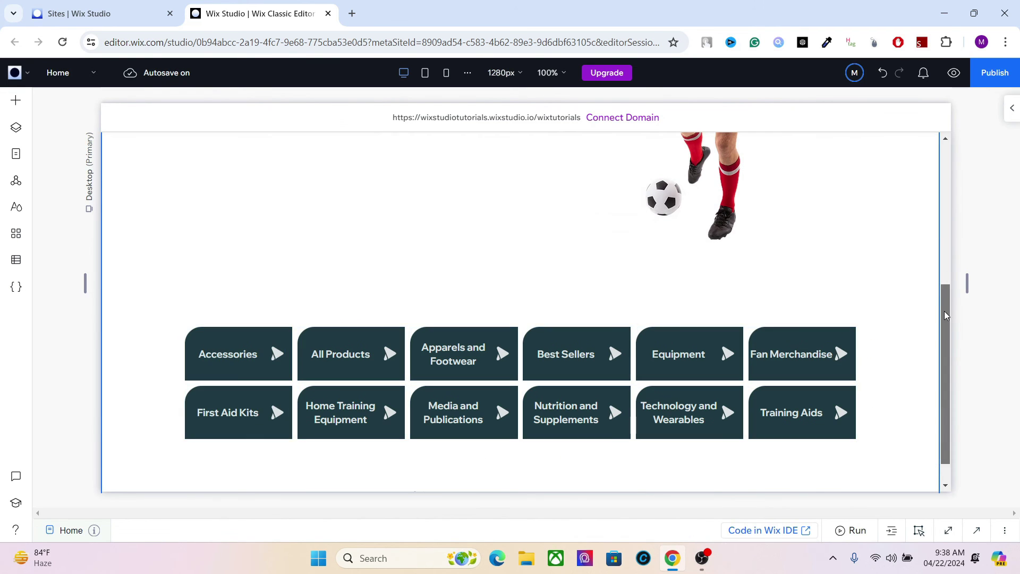
left_click_drag(944, 310, 936, 146)
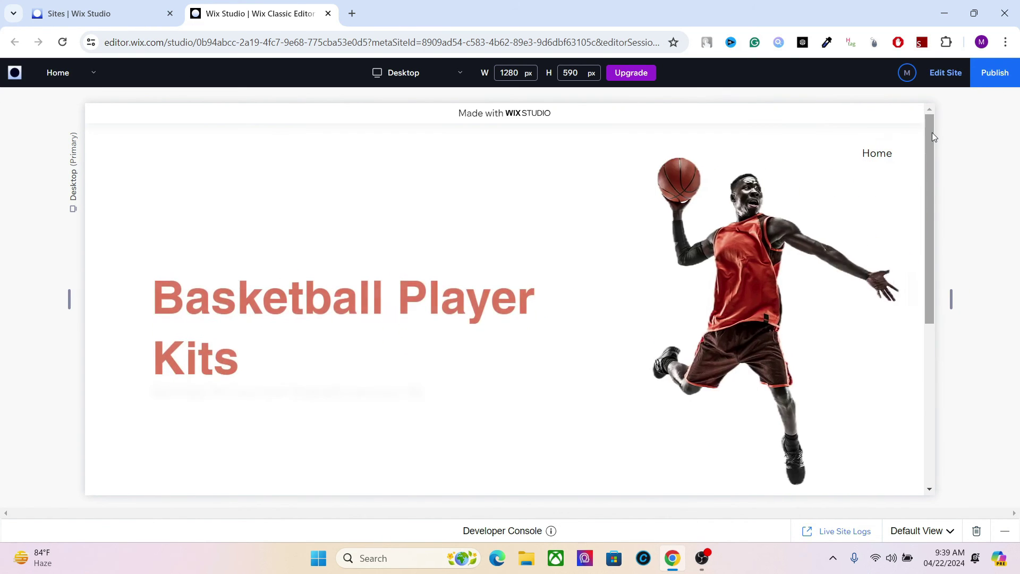
left_click_drag(931, 134, 935, 317)
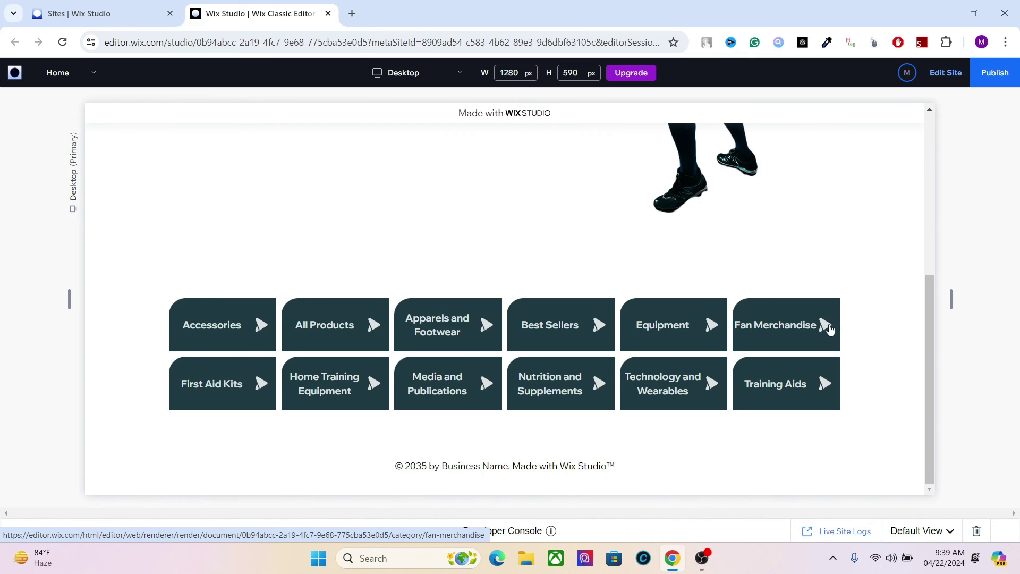
left_click(943, 75)
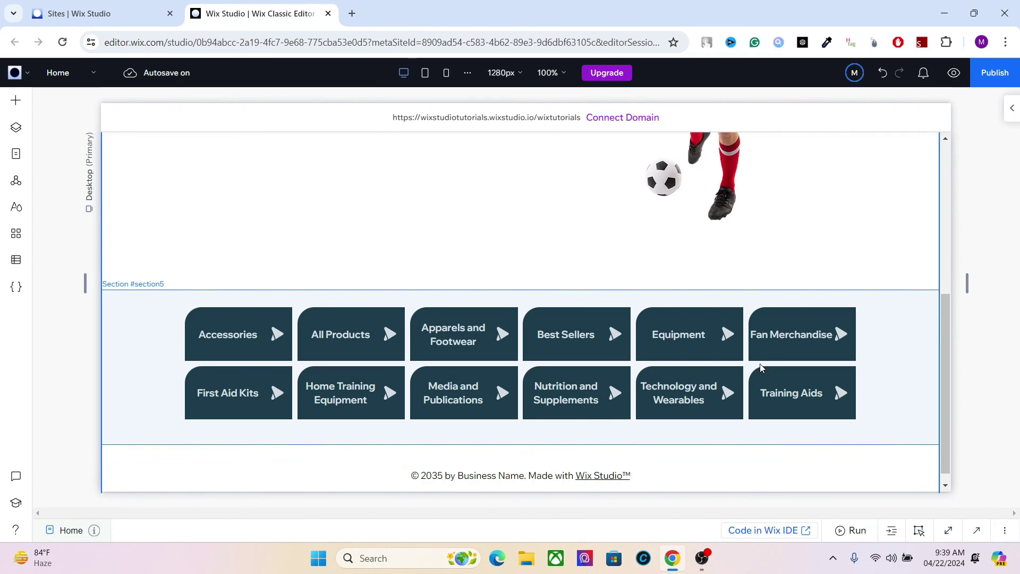
left_click(692, 332)
left_click(691, 332)
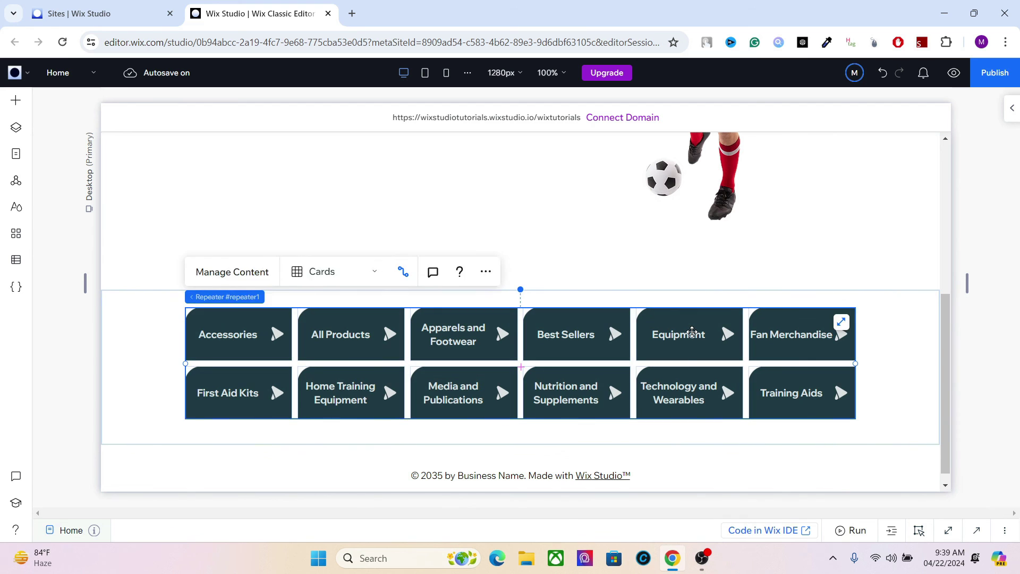
left_click(692, 332)
left_click(687, 335)
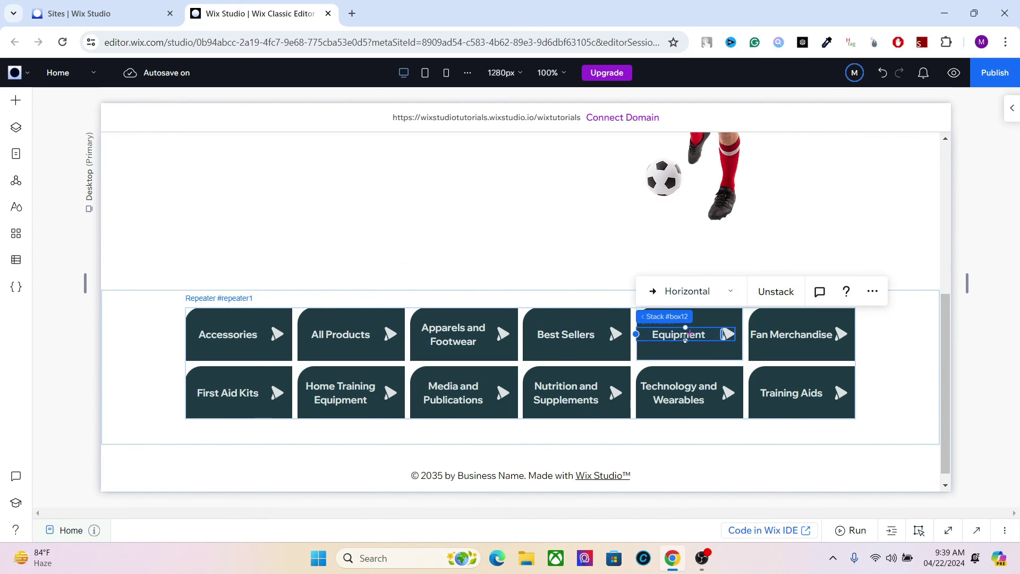
left_click(684, 335)
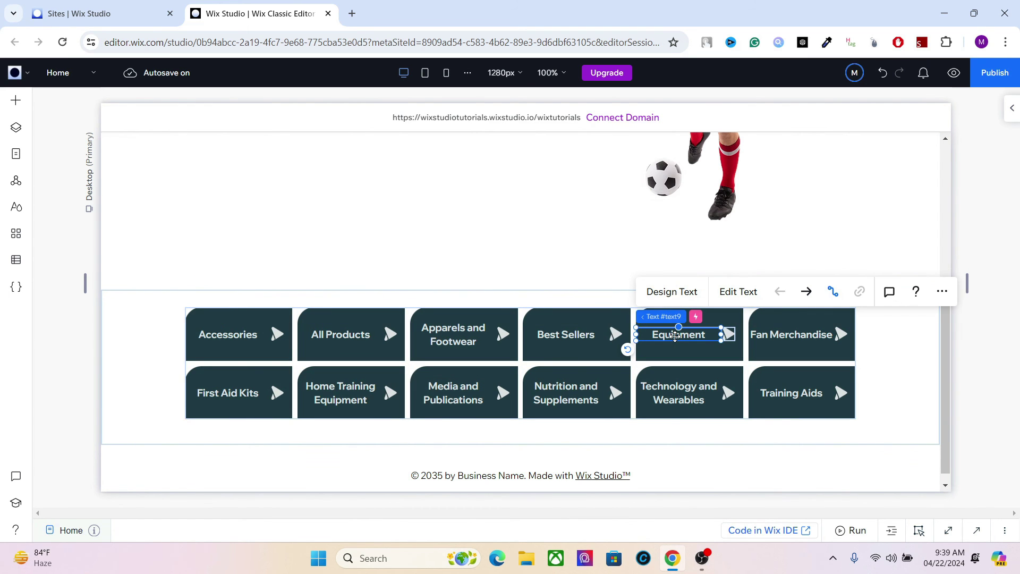
left_click(1012, 109)
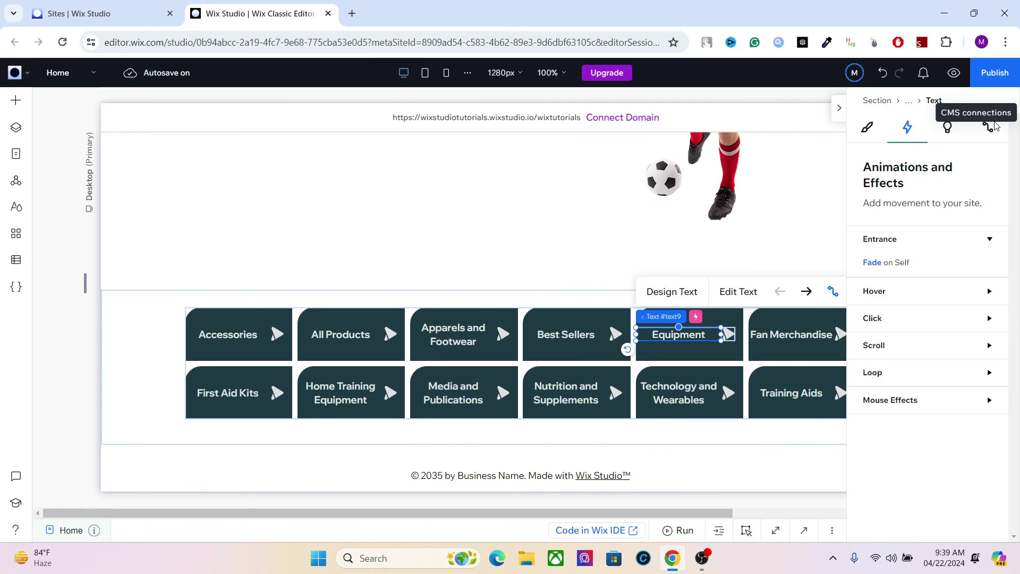
left_click(989, 127)
left_click(881, 250)
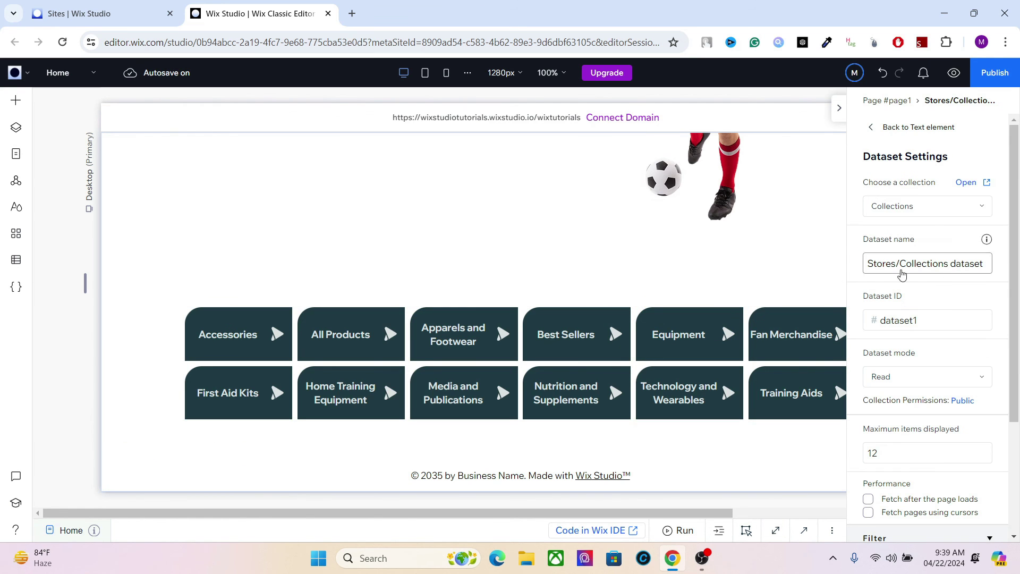
scroll(951, 369, "down", 3)
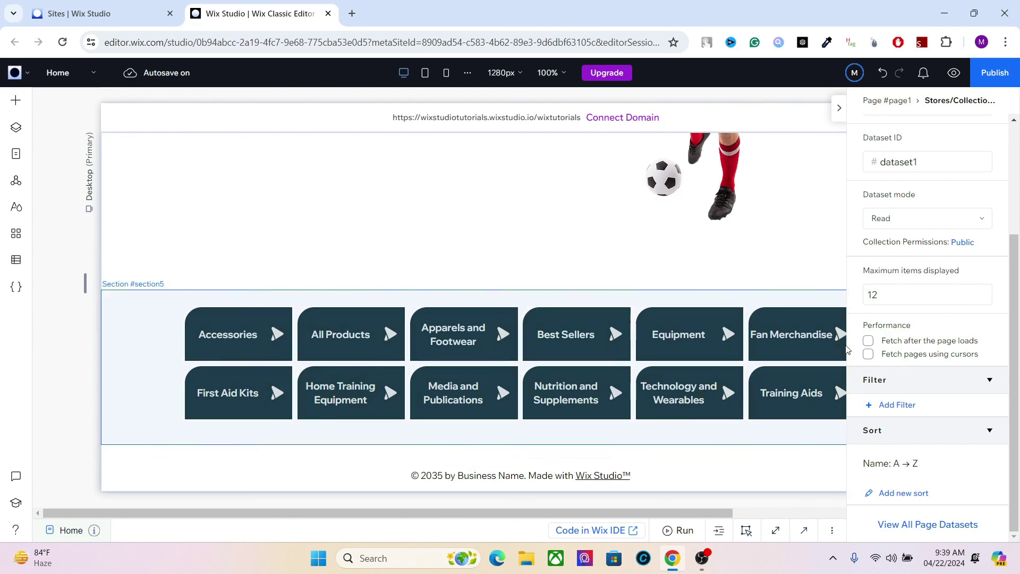
left_click(839, 108)
Step: Give the cards section a Fluid gradient background with its #647F8B colour at 64% opacity
left_click(891, 319)
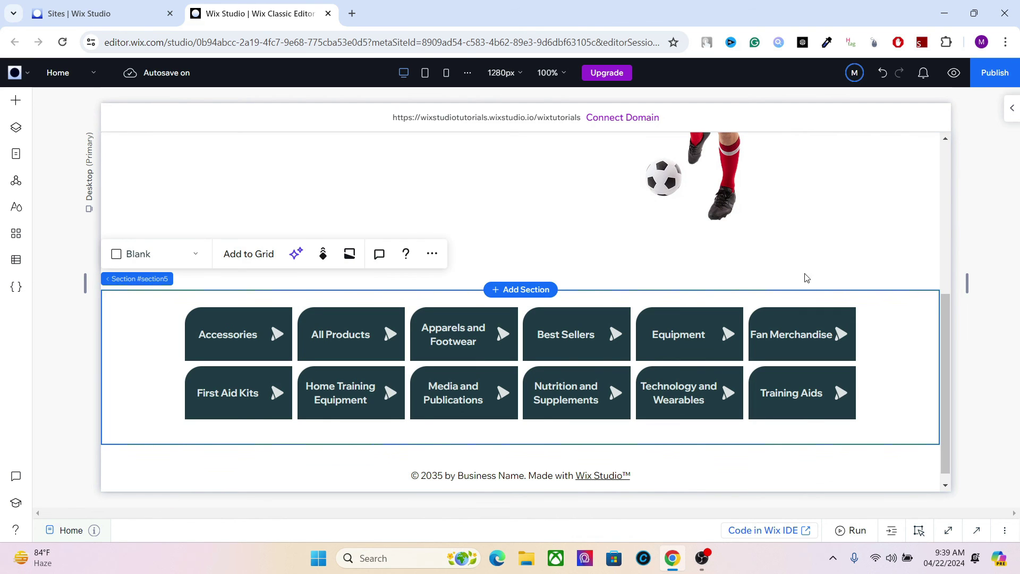
left_click(1011, 111)
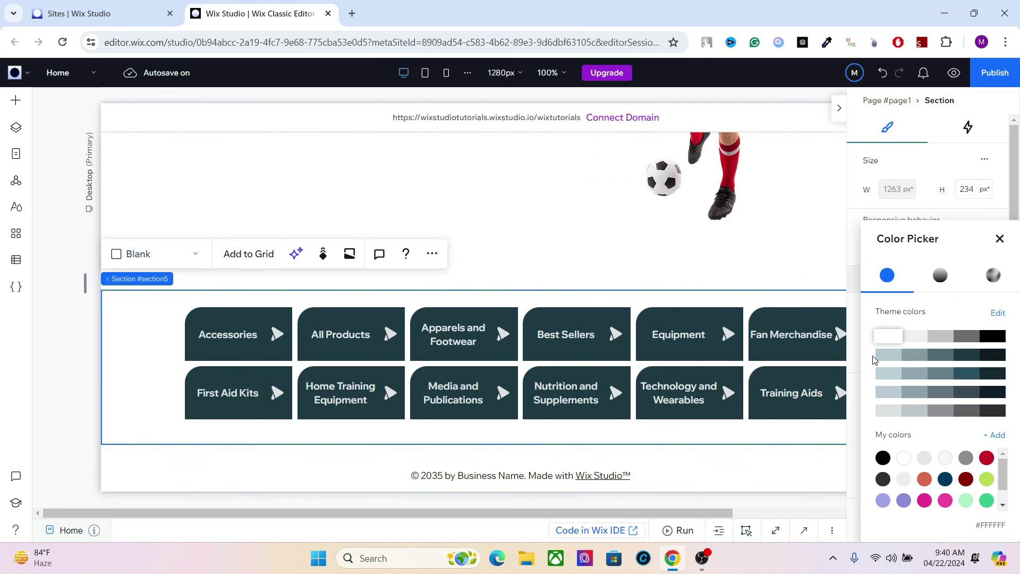
left_click(871, 355)
left_click(992, 276)
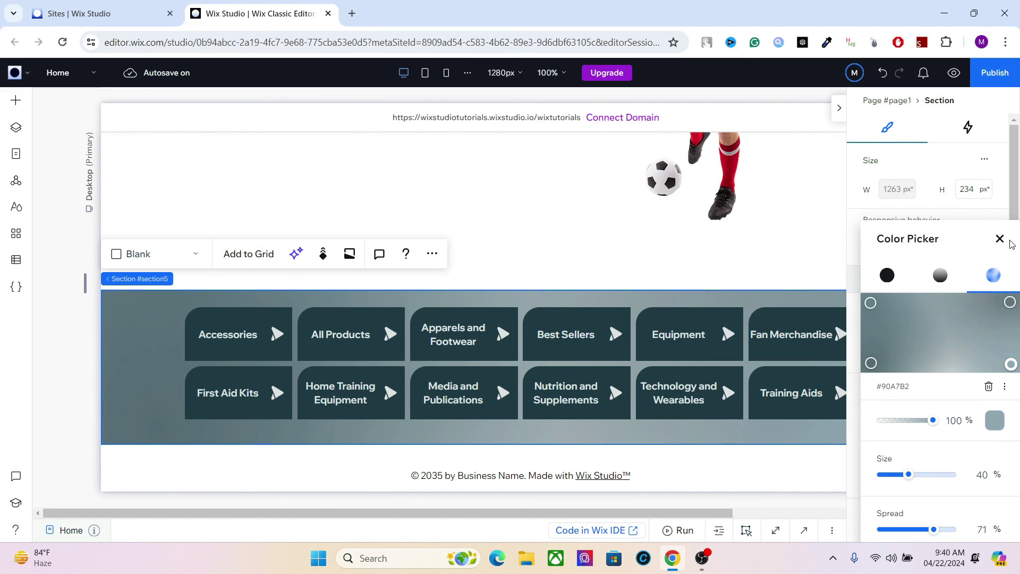
left_click(869, 302)
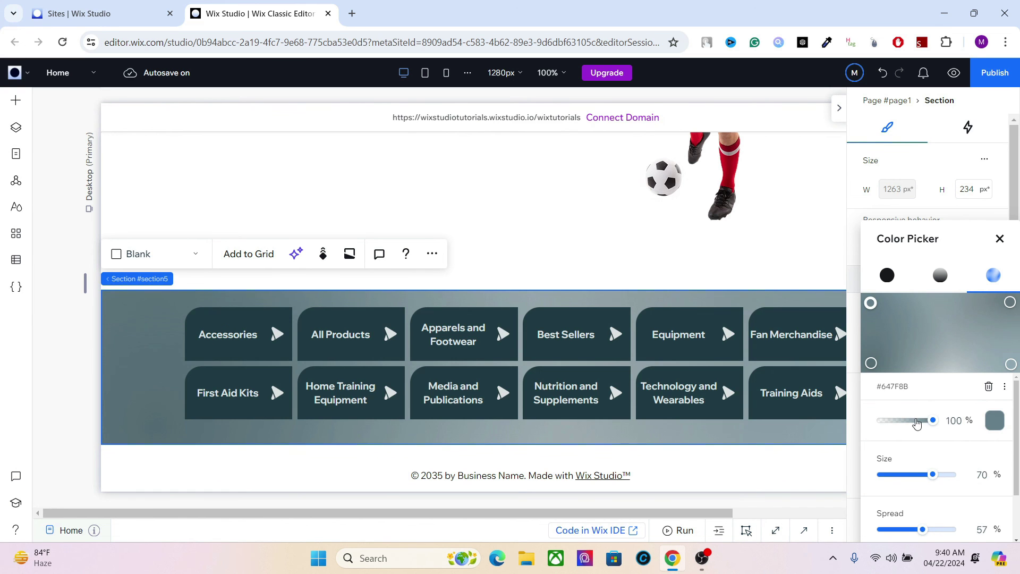
left_click_drag(917, 421, 914, 422)
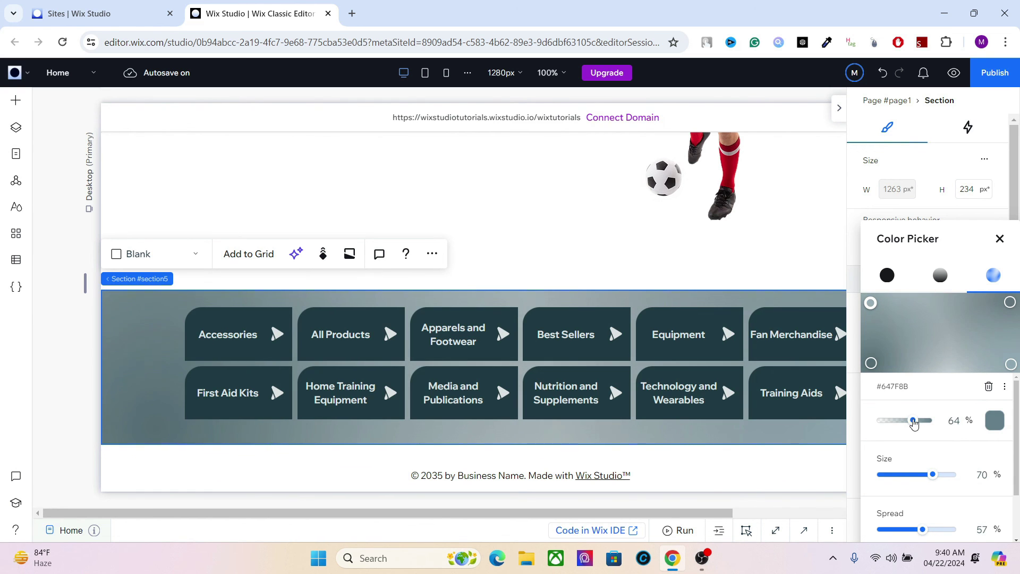
left_click(999, 239)
left_click(839, 108)
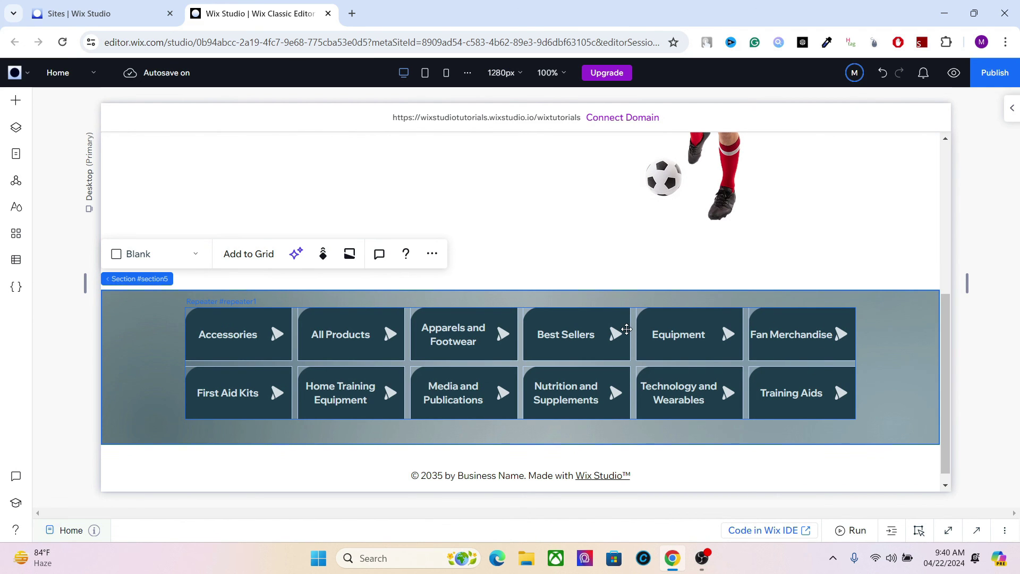
left_click(600, 322)
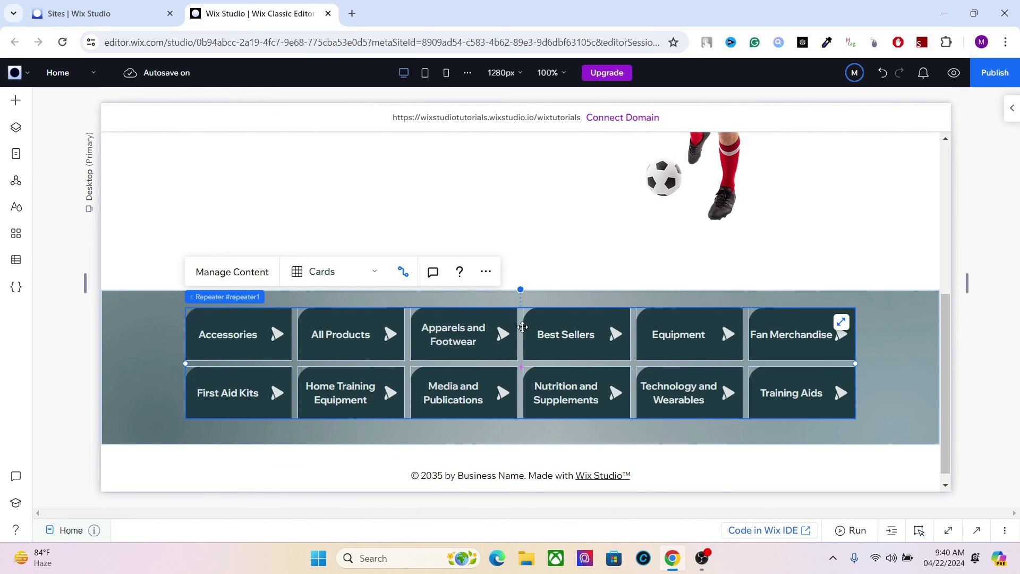
left_click(503, 334)
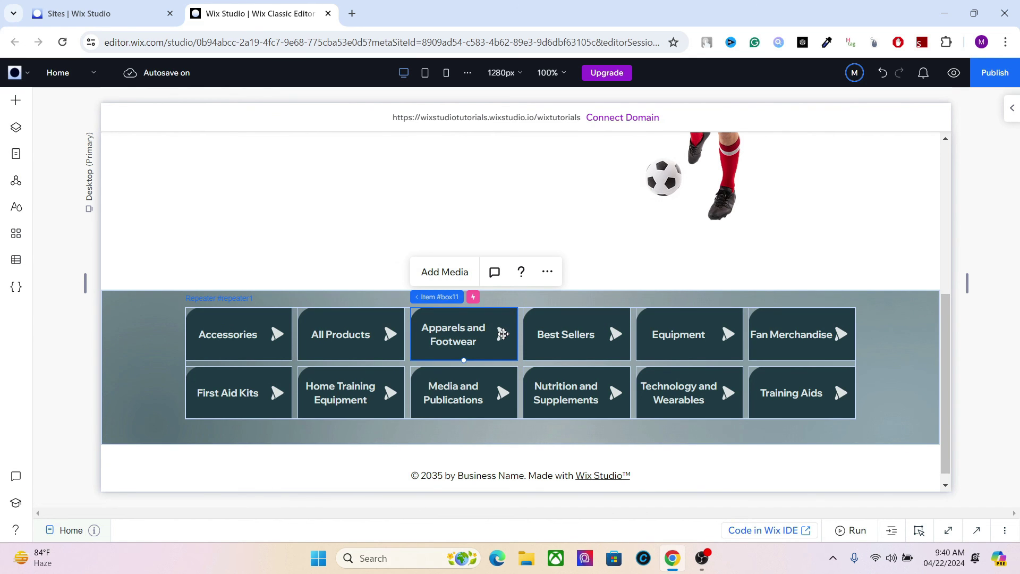
left_click(502, 334)
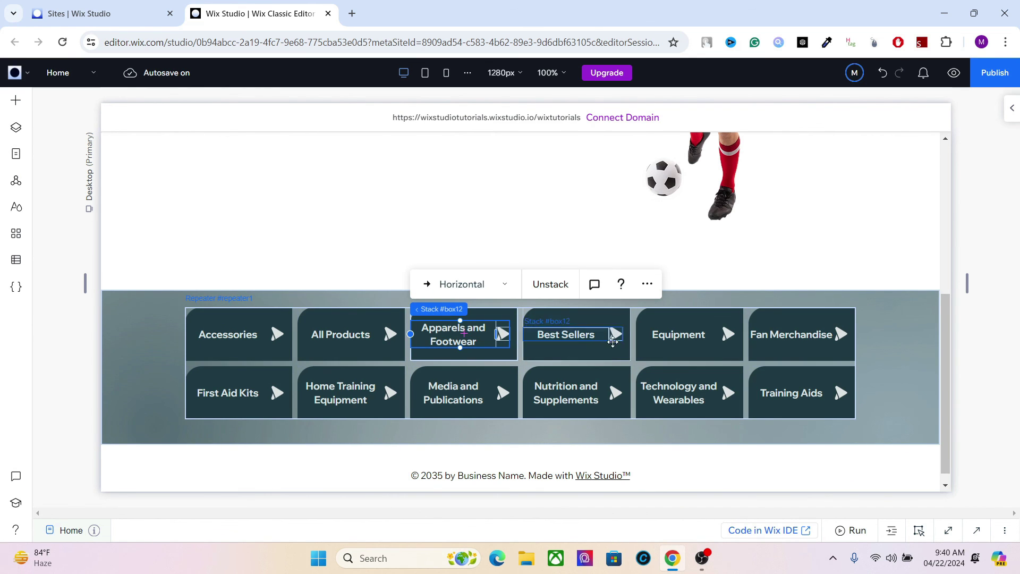
left_click(659, 382)
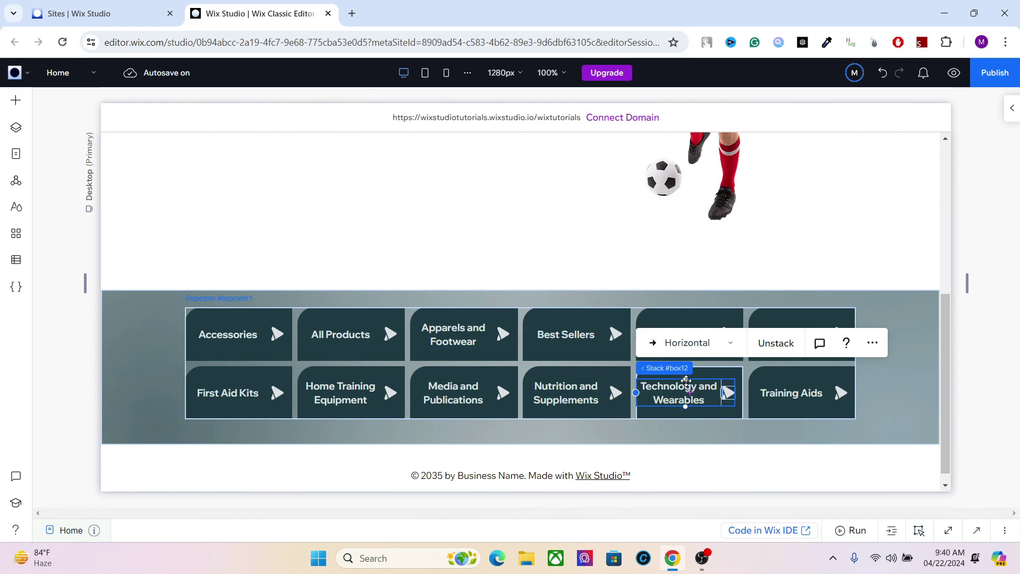
left_click(461, 330)
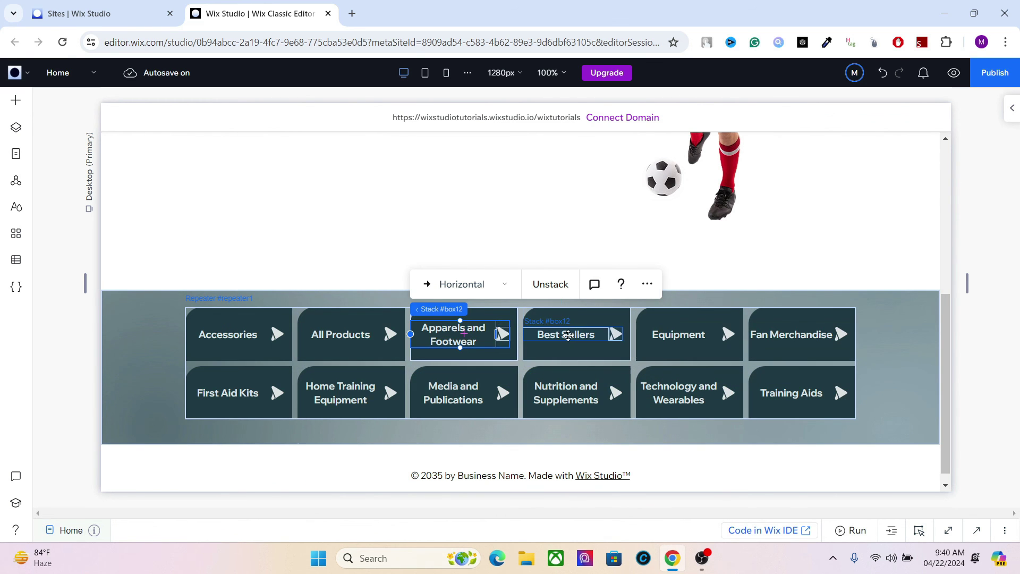
left_click(568, 334)
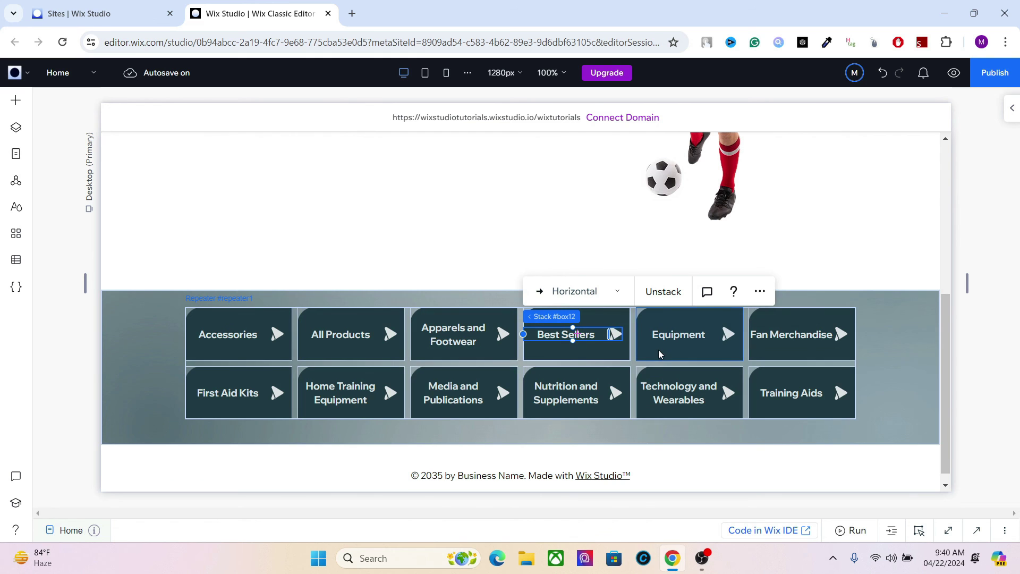
left_click(376, 336)
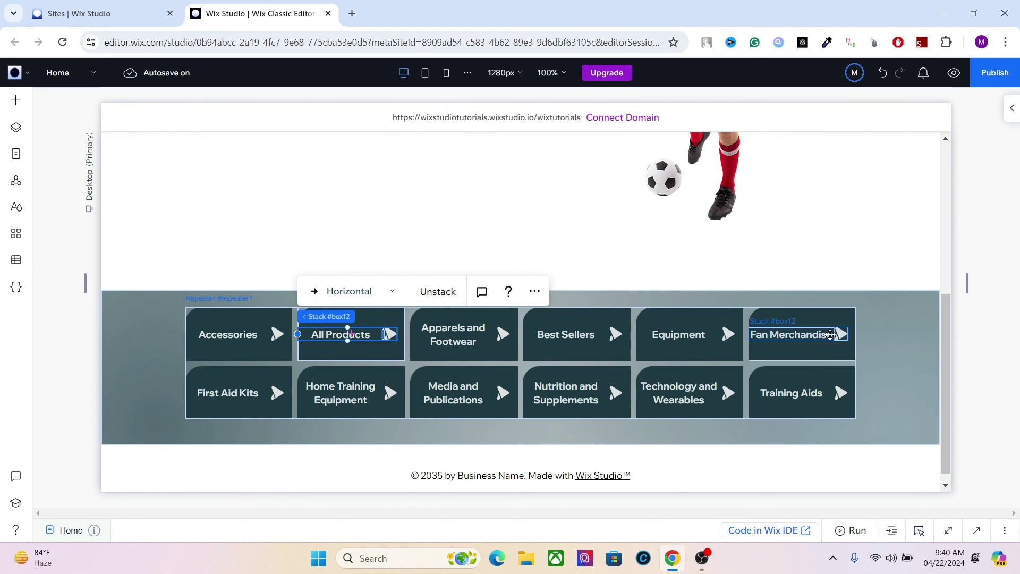
left_click(884, 343)
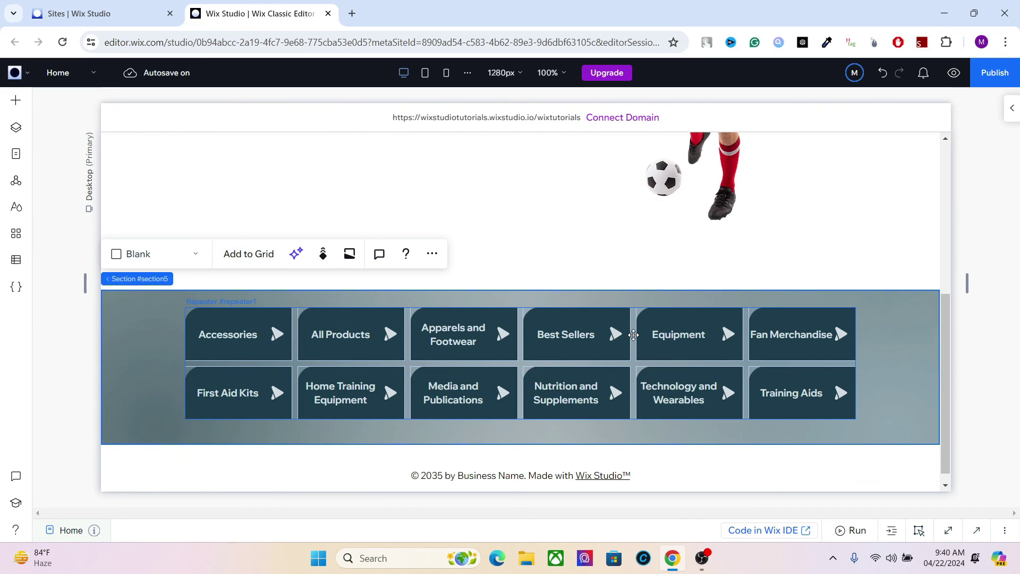